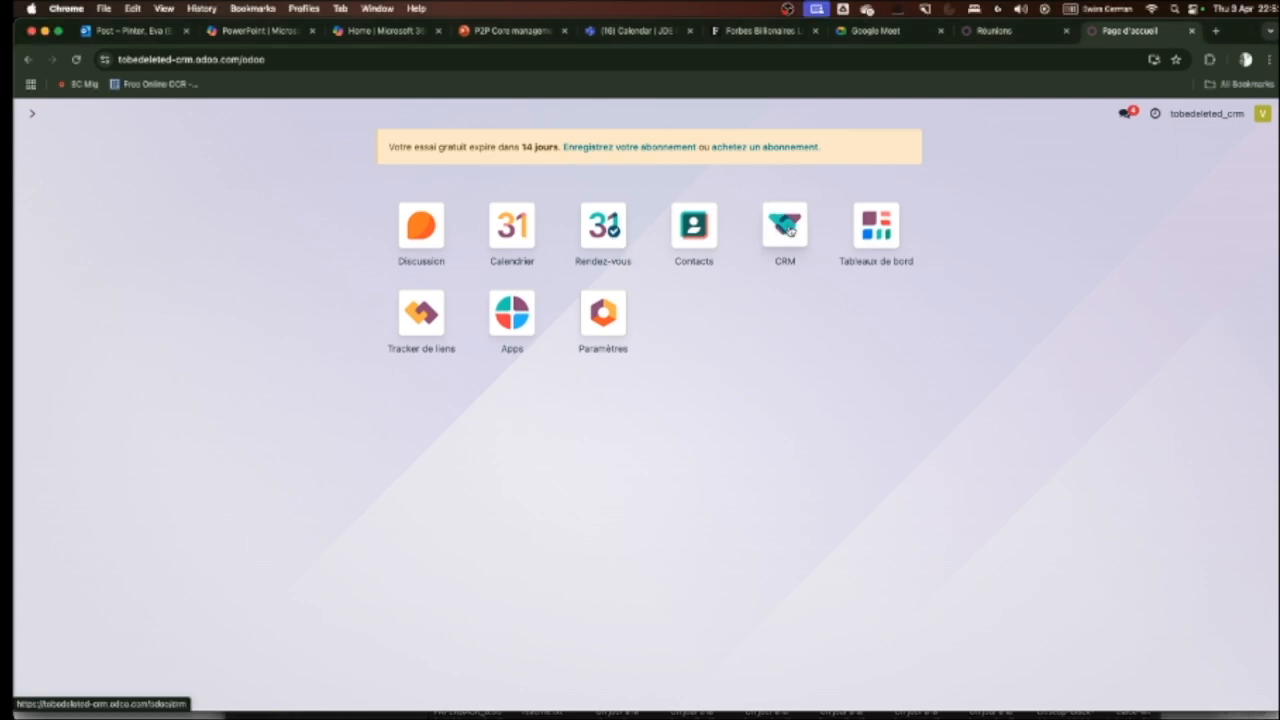
- Start a new opportunity in the CRM pipeline's Nouveau stage and assign it to the first suggested contact
left_click(785, 228)
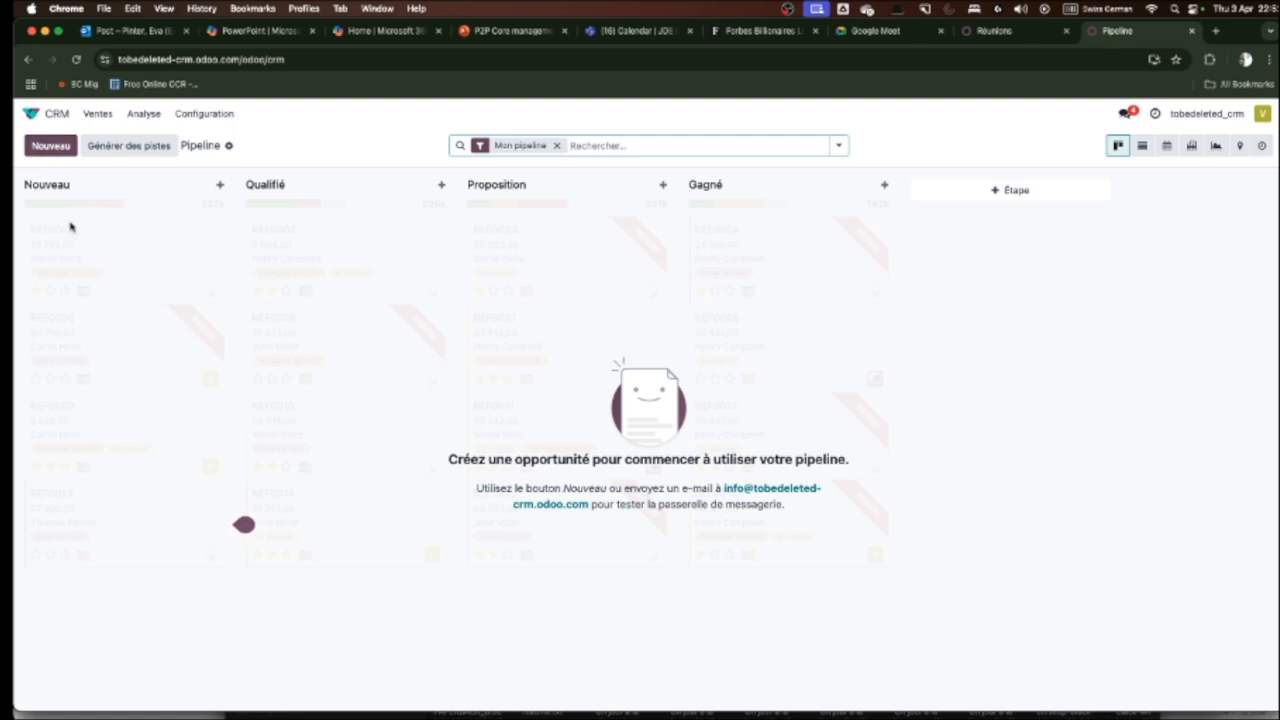
left_click(55, 146)
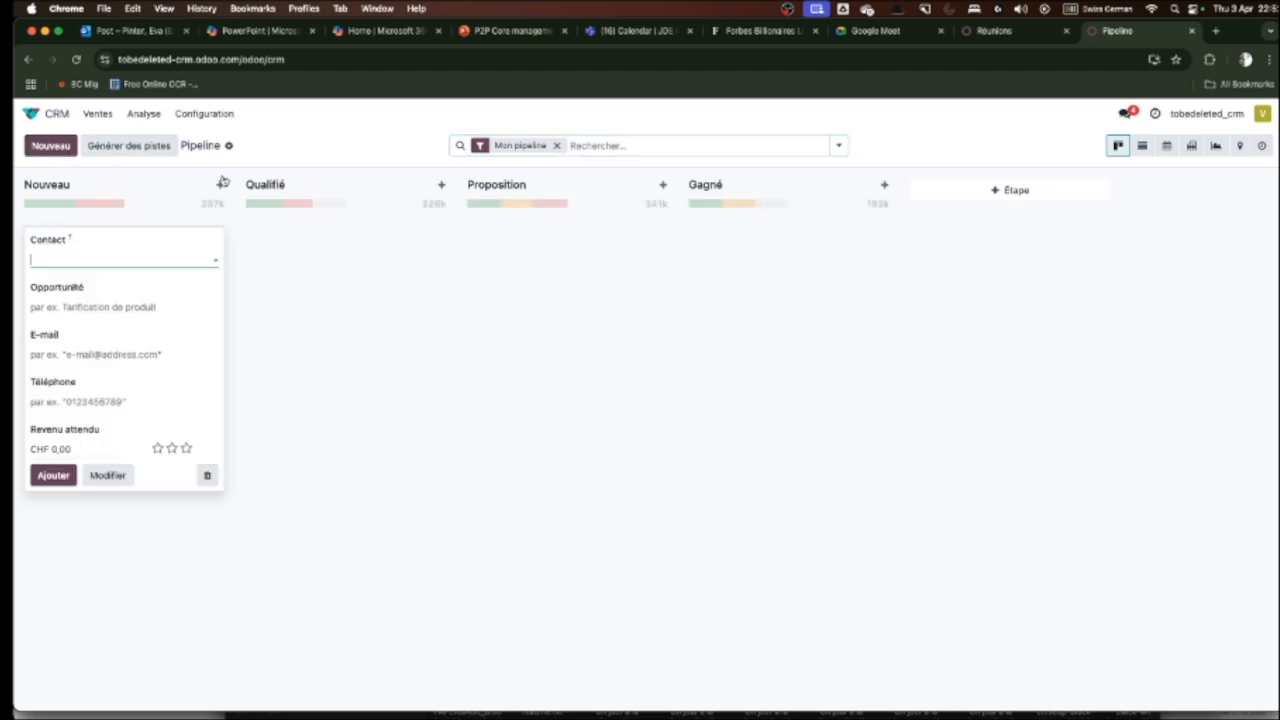
left_click(109, 261)
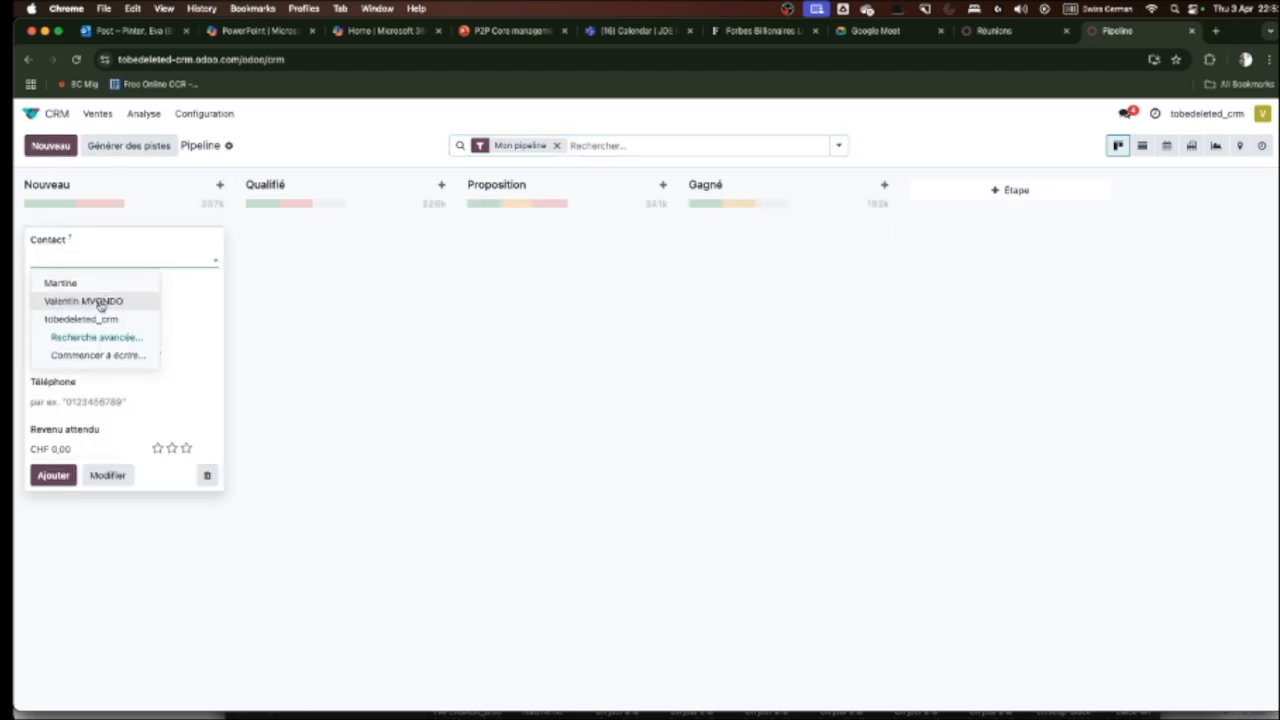
left_click(100, 285)
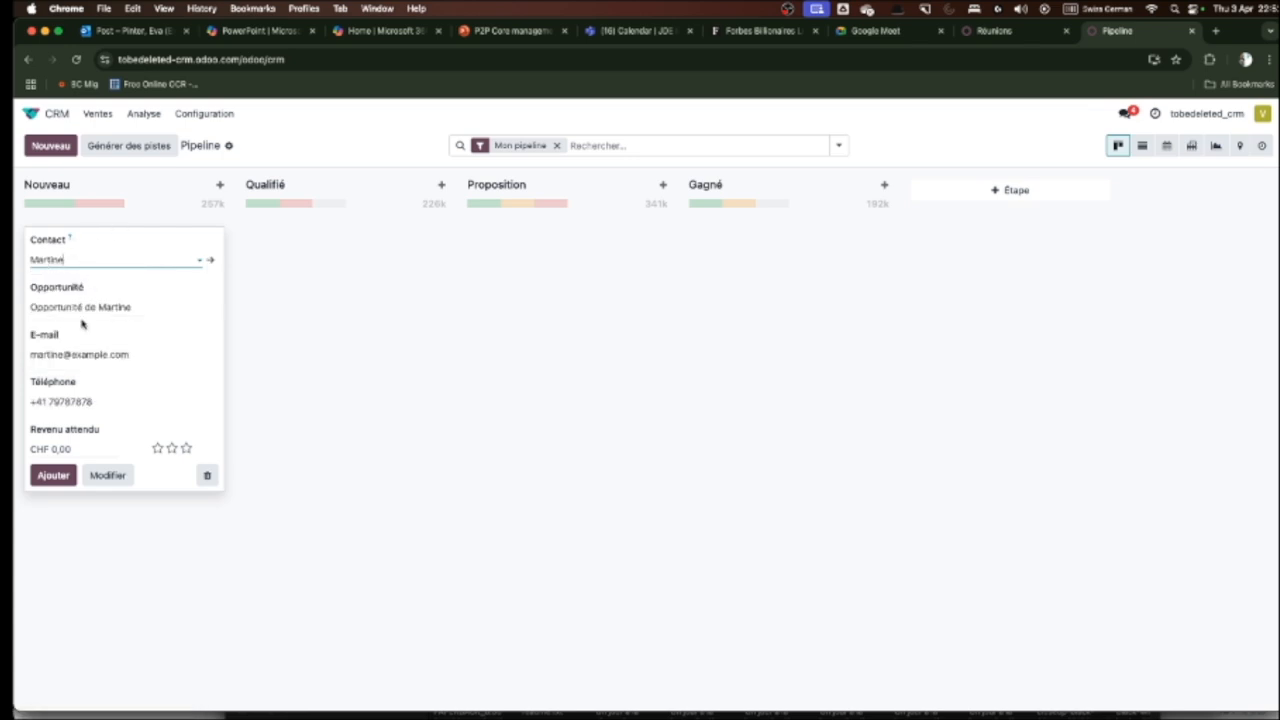
- Name the opportunity "sac à main fait main", set its expected revenue to CHF 700, and add it to the pipeline
left_click_drag(143, 305, 30, 307)
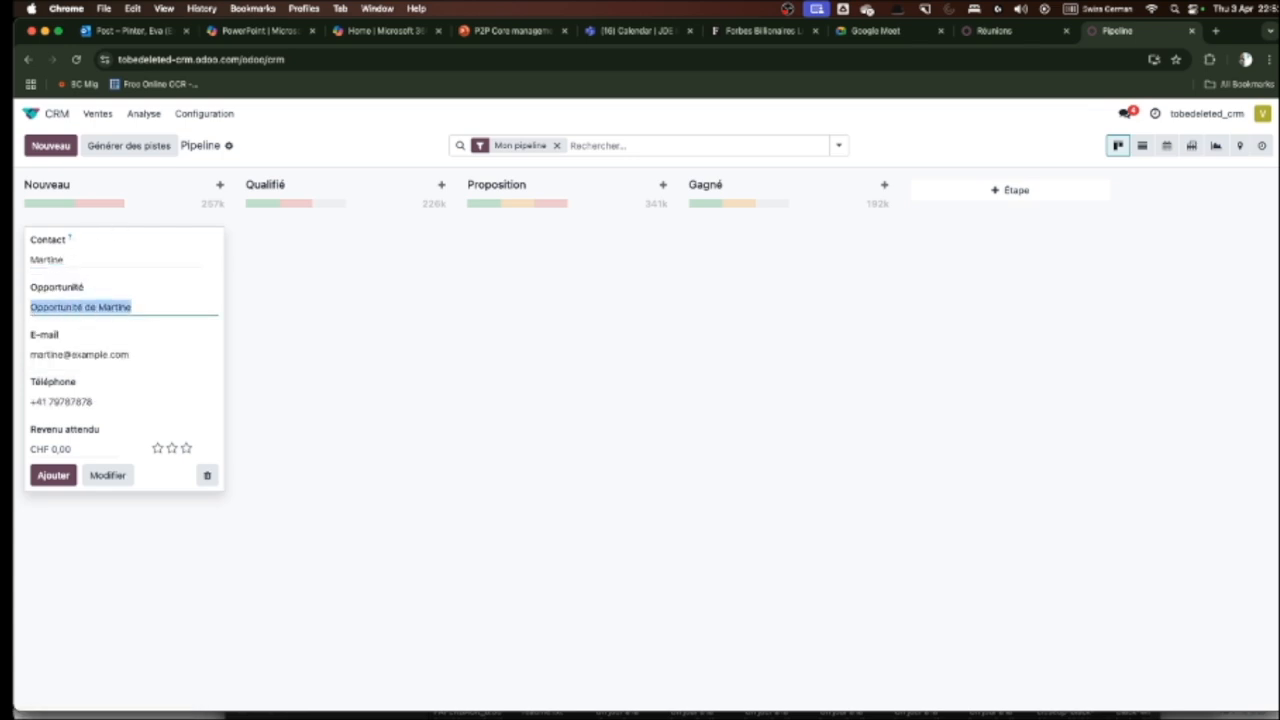
type("sac à mai")
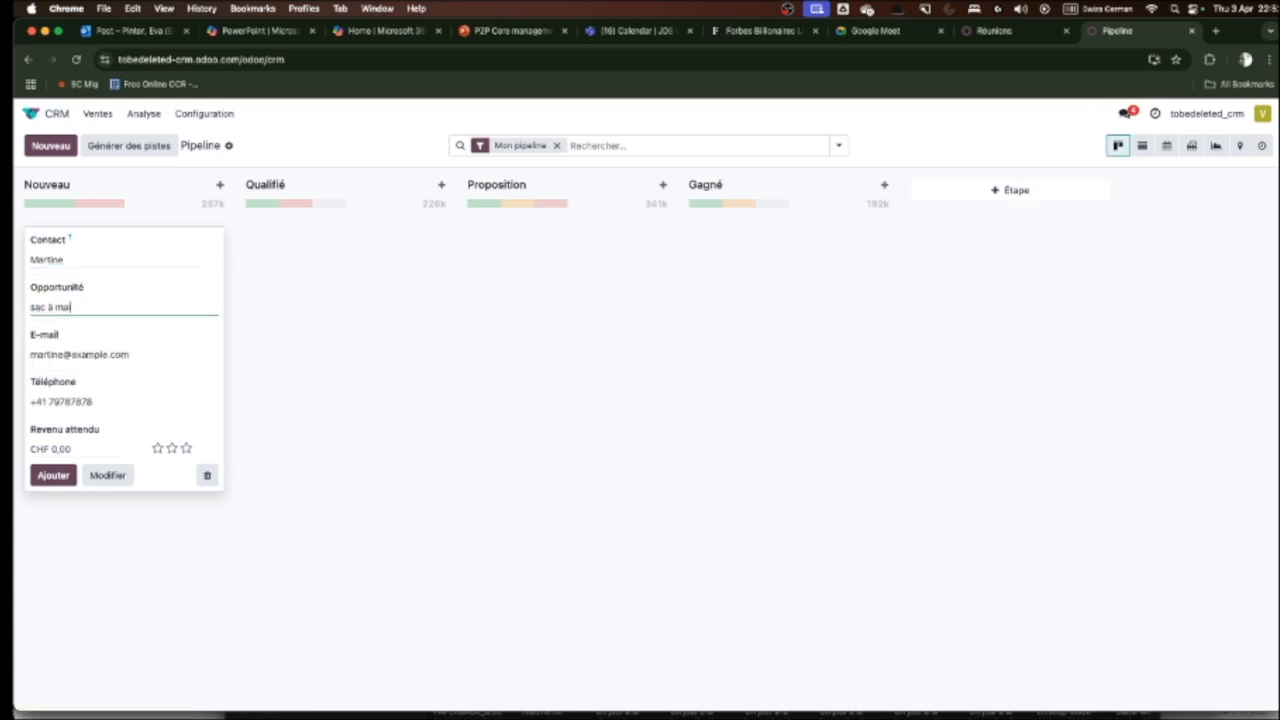
type("n fait main")
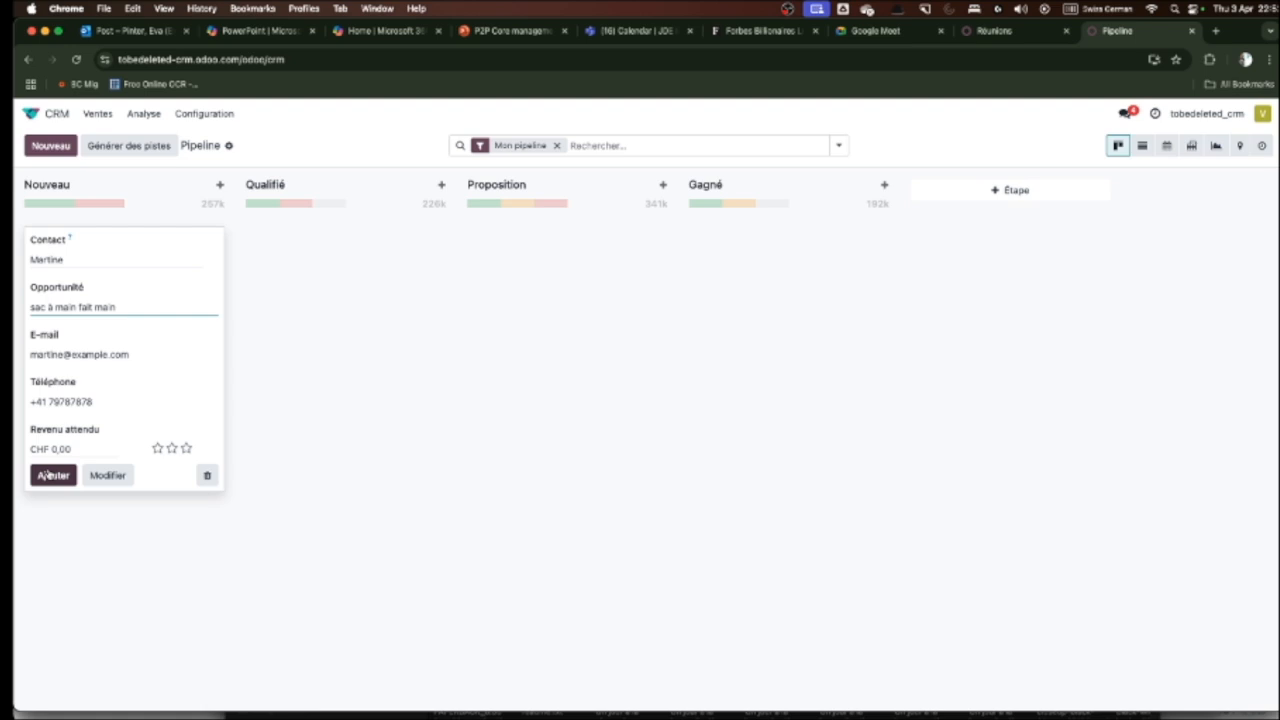
left_click(83, 451)
type("7")
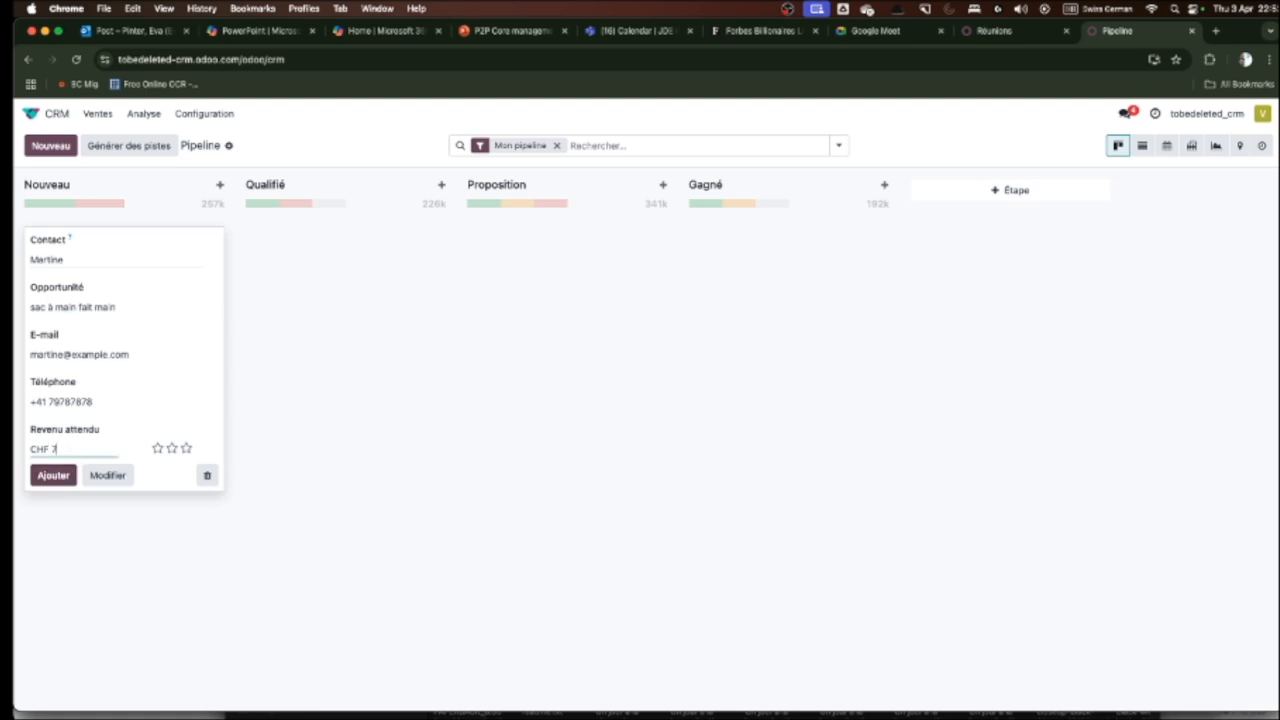
left_click(52, 476)
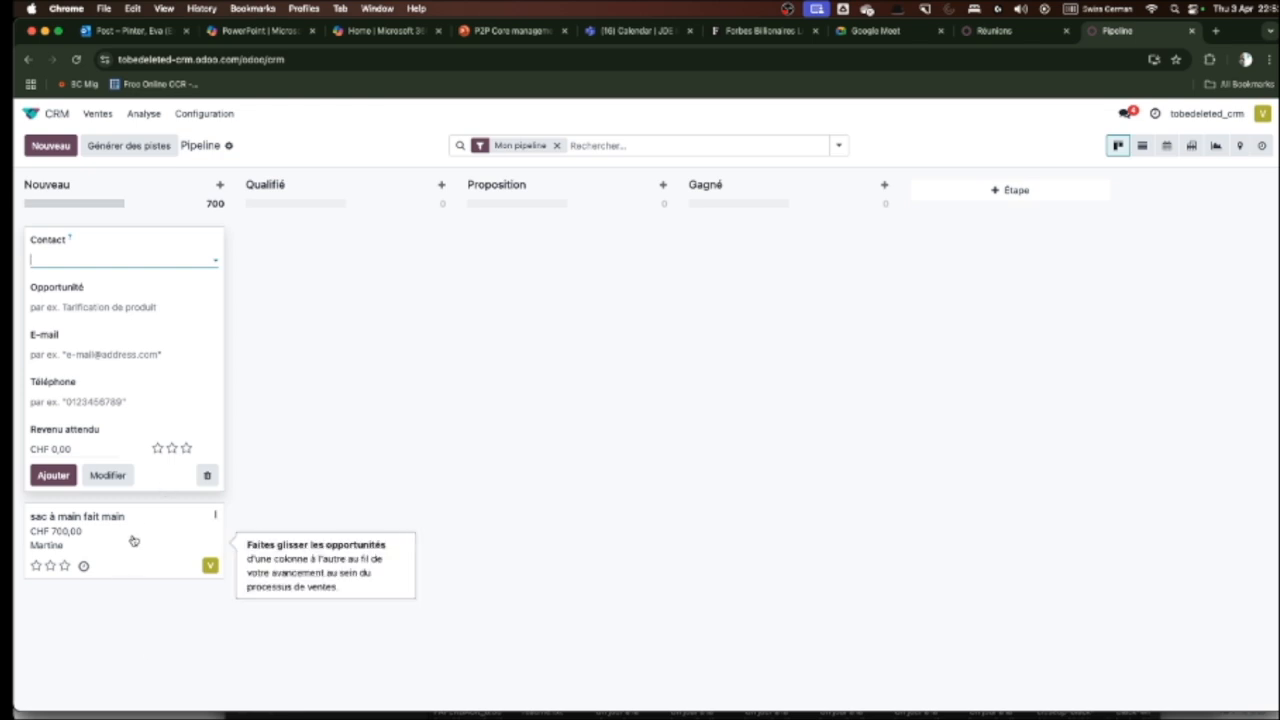
left_click(368, 402)
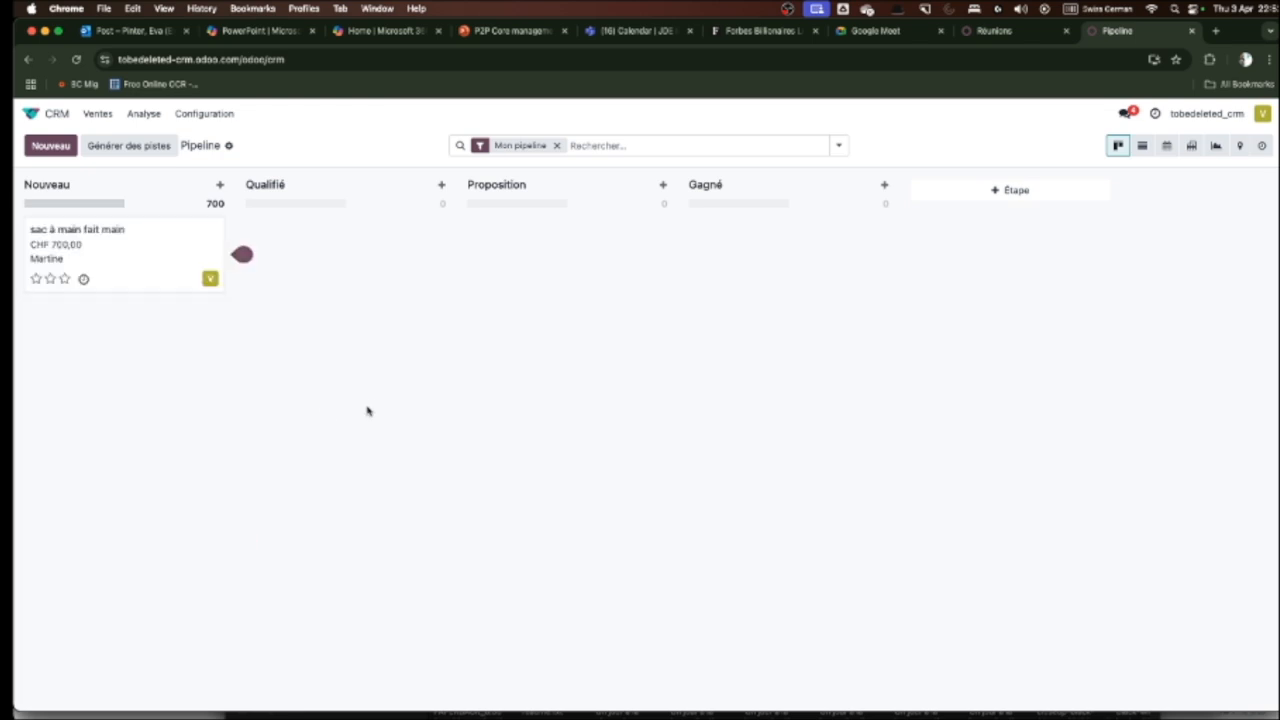
- Give the handbag opportunity an expected closing date of 10/04/2025, a two-star priority and a new "faitmain" tag
left_click(151, 258)
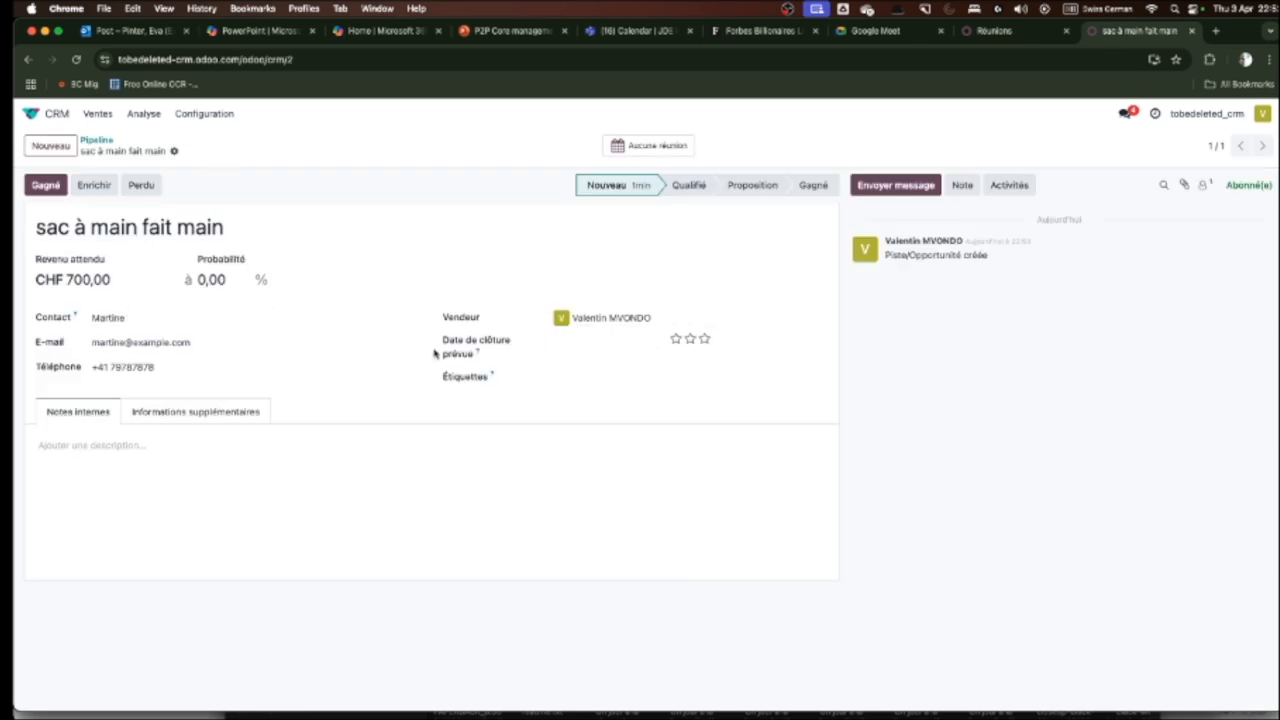
left_click(567, 343)
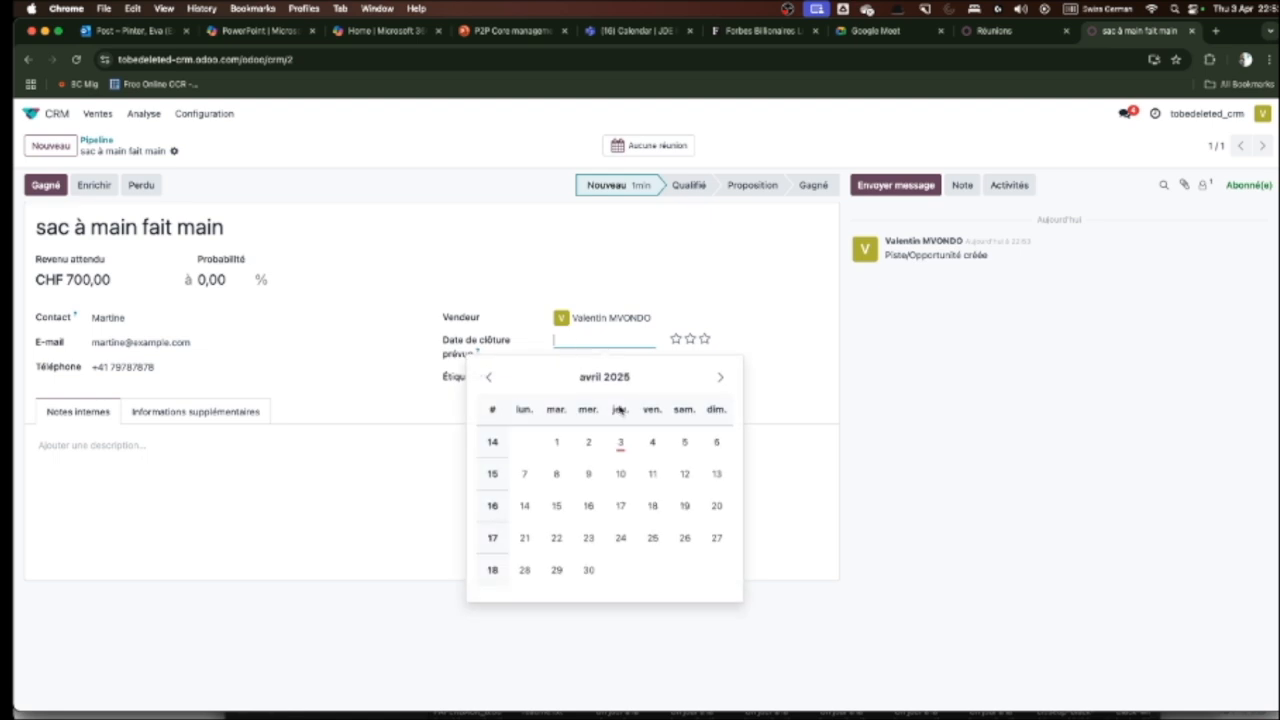
left_click(623, 476)
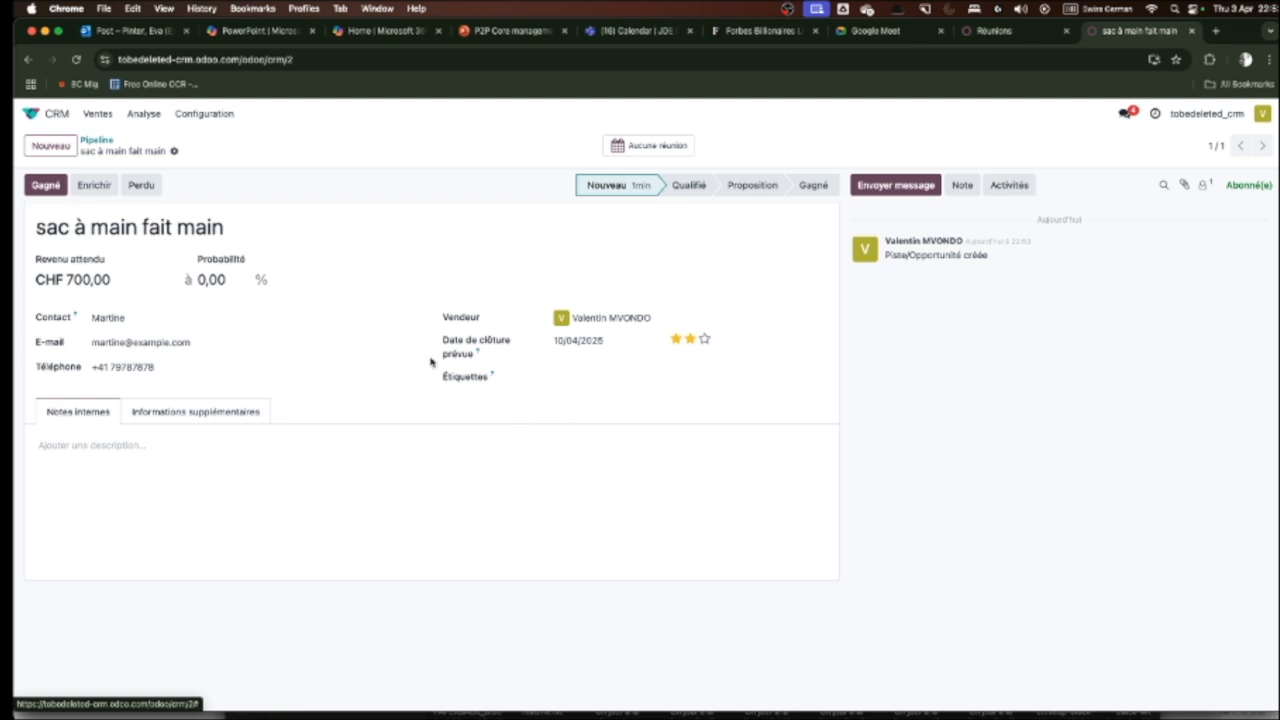
left_click(573, 375)
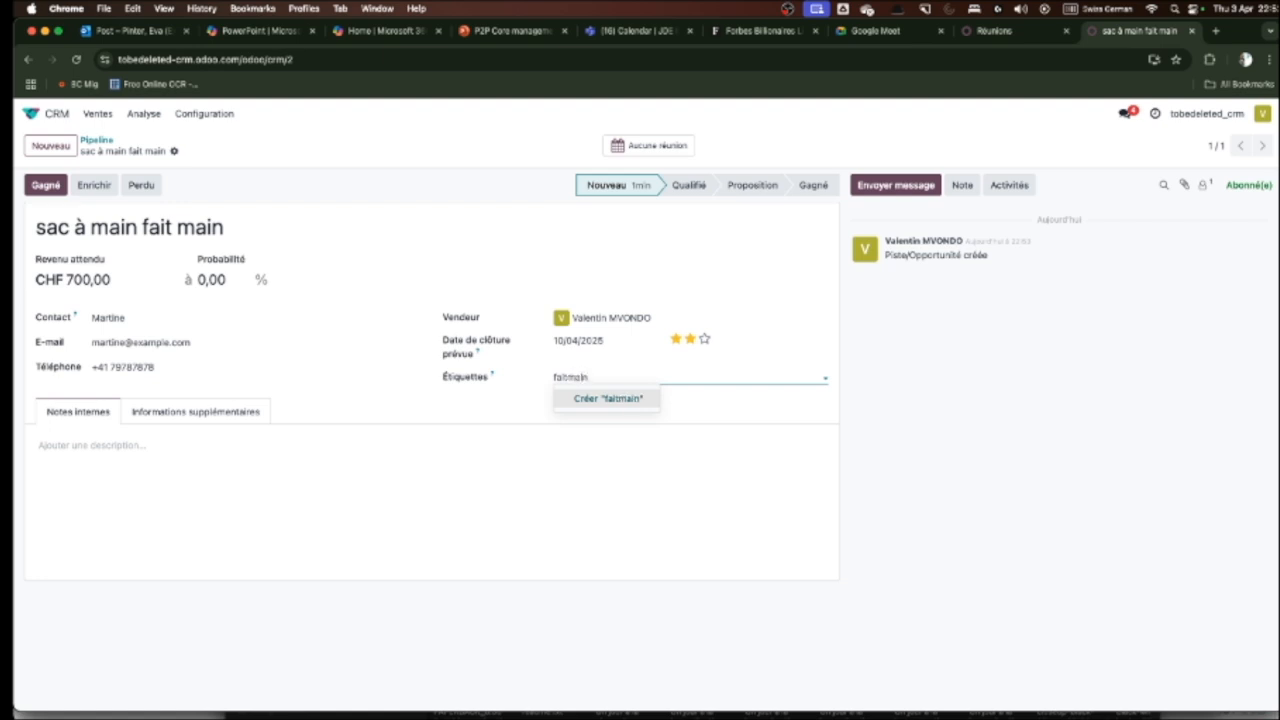
key("Return")
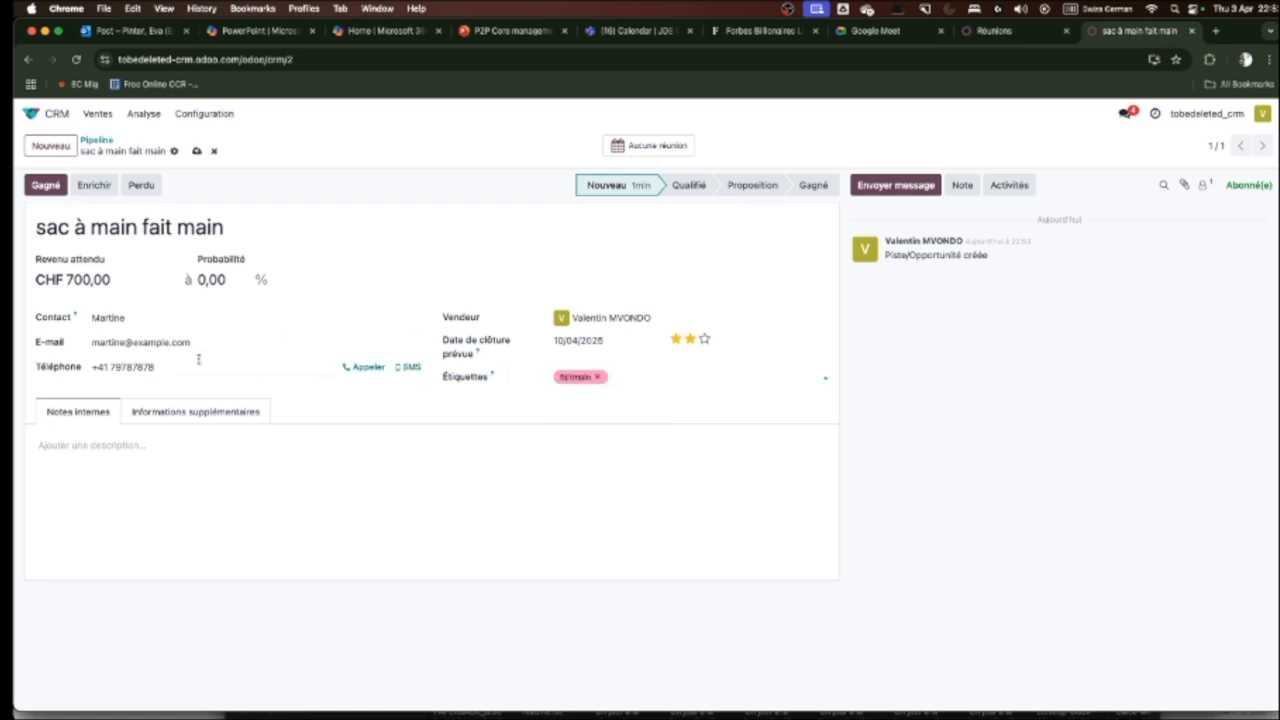
- Add the internal note "Peau de canard sauvage" to the opportunity
left_click(85, 446)
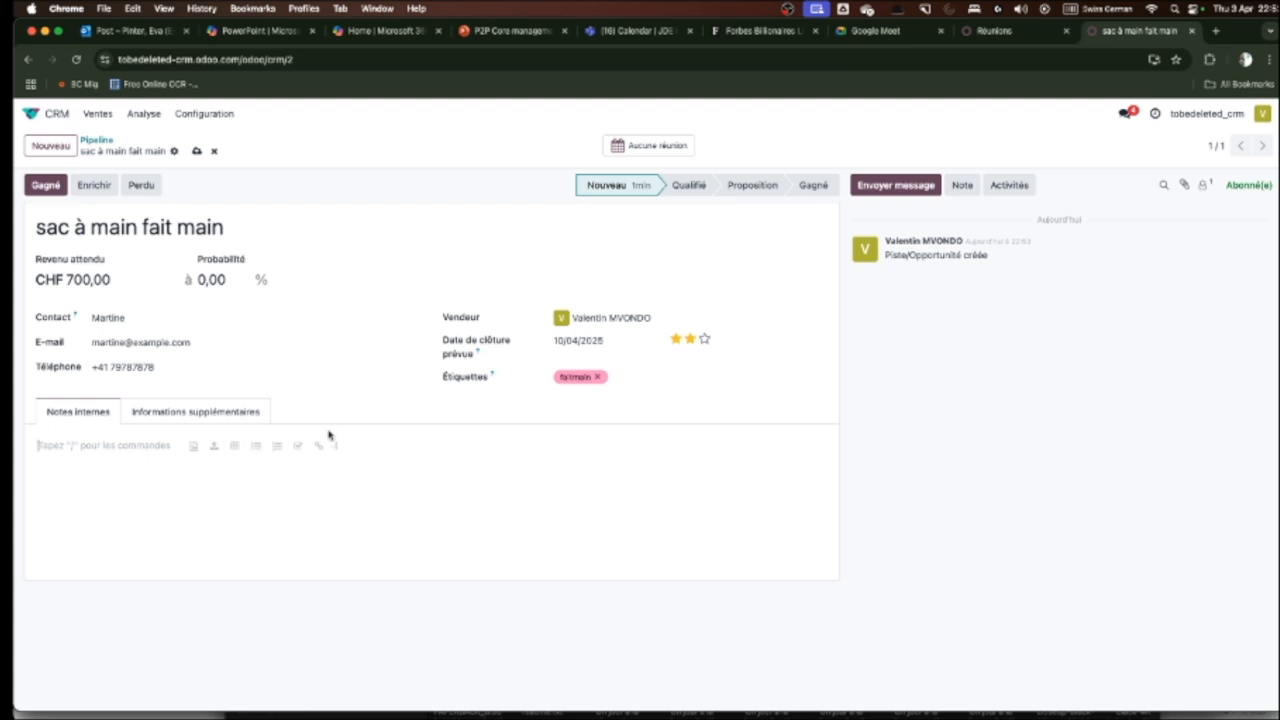
type("Peau de canard sauvag")
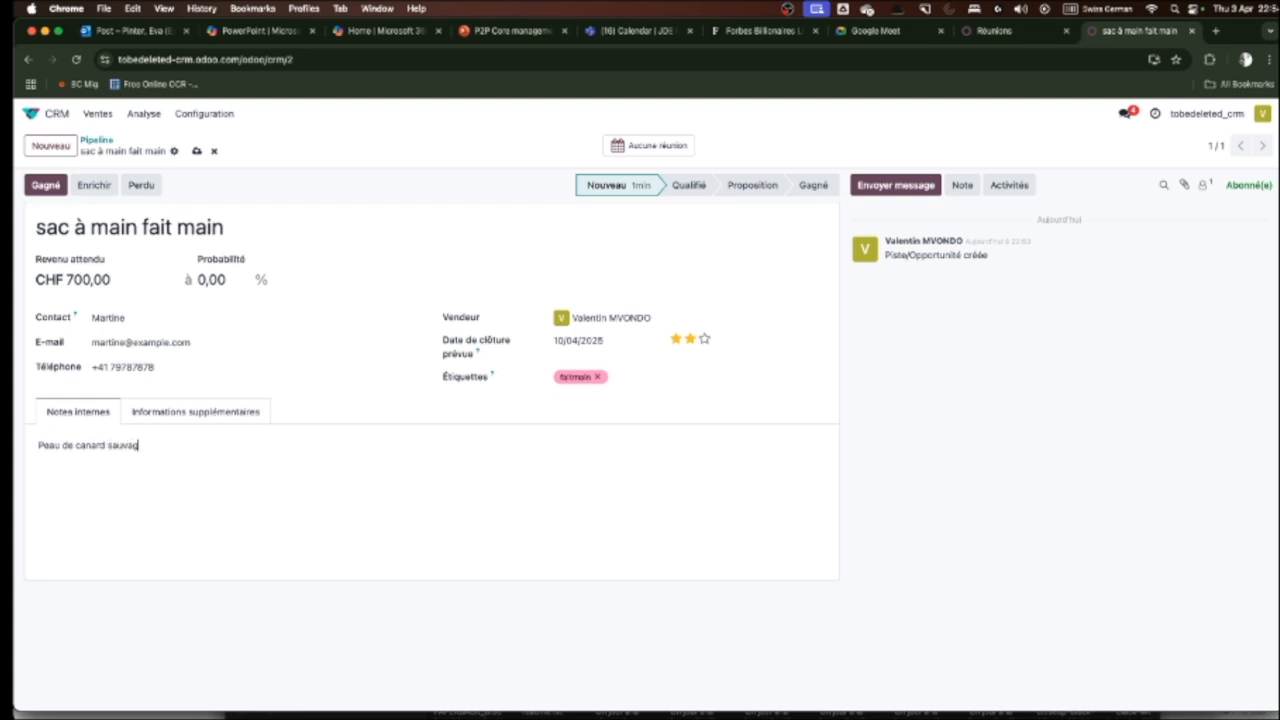
type("e")
- Set the opportunity's marketing medium to Phone and source to Facebook, then save it and return to the pipeline
left_click(211, 410)
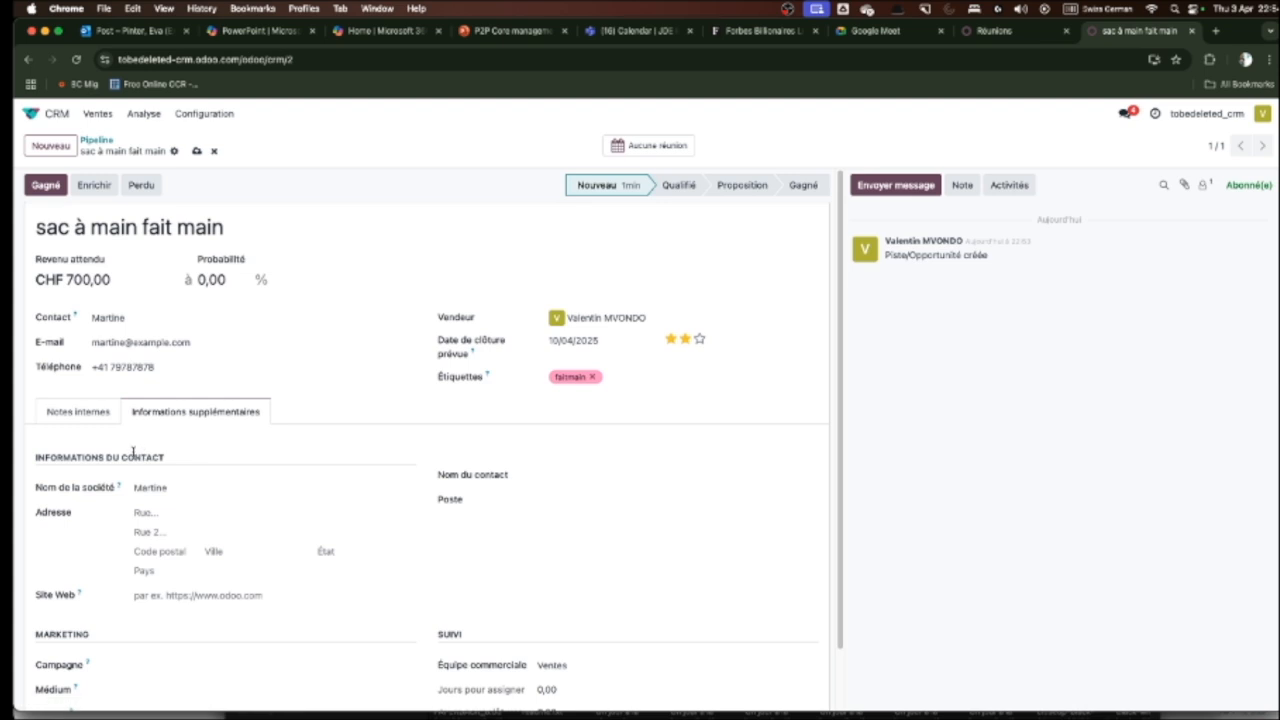
scroll(285, 500, "down", 2)
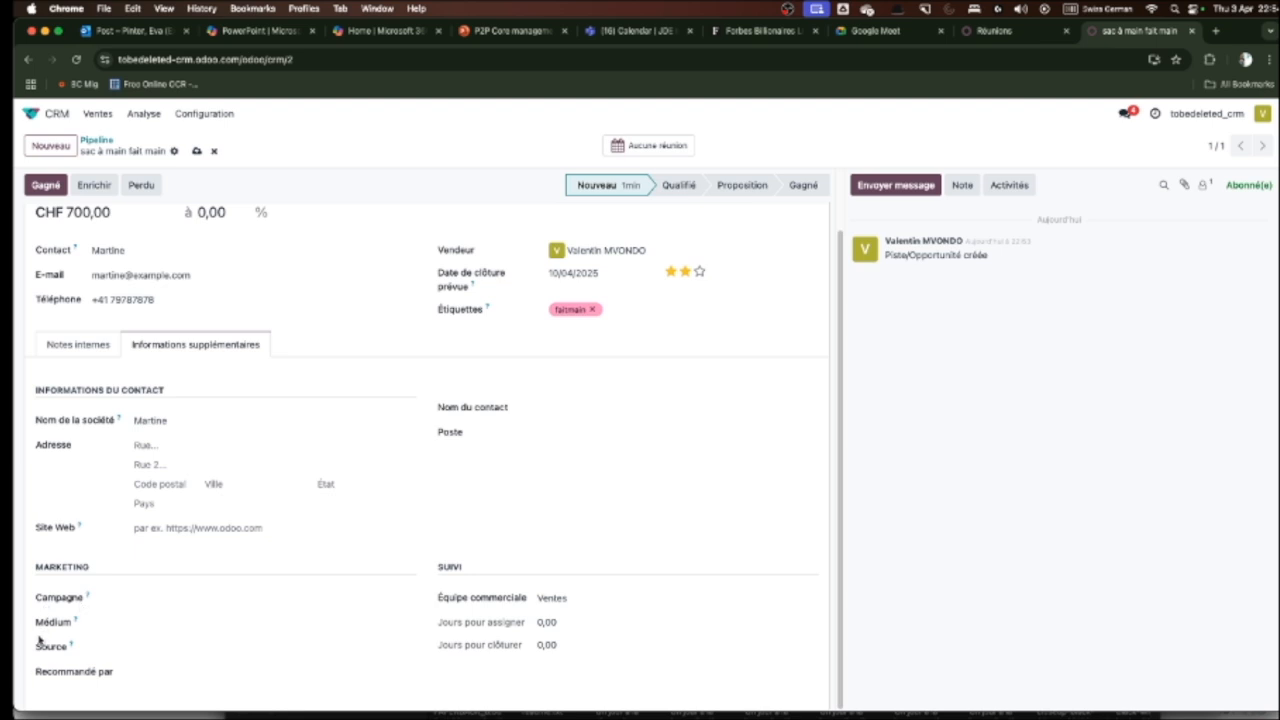
left_click(144, 627)
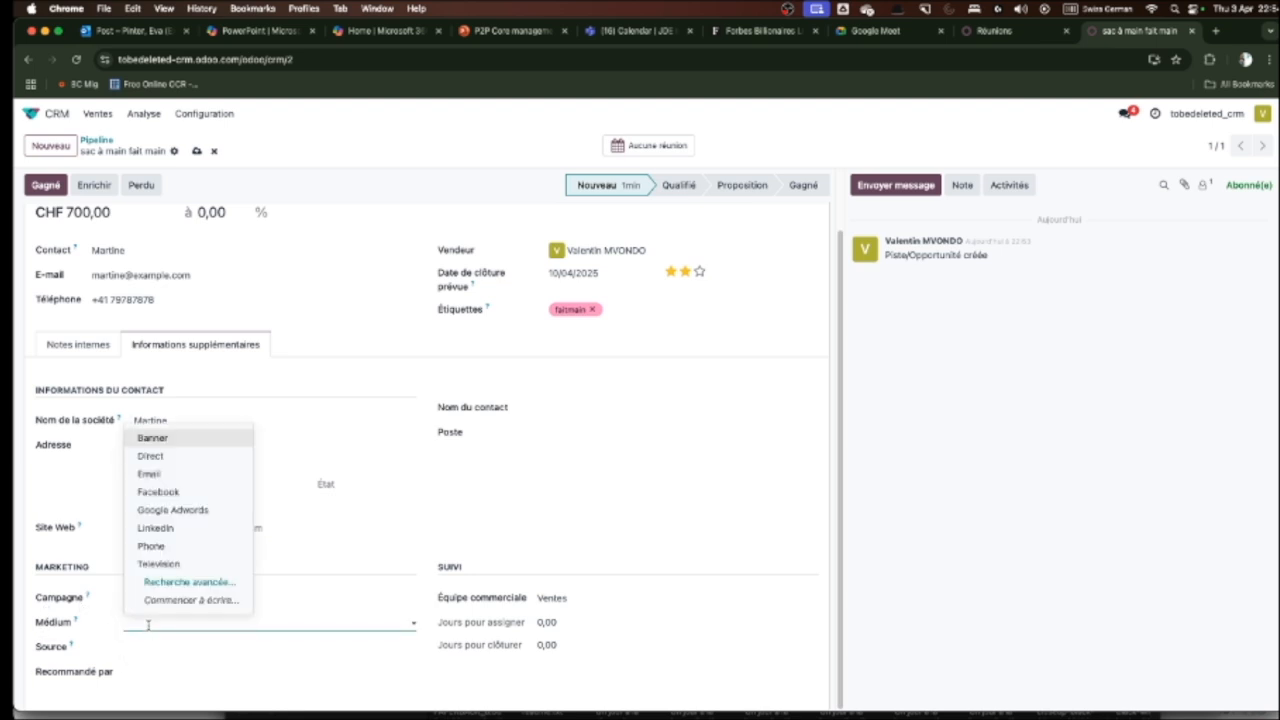
left_click(151, 546)
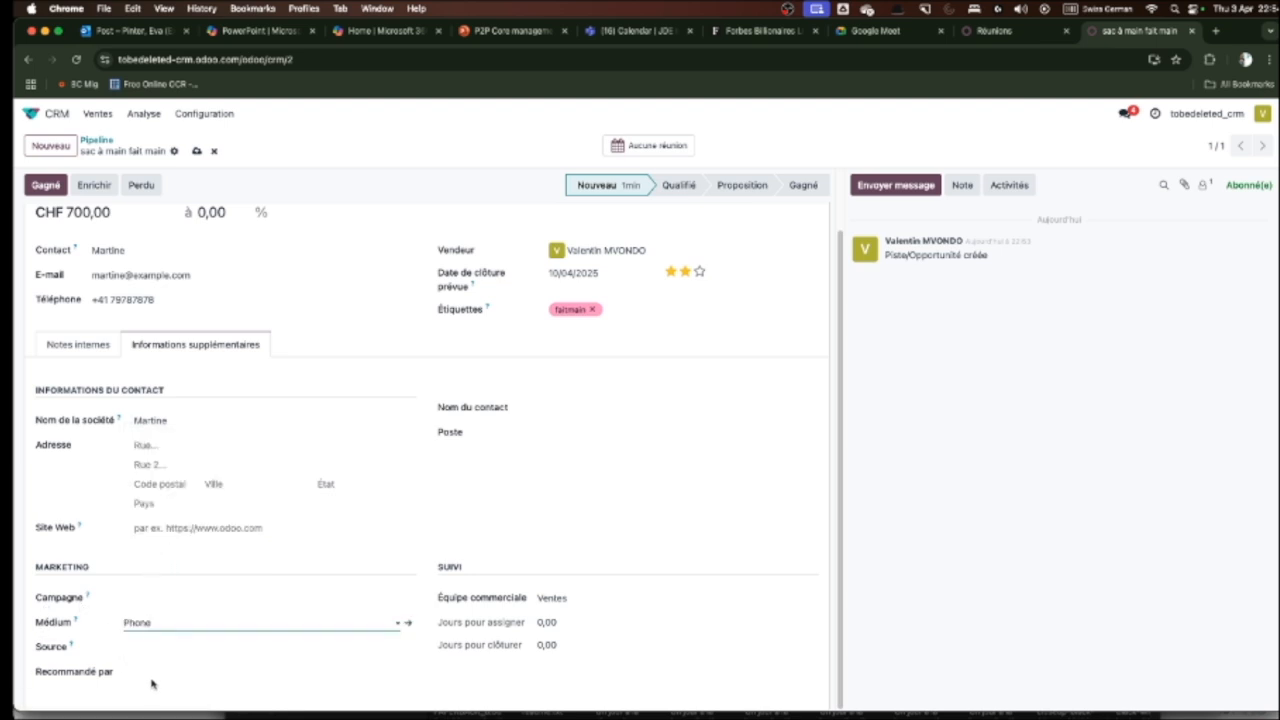
left_click(209, 649)
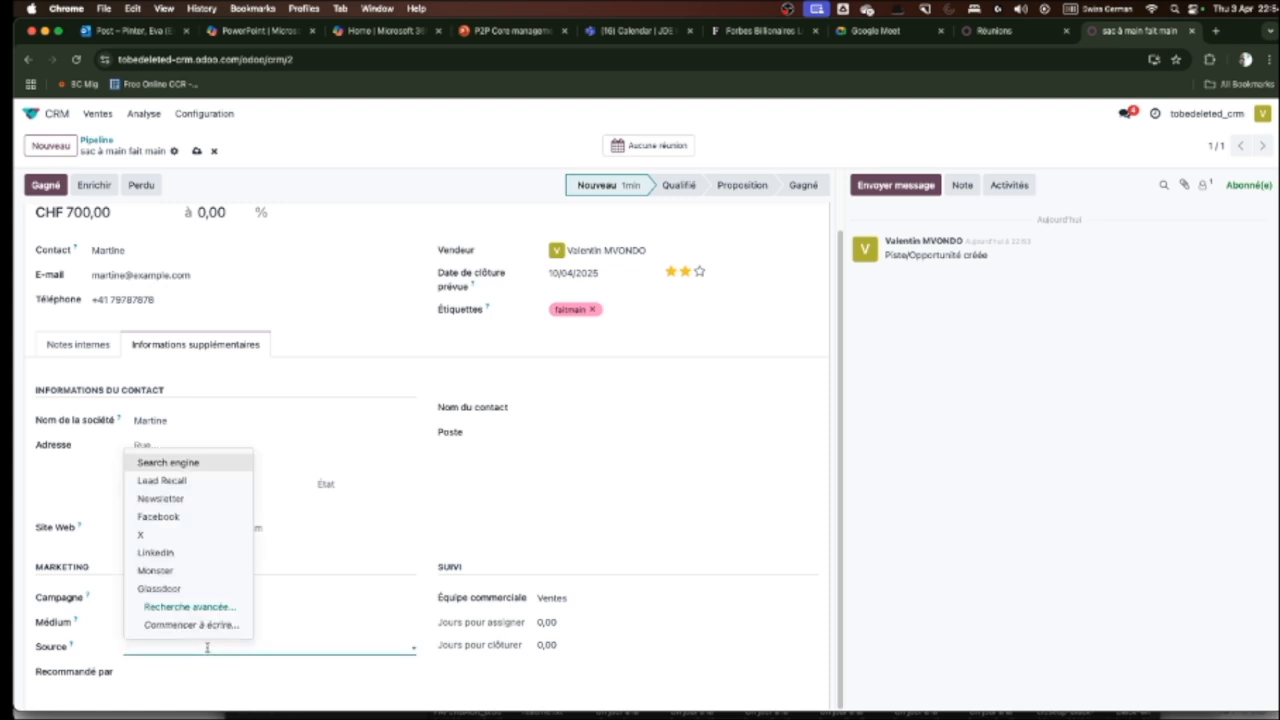
left_click(193, 517)
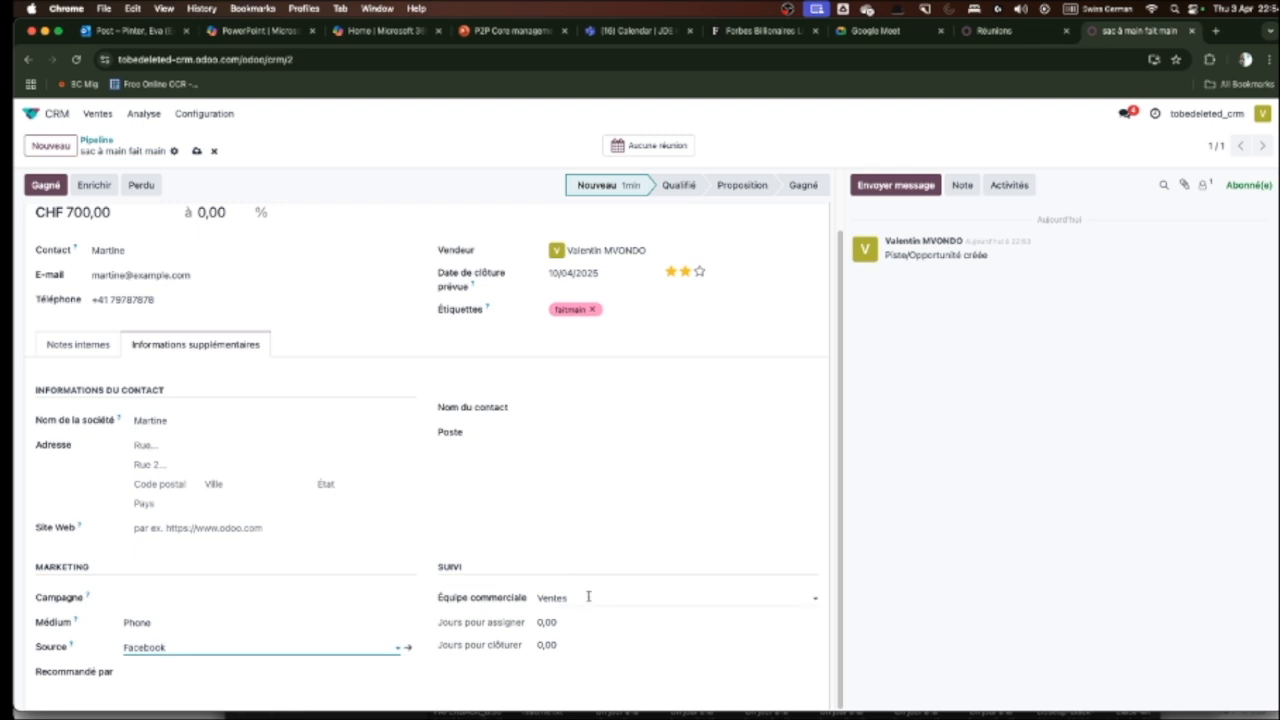
scroll(451, 508, "up", 2)
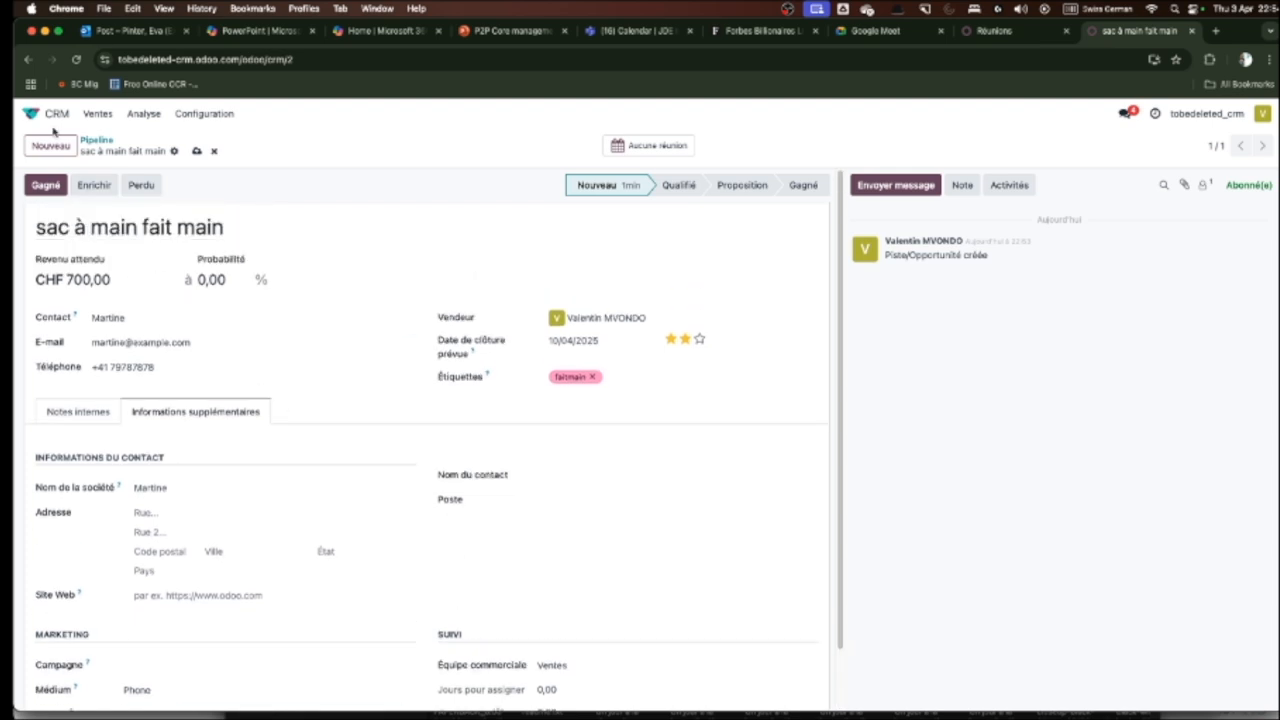
left_click(196, 150)
left_click(97, 140)
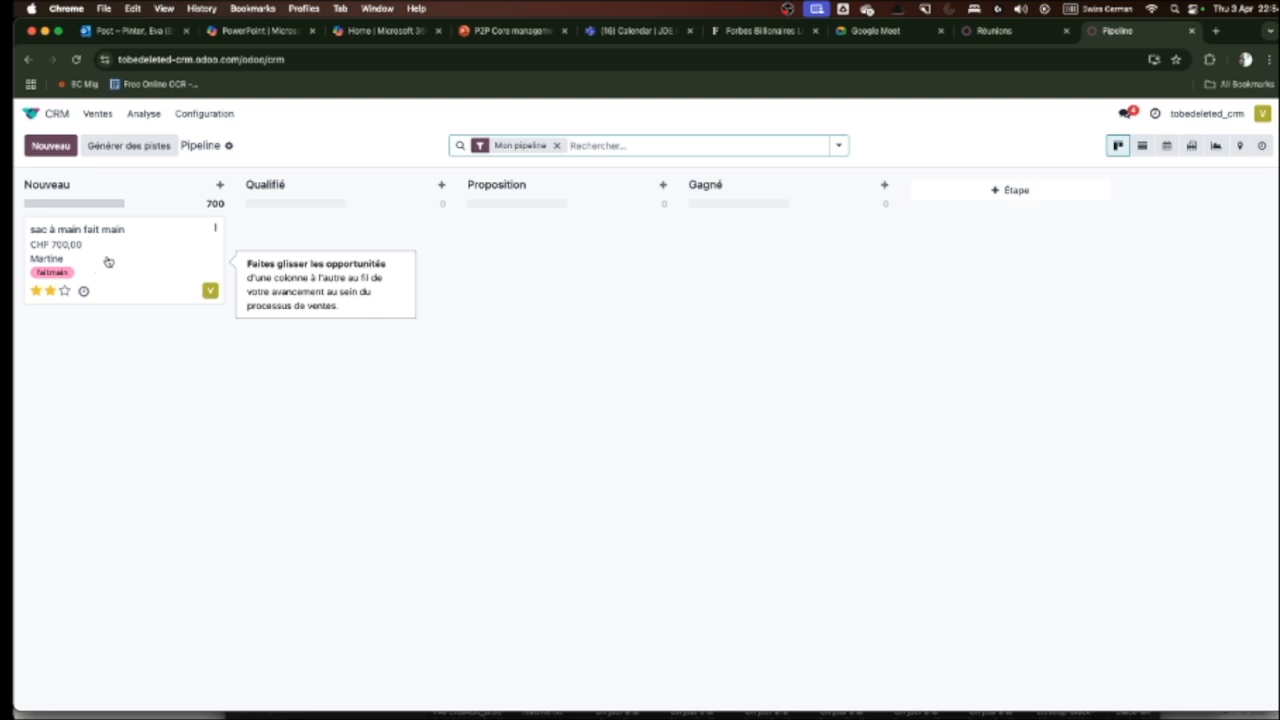
- Move the handbag opportunity to the Qualifié stage and back to Nouveau
left_click_drag(110, 262, 324, 256)
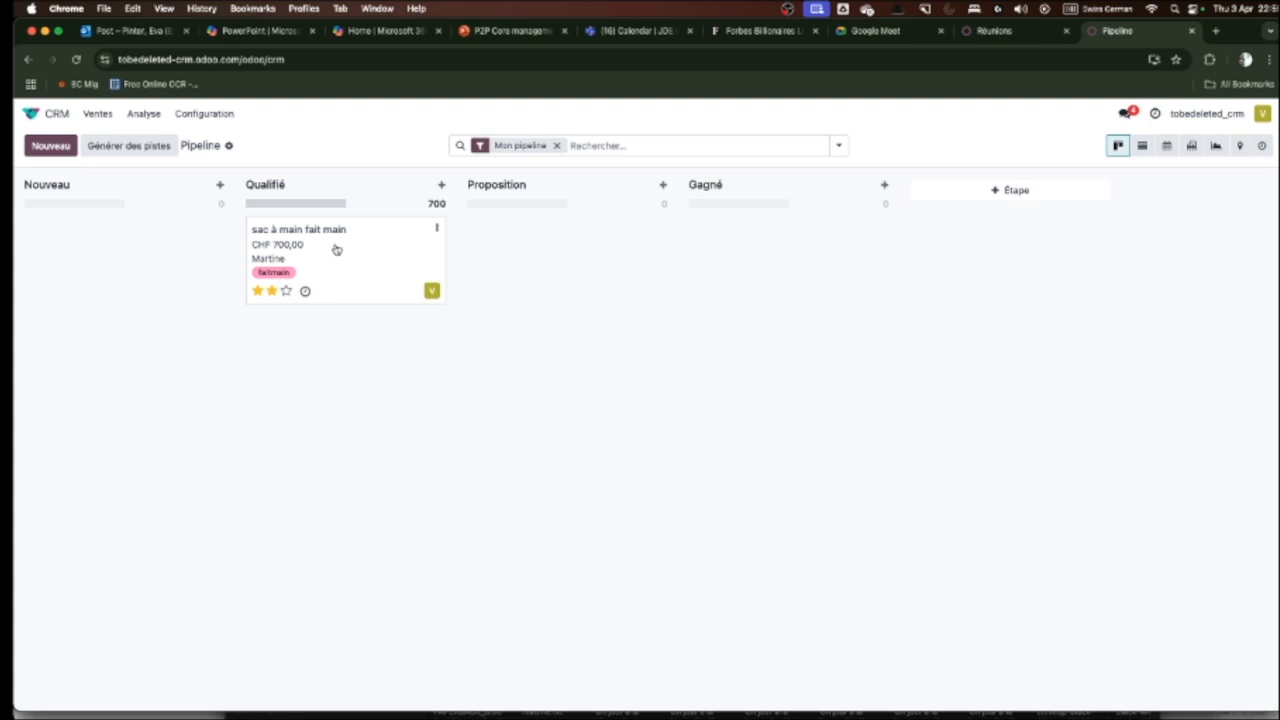
left_click_drag(336, 249, 113, 256)
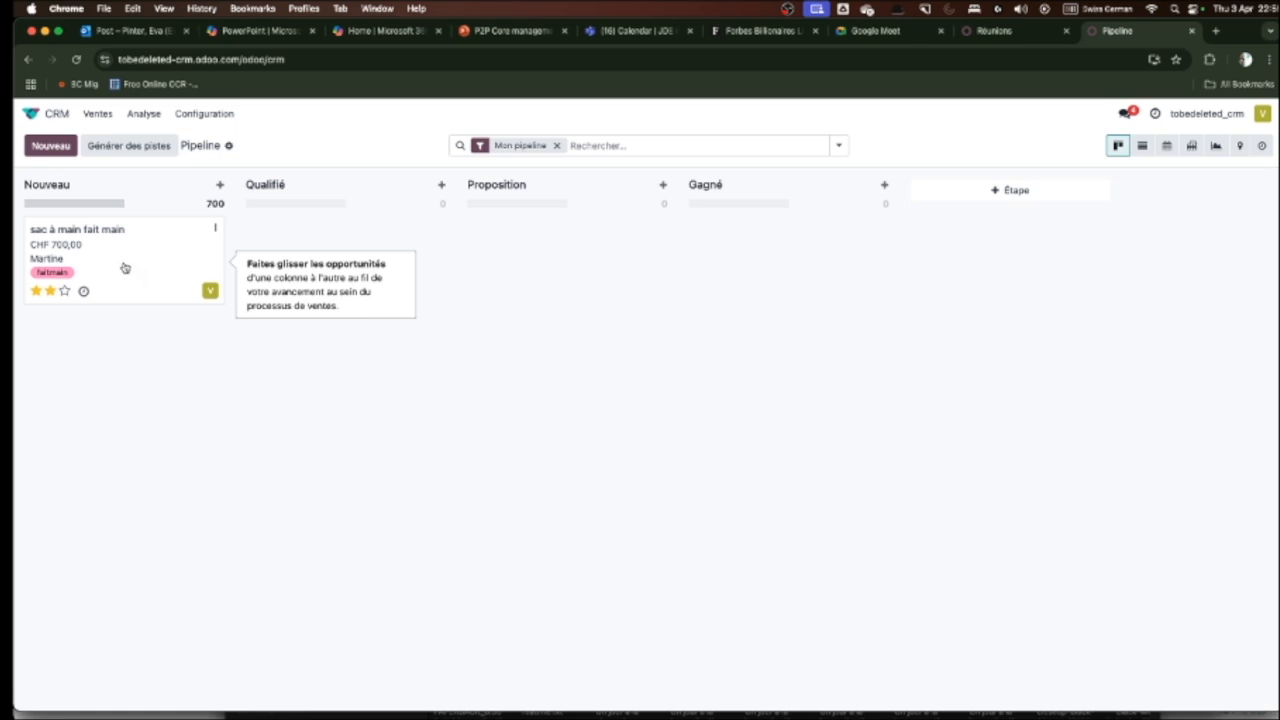
- Set up a planned activity of type Appeler on the handbag opportunity with the summary "Qualifier le besoin"
left_click(84, 292)
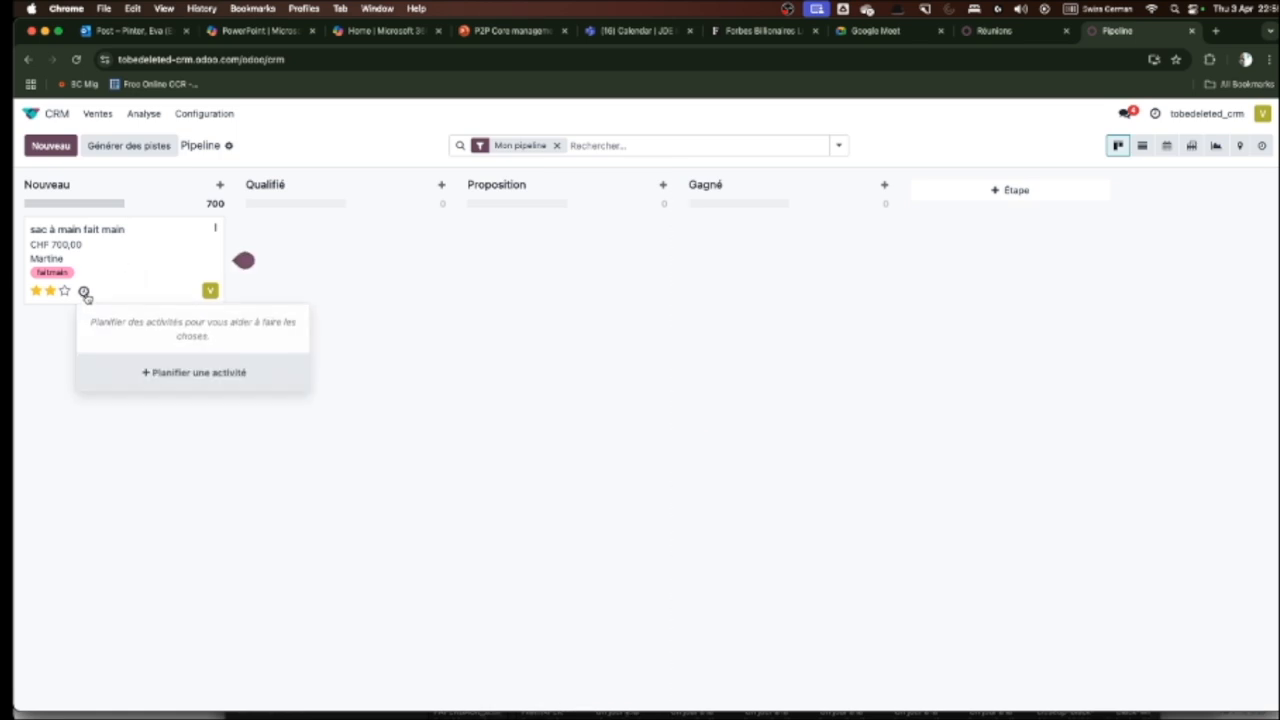
left_click(218, 378)
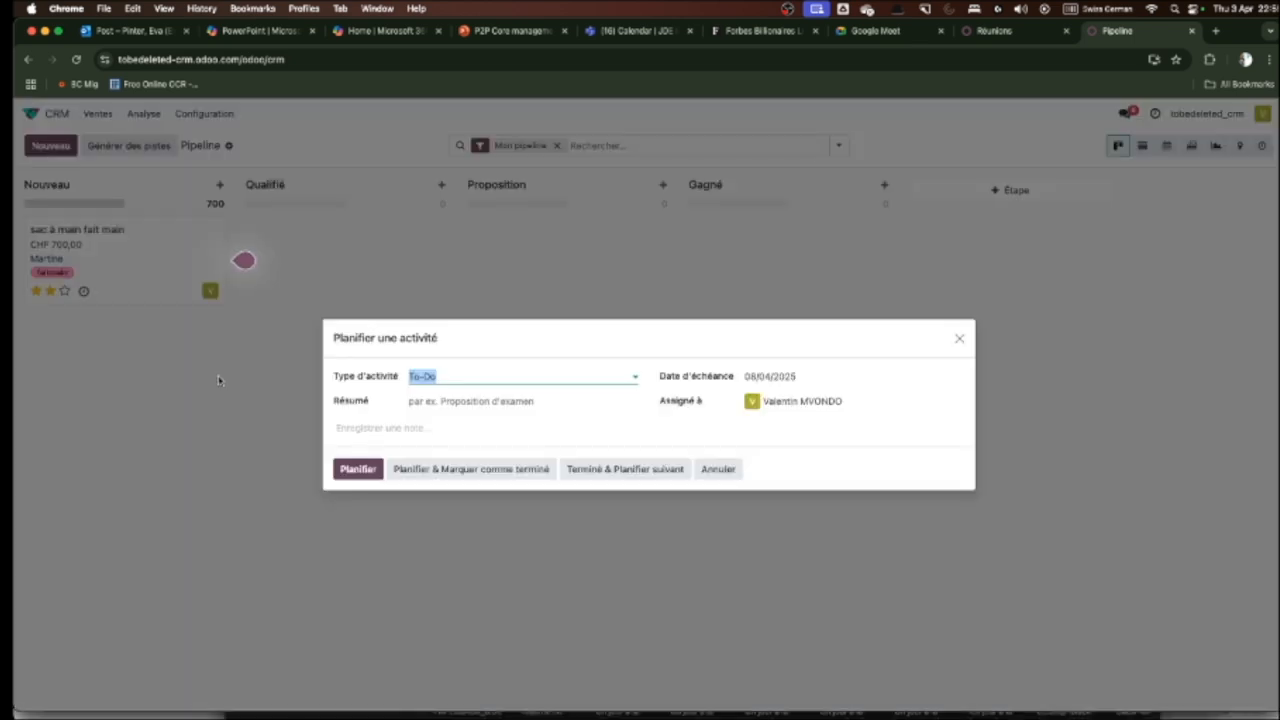
left_click(452, 376)
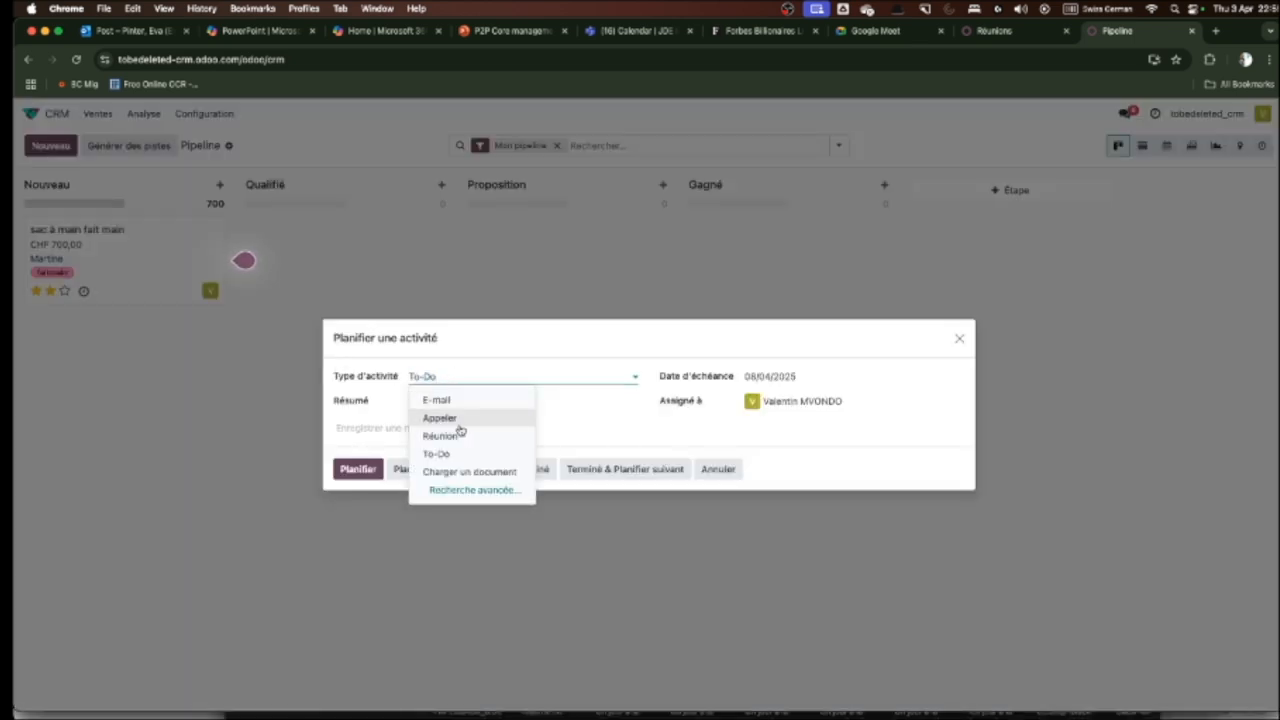
left_click(466, 419)
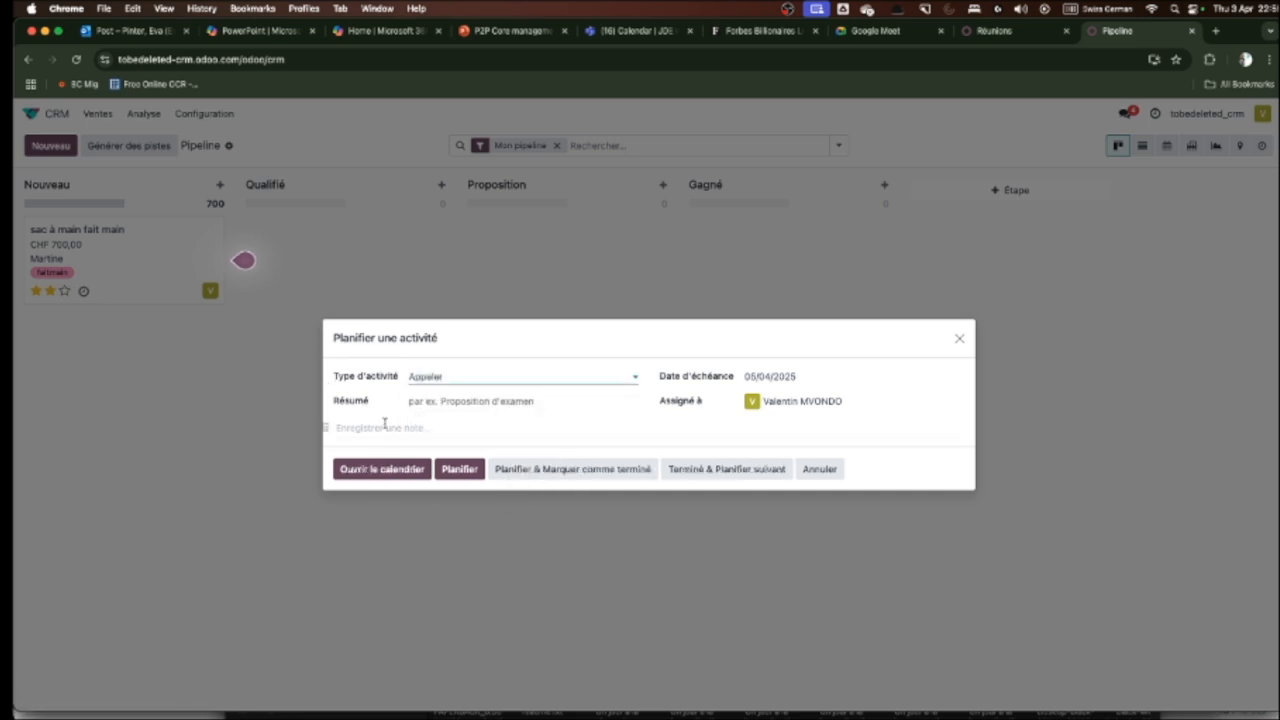
left_click(440, 402)
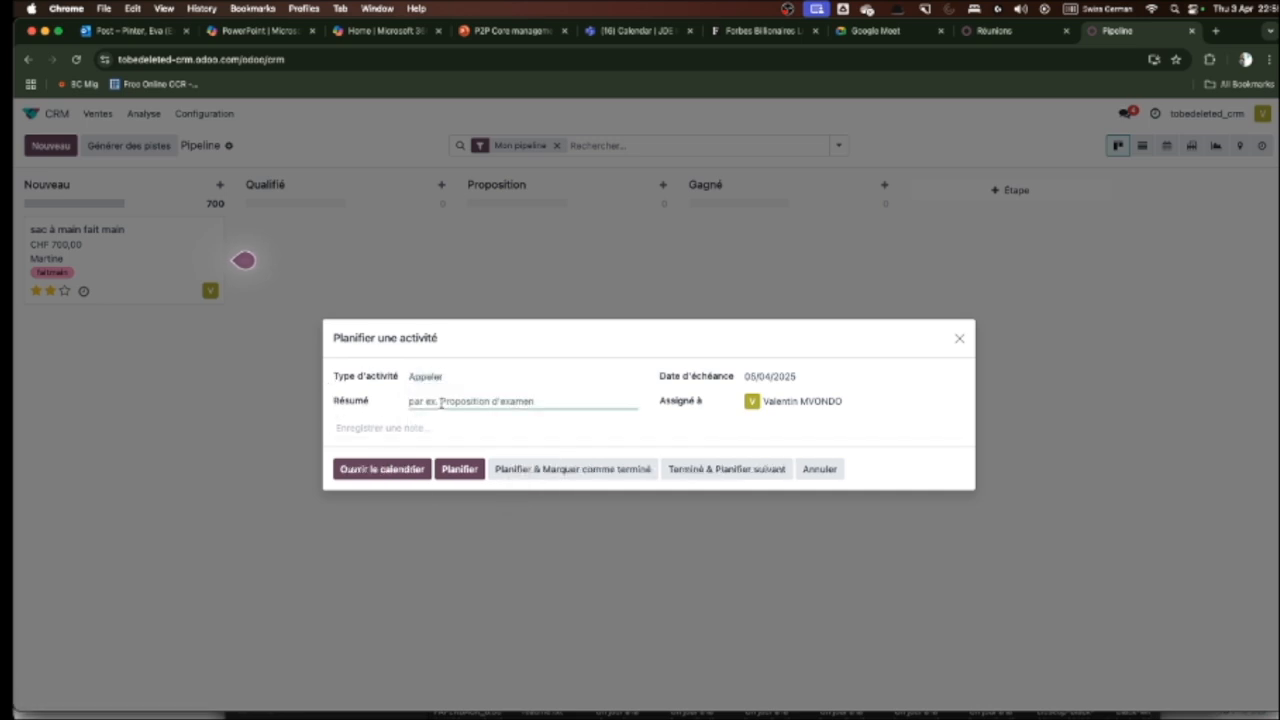
type("Qualifier le besoin")
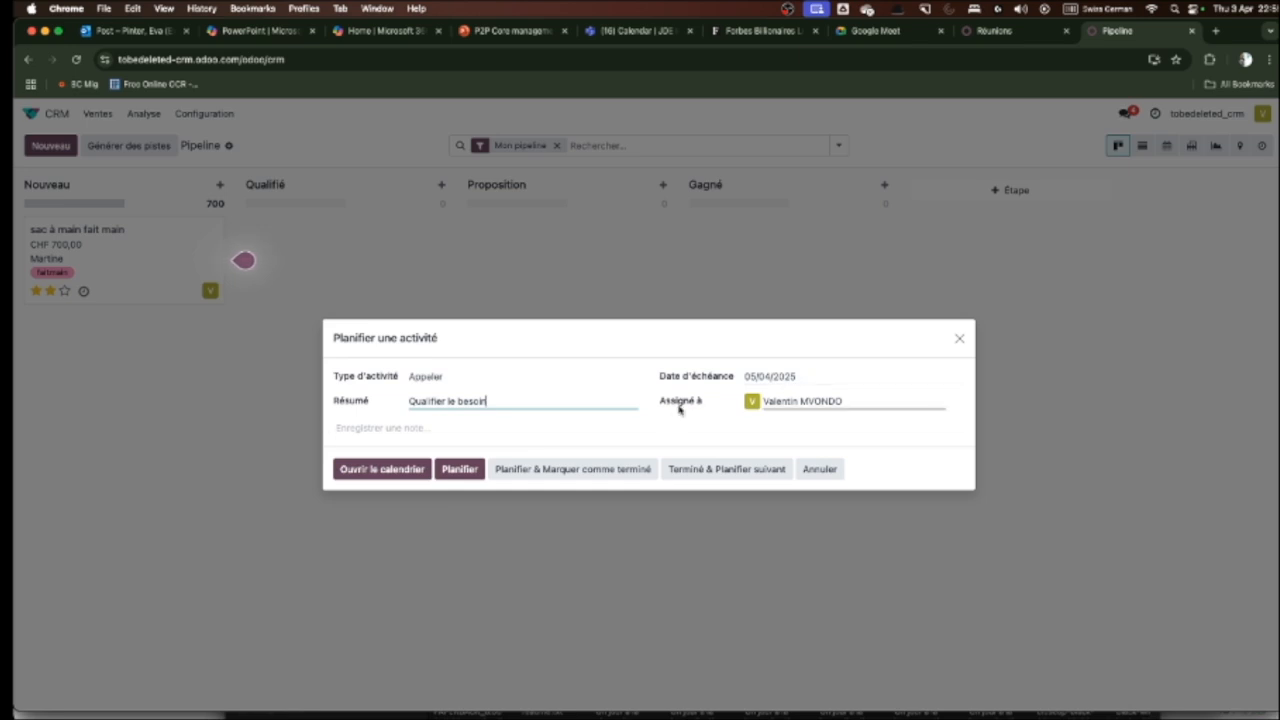
left_click(828, 403)
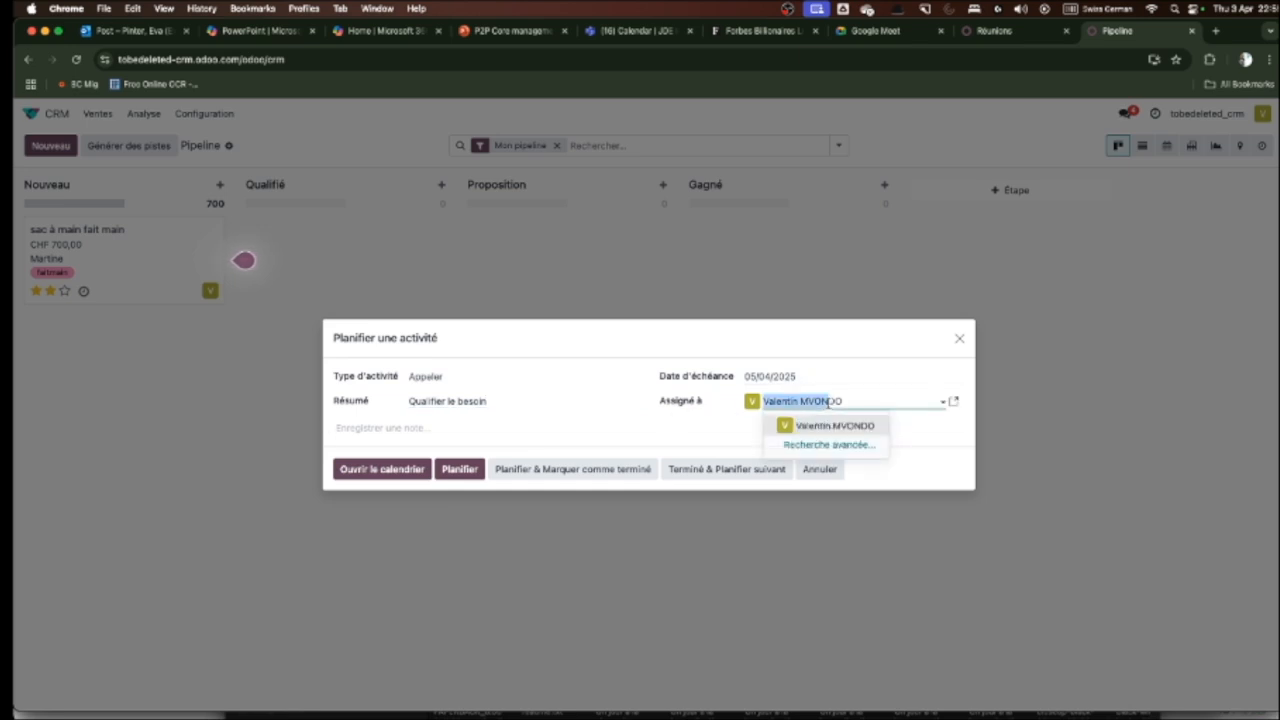
left_click(852, 401)
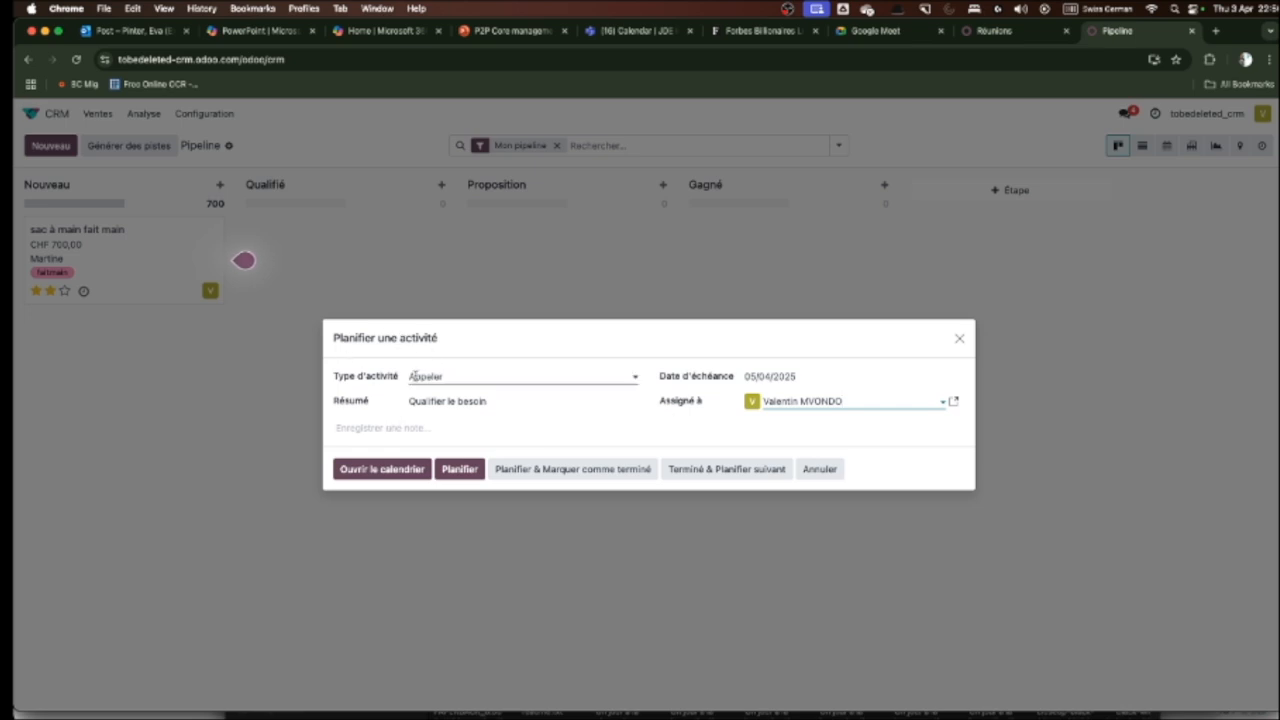
- Schedule the call in the calendar on Friday 04/04/2025 from 08:15 to 09:30, save the event and return to the pipeline
left_click(391, 472)
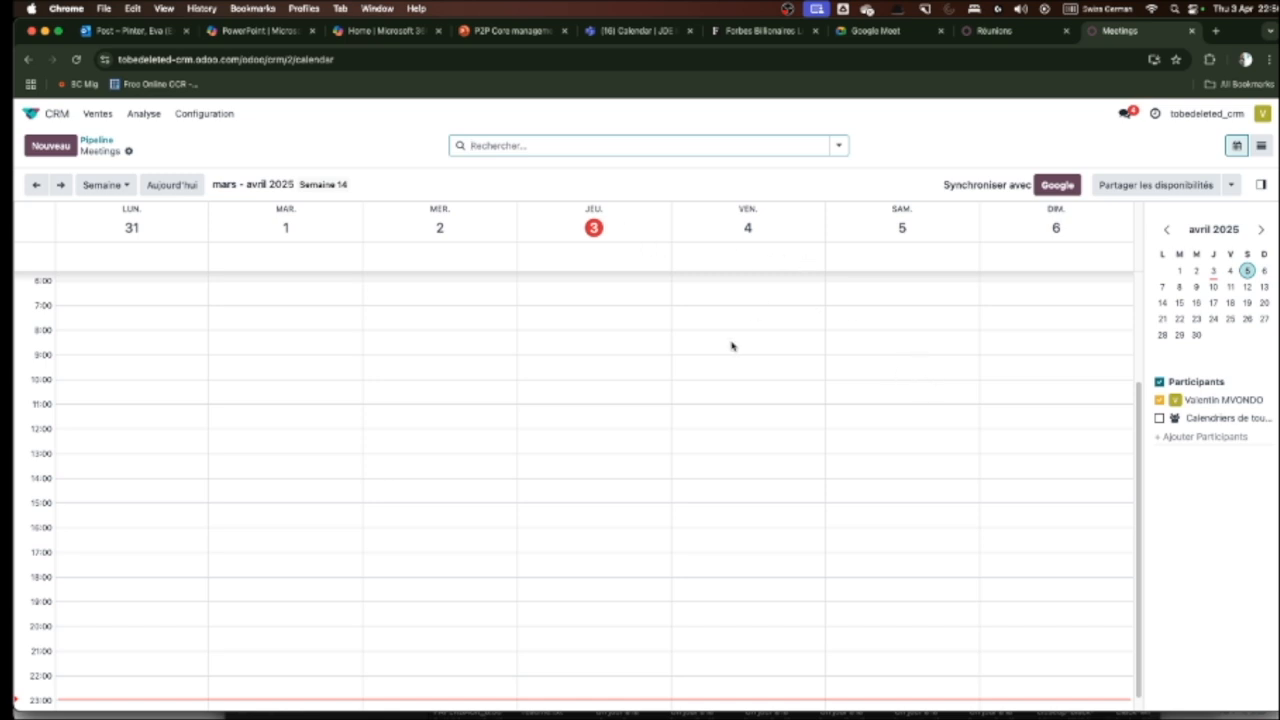
left_click_drag(734, 342, 741, 369)
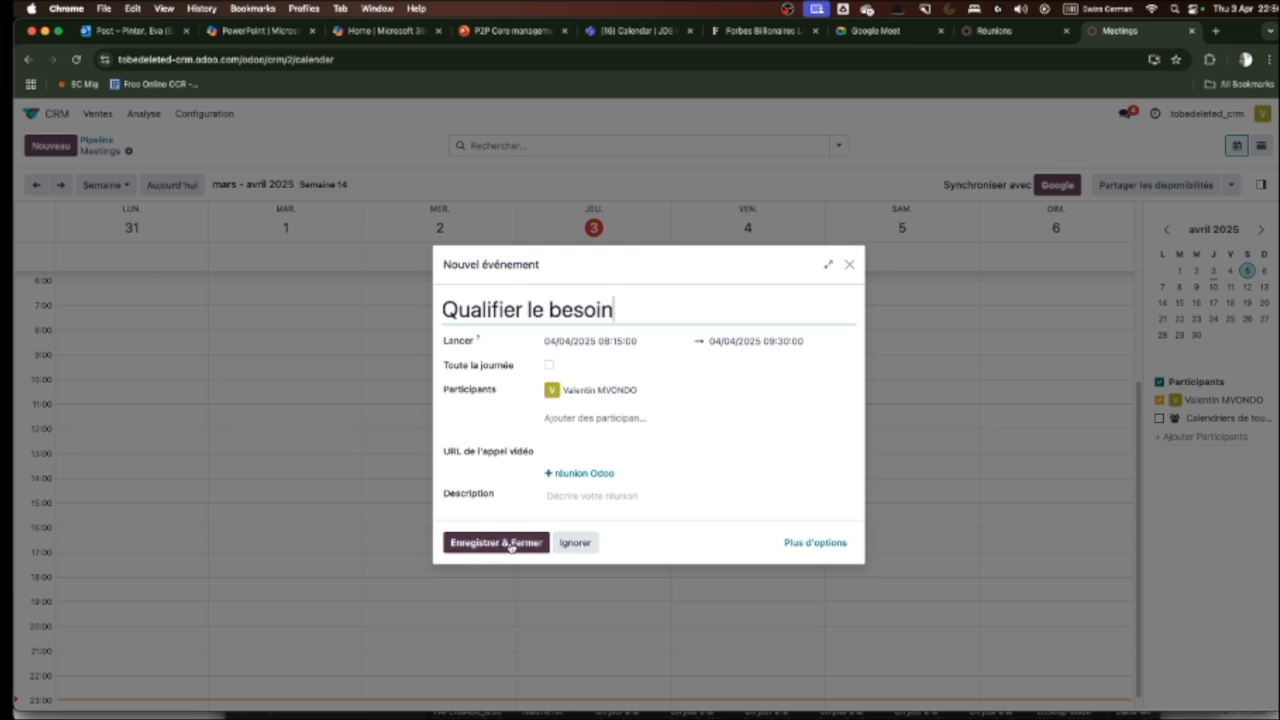
left_click(512, 545)
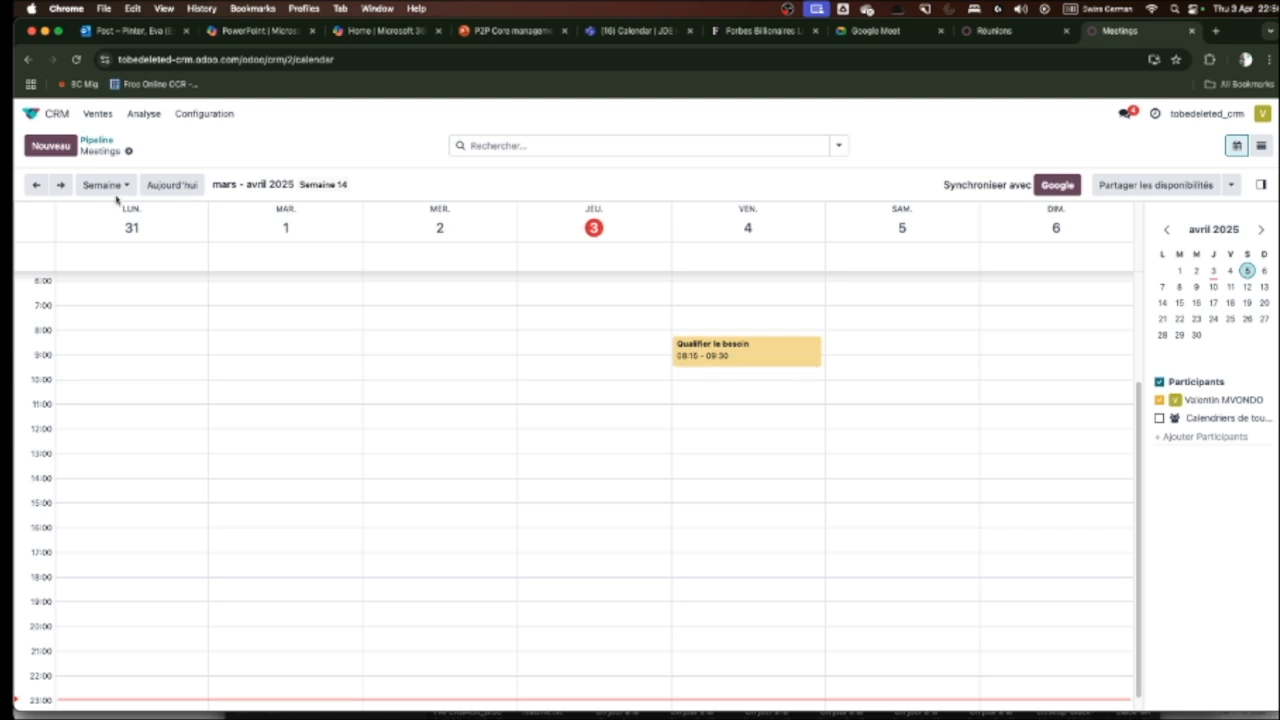
left_click(97, 140)
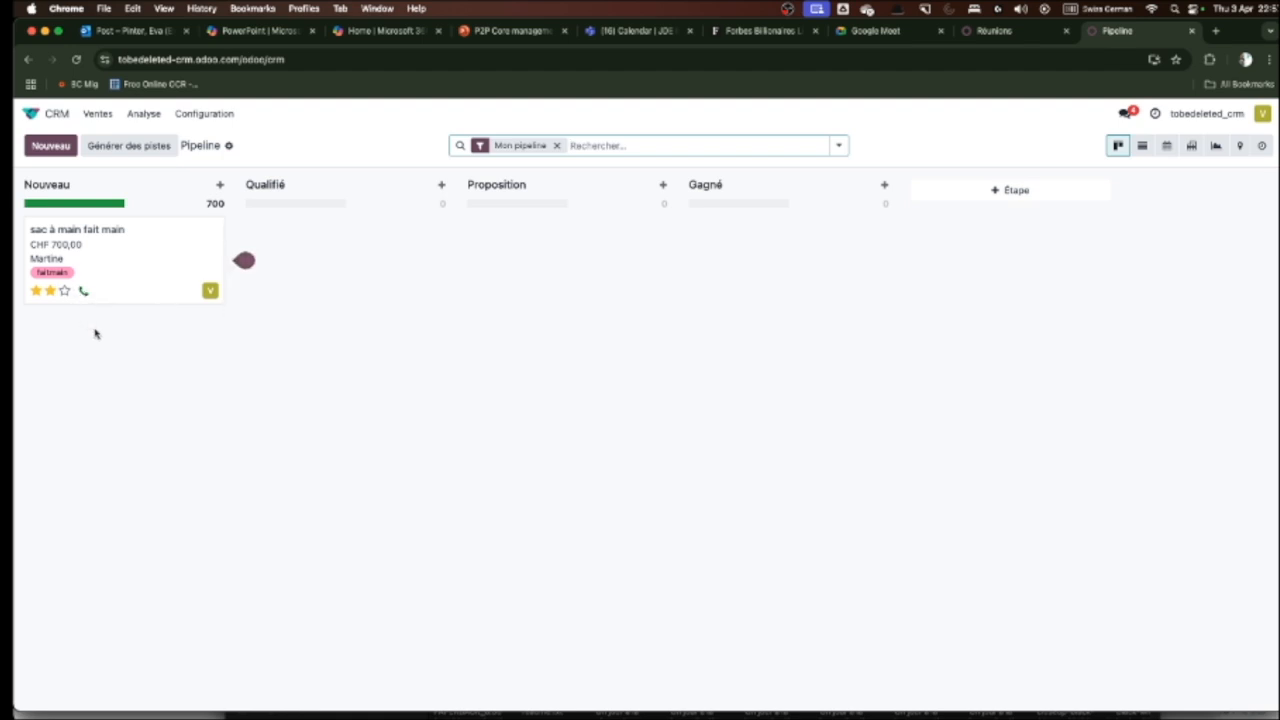
- Mark the opportunity's call as done with the feedback "Elle est très intéressée. Faire un rendez-vous pour le choix des matériau" and start planning a follow-up
left_click(157, 242)
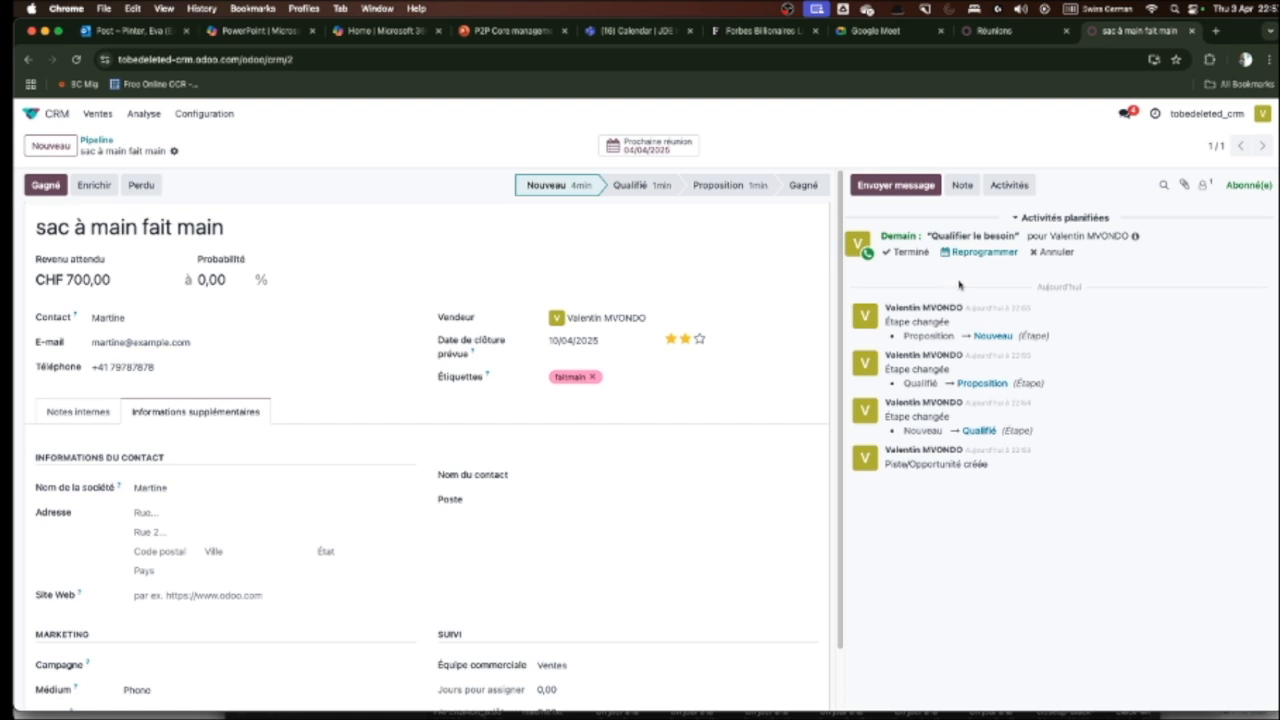
left_click(891, 254)
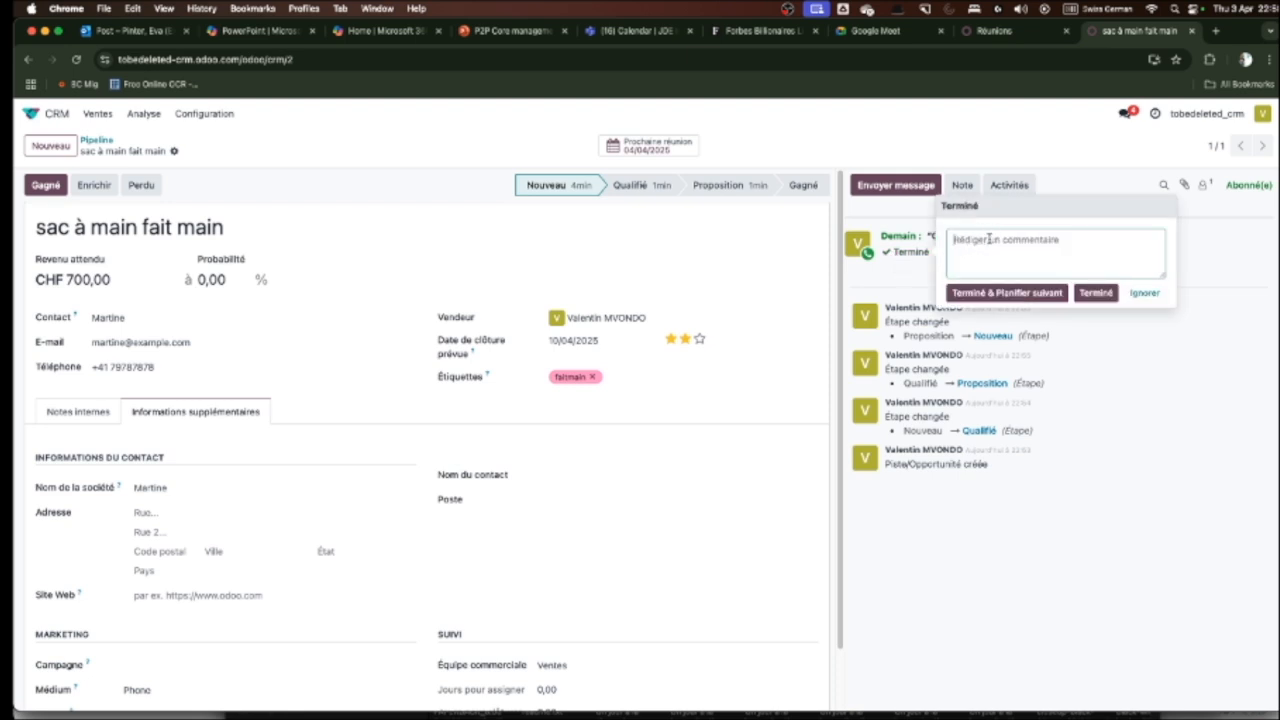
type("E")
type("lle est très intéressée. Faire un rendez-vous pour")
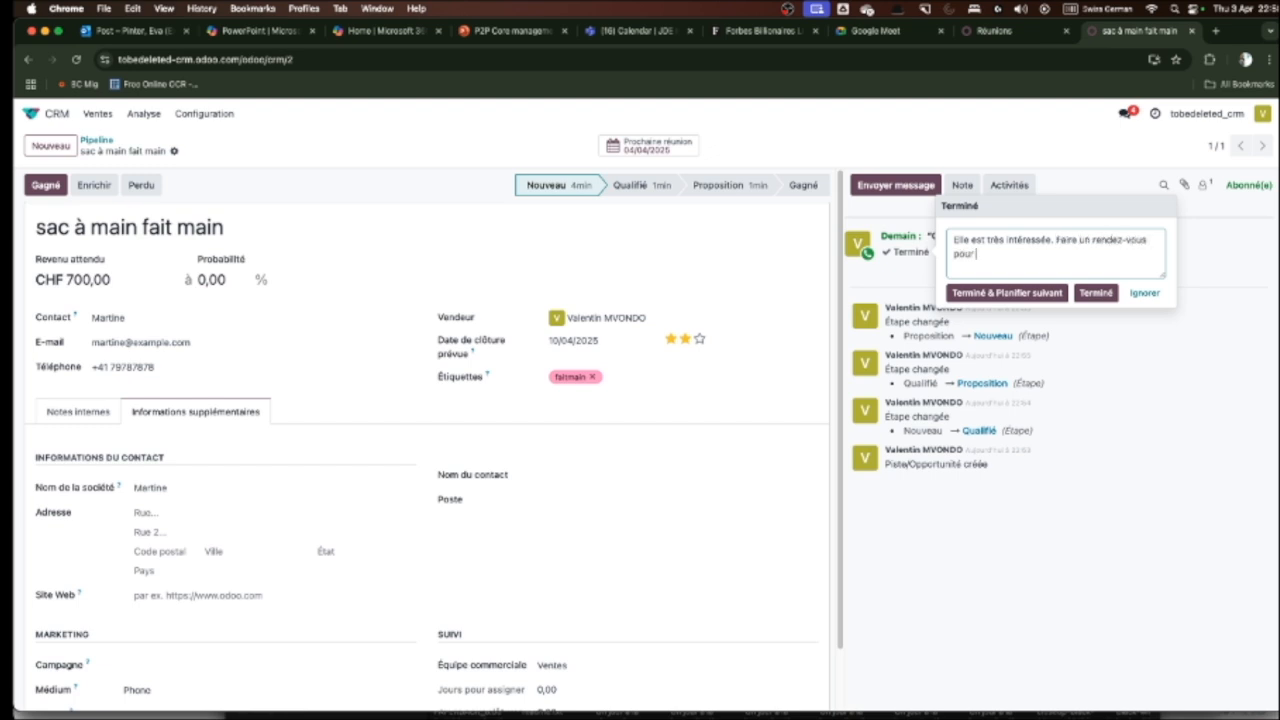
type(" le choix des matériau")
left_click_drag(1068, 234, 1070, 251)
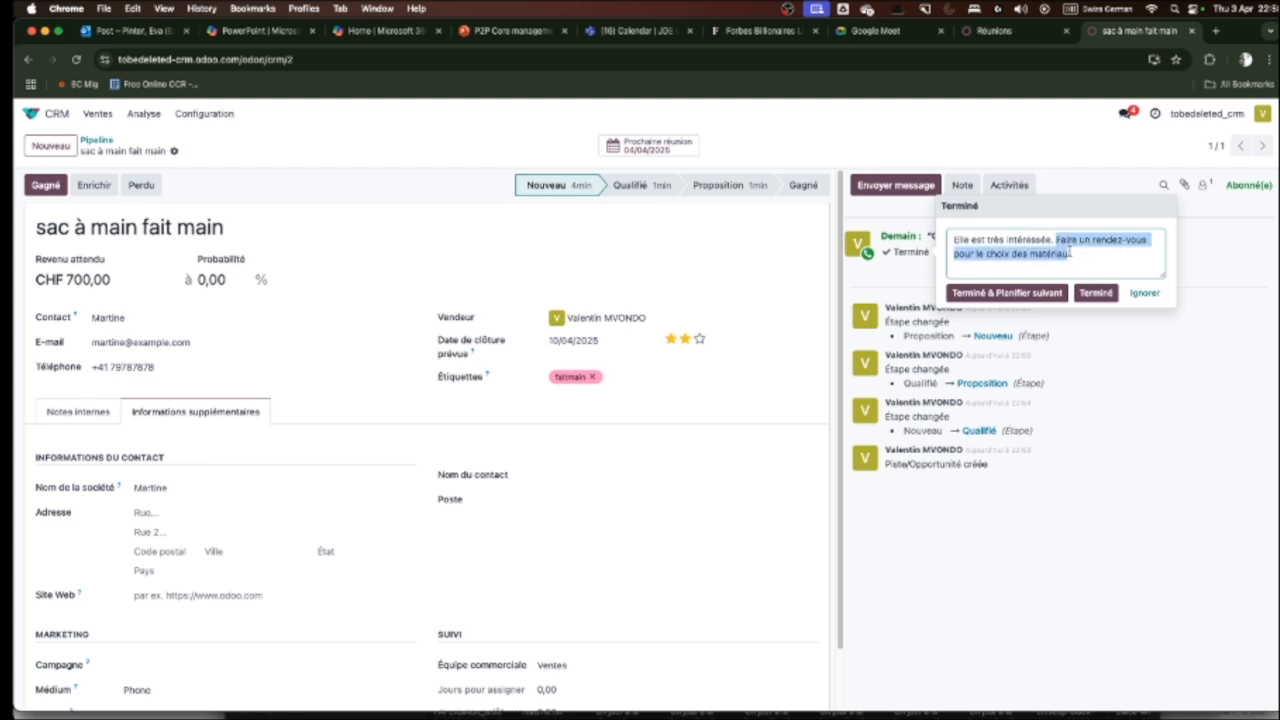
left_click(1083, 265)
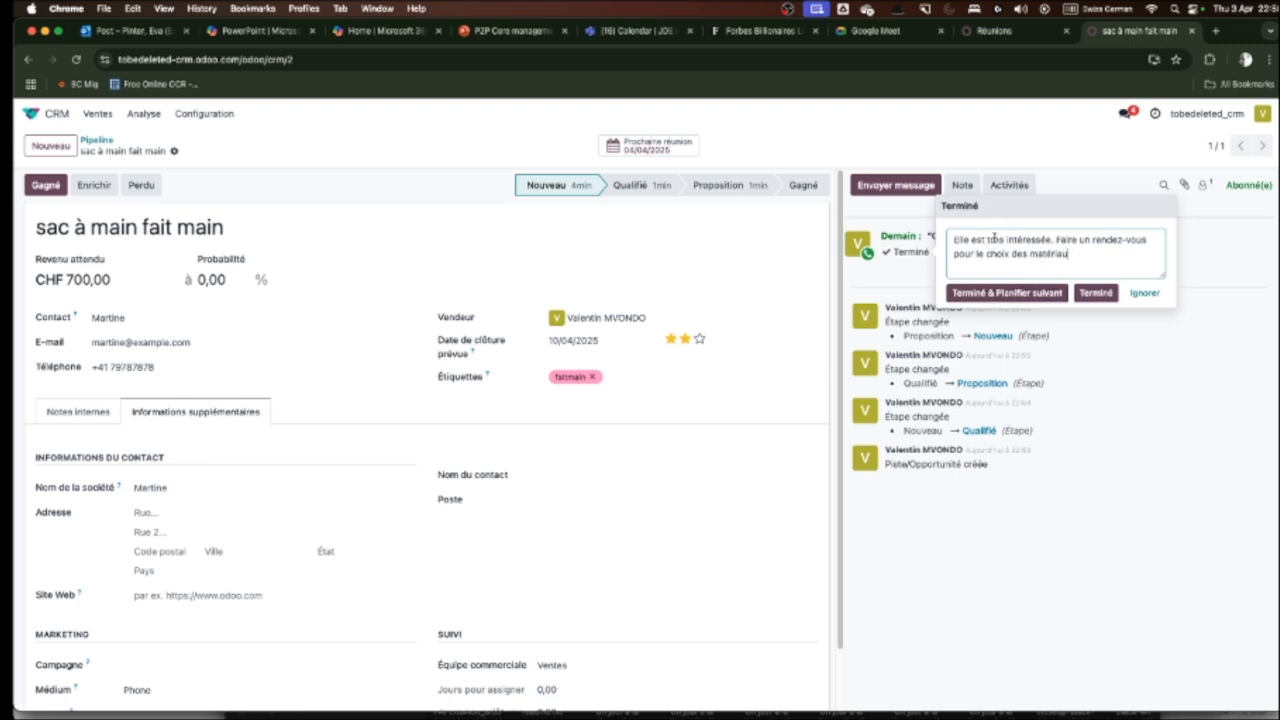
left_click(1007, 293)
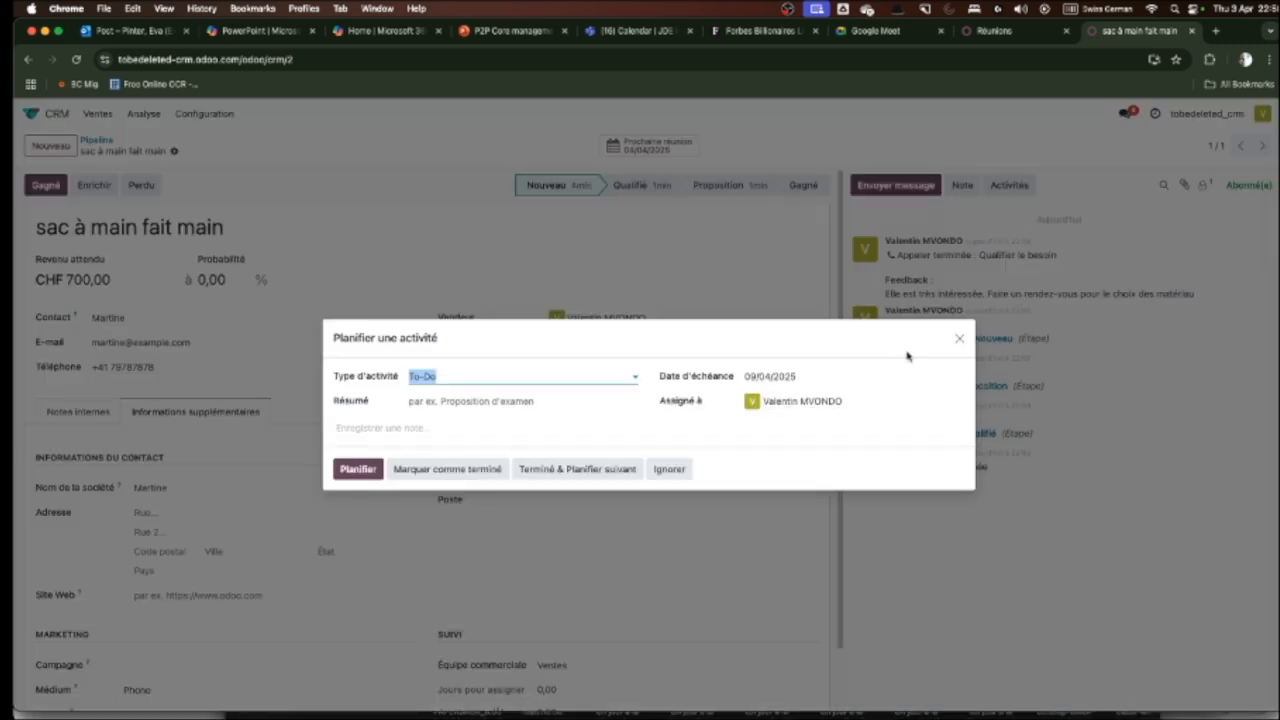
- Make the follow-up activity a Réunion and open the calendar for it
left_click(458, 377)
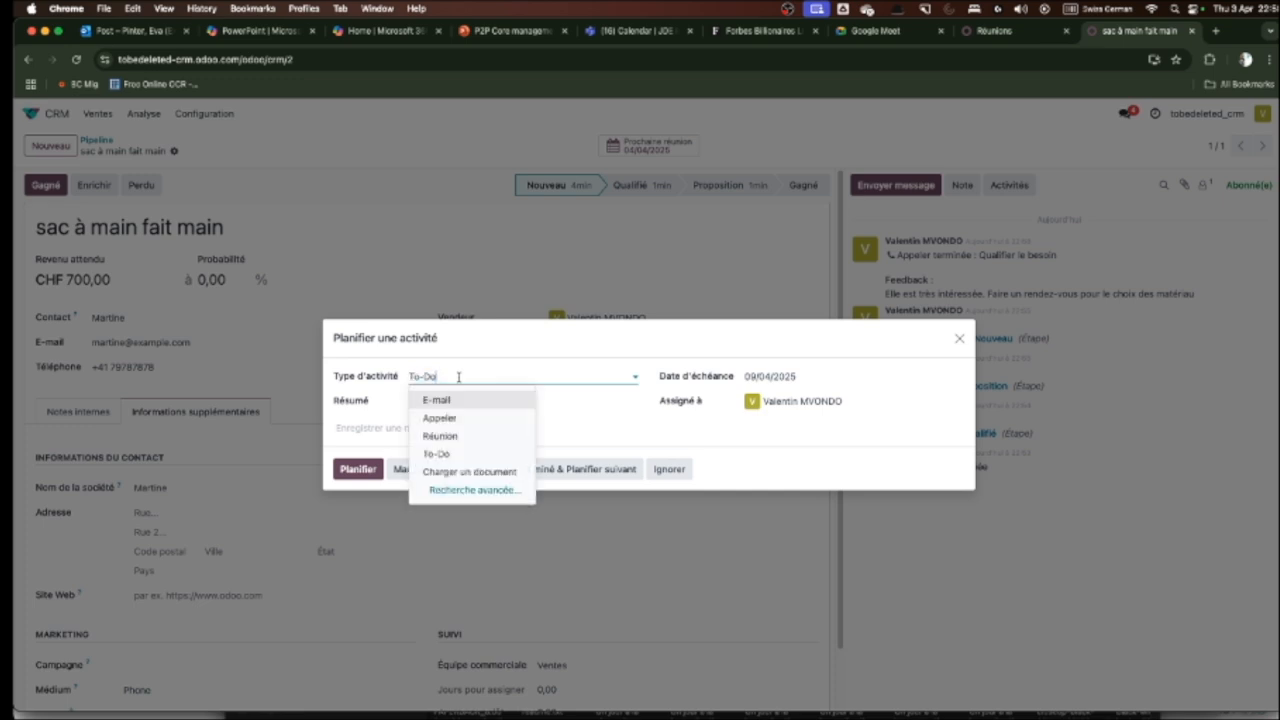
left_click(445, 437)
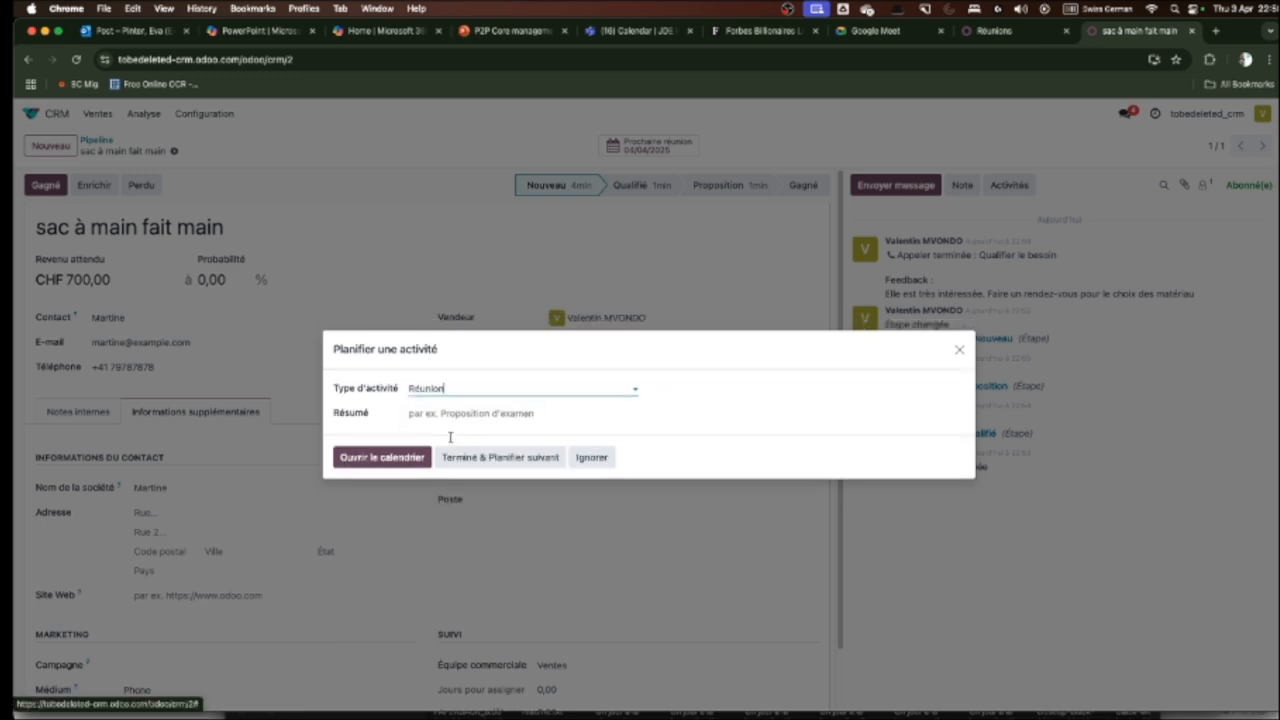
left_click(396, 460)
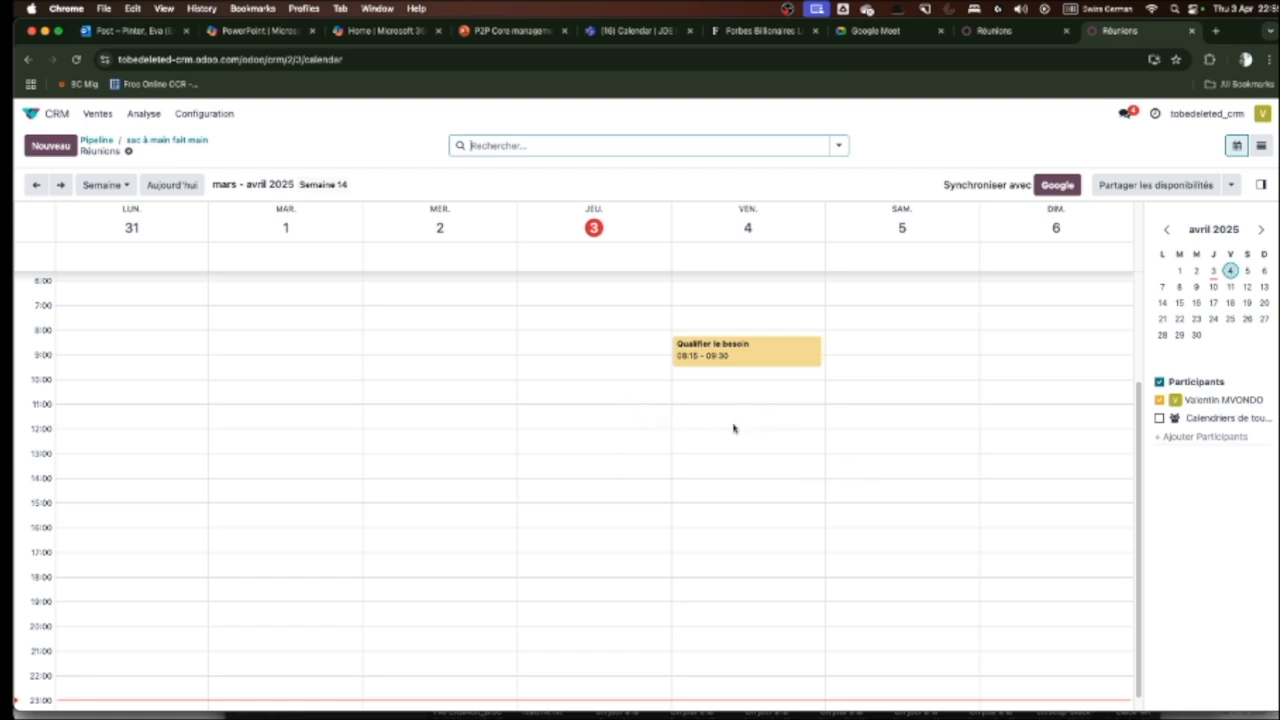
- Offer availability slots on April 4 (11:30–14:00), April 5 (8:30–10:45) and April 6 (11:15–13:45), and copy the booking link
left_click(1153, 186)
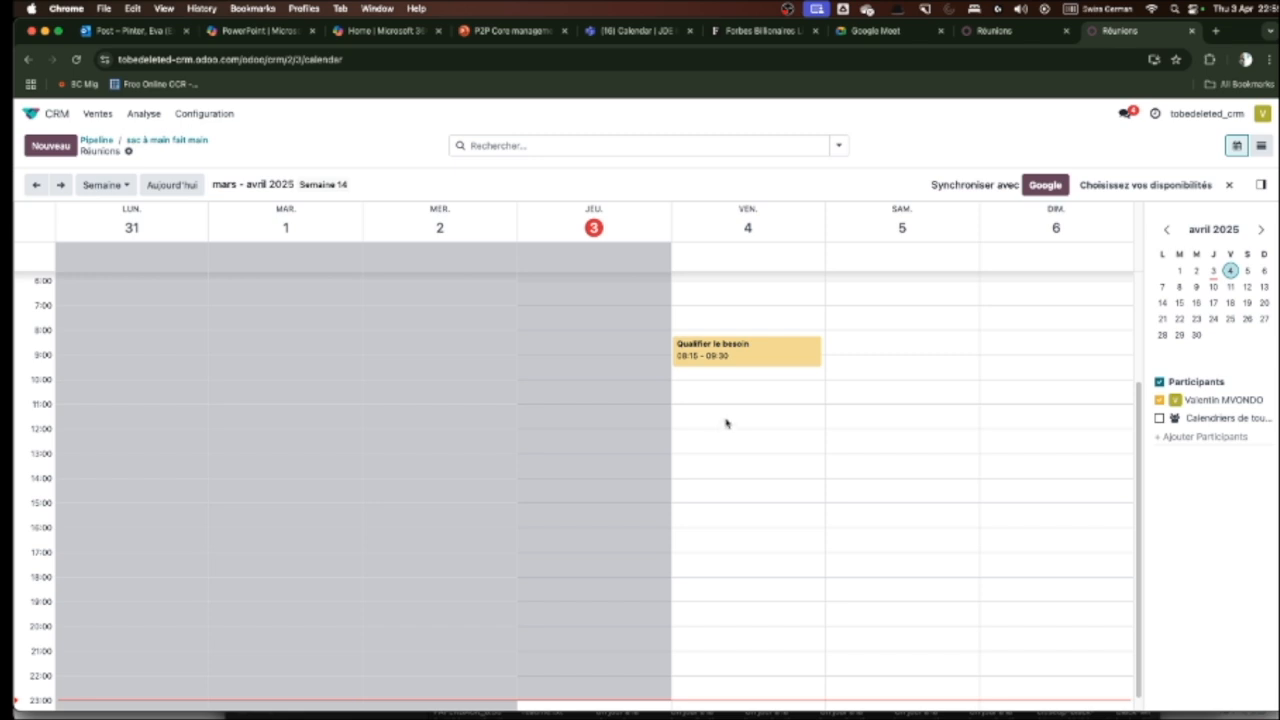
left_click_drag(726, 420, 726, 478)
left_click_drag(914, 350, 924, 401)
left_click_drag(1022, 416, 1035, 470)
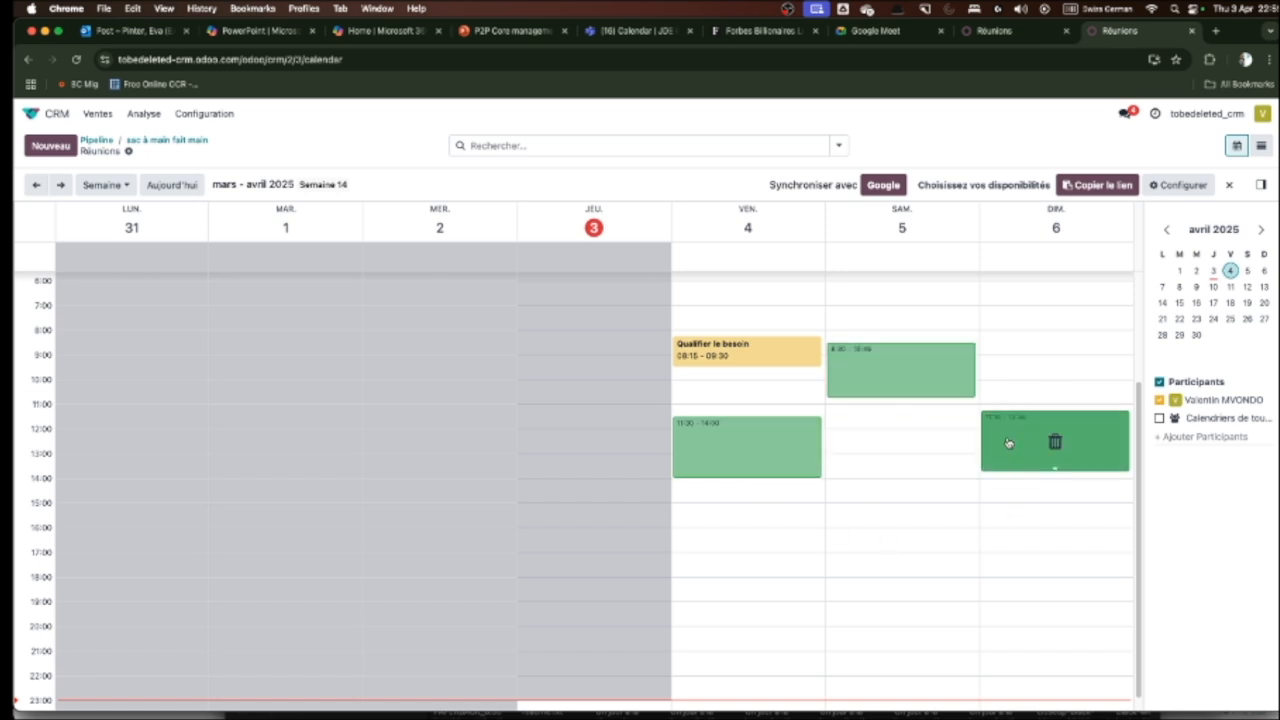
left_click(1097, 192)
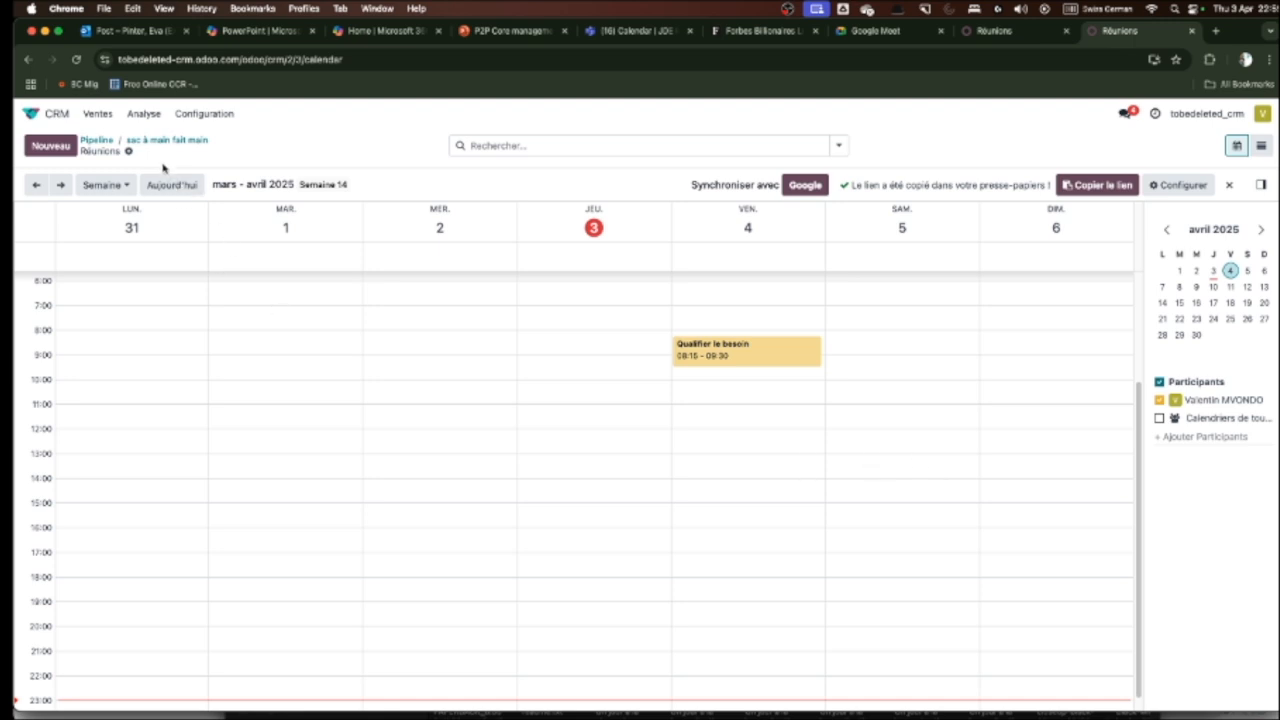
- From the opportunity, send the contact "Bjr, Veuillez choisir le moment qui vous convient pour le choix des matériaux" with the copied booking link
left_click(172, 141)
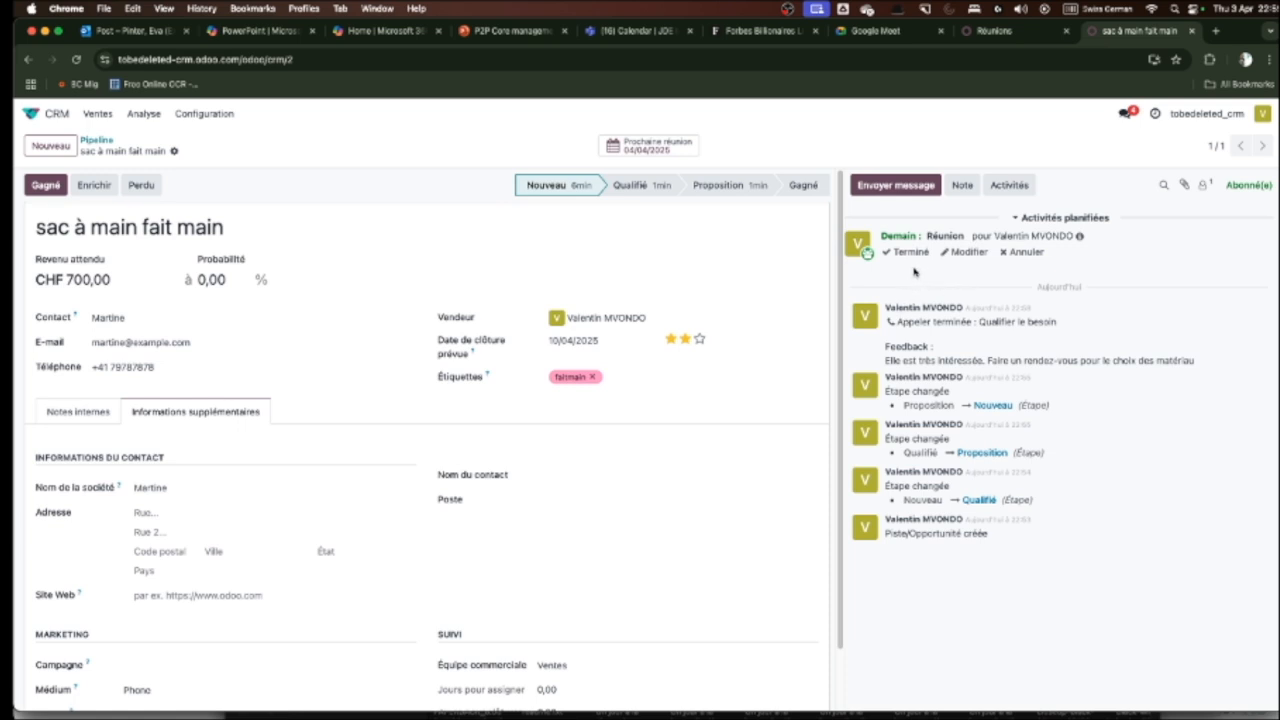
left_click(917, 186)
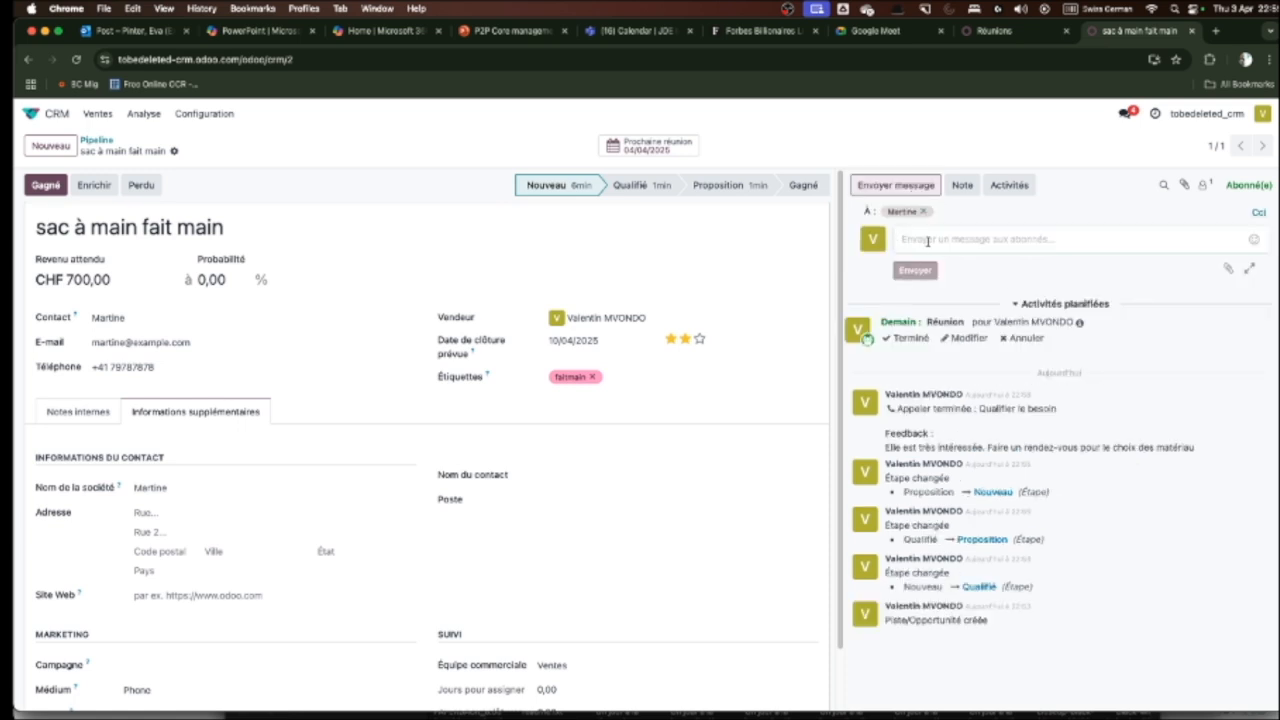
type("B")
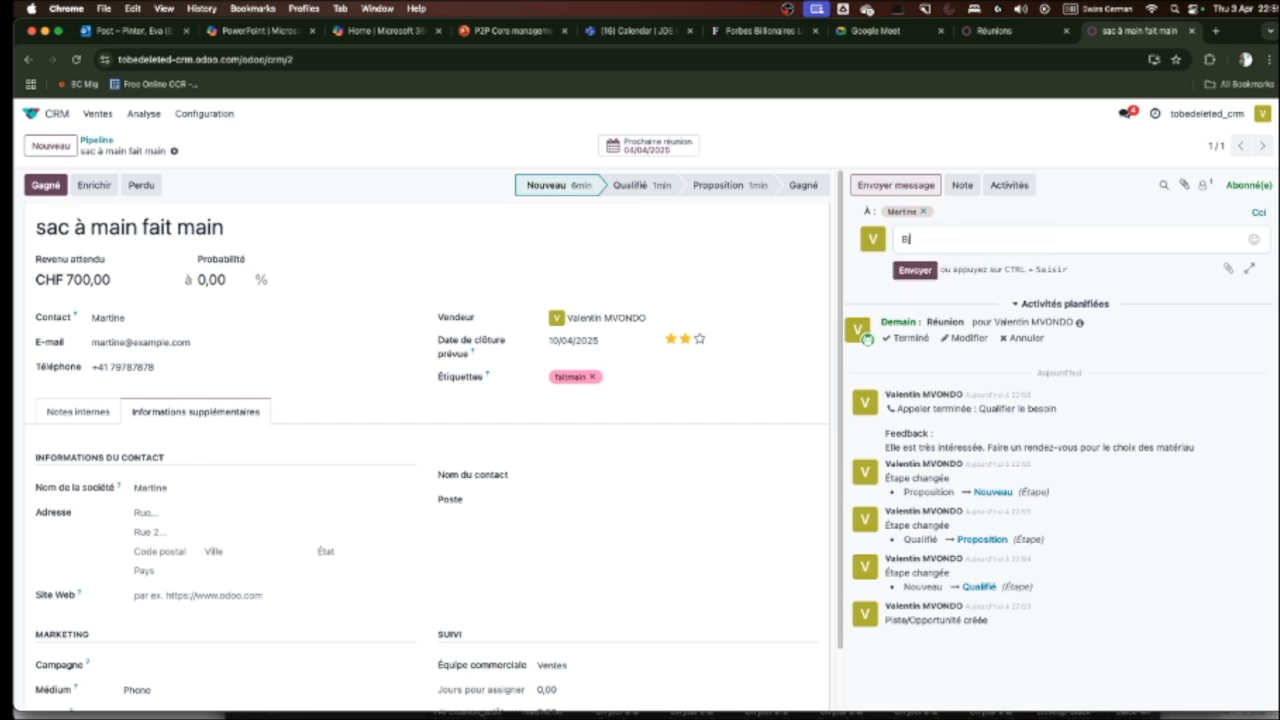
type("jr,")
key("Return")
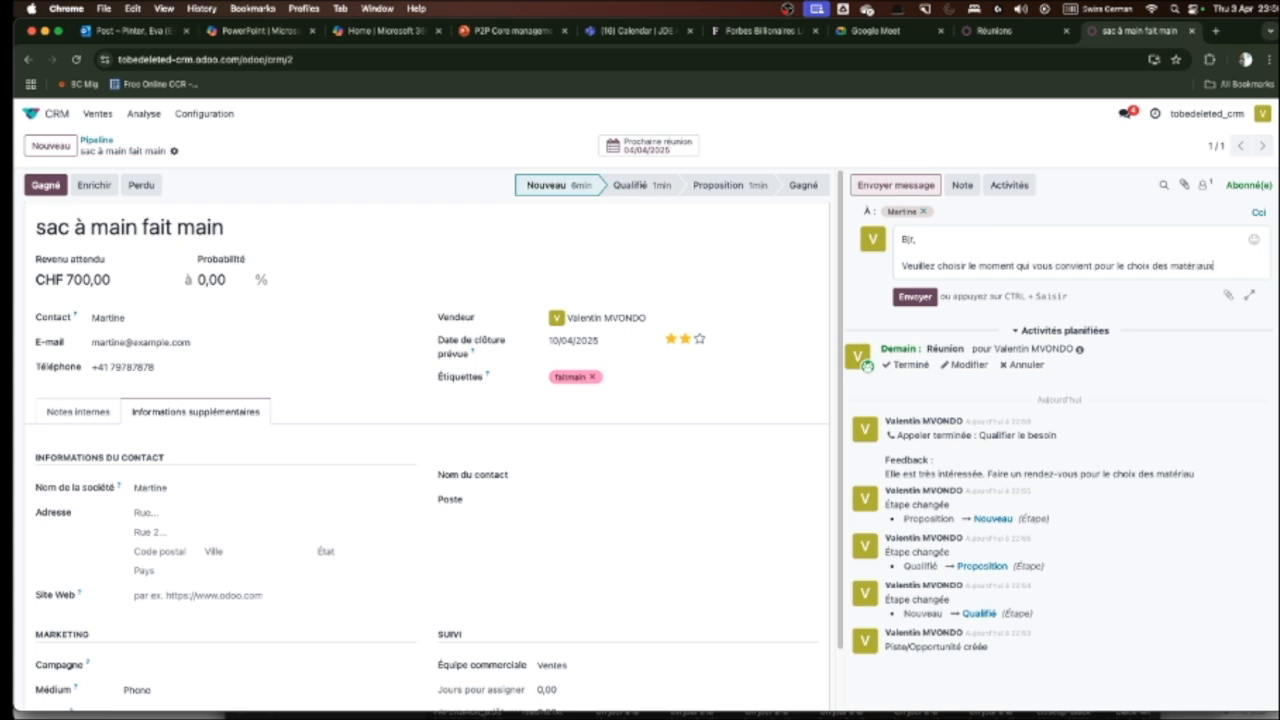
key("Return")
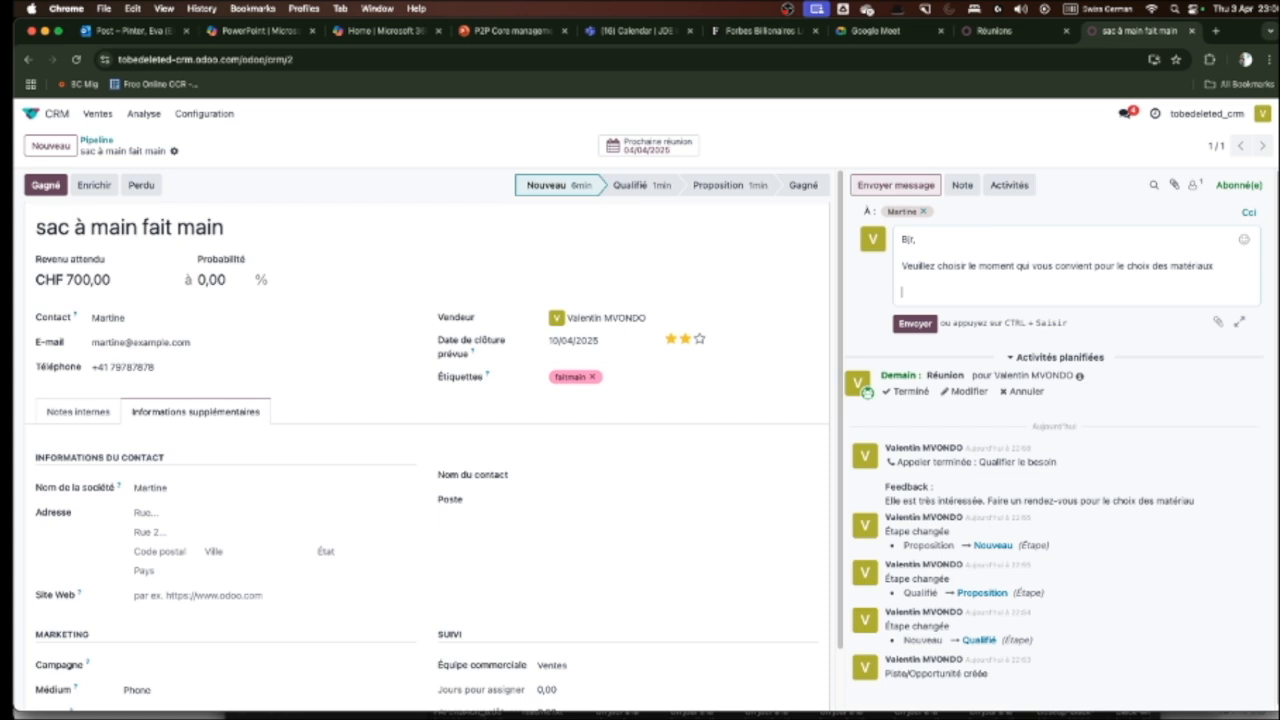
type("https://tobedeleted-crm.odoo.com/book/87a80754")
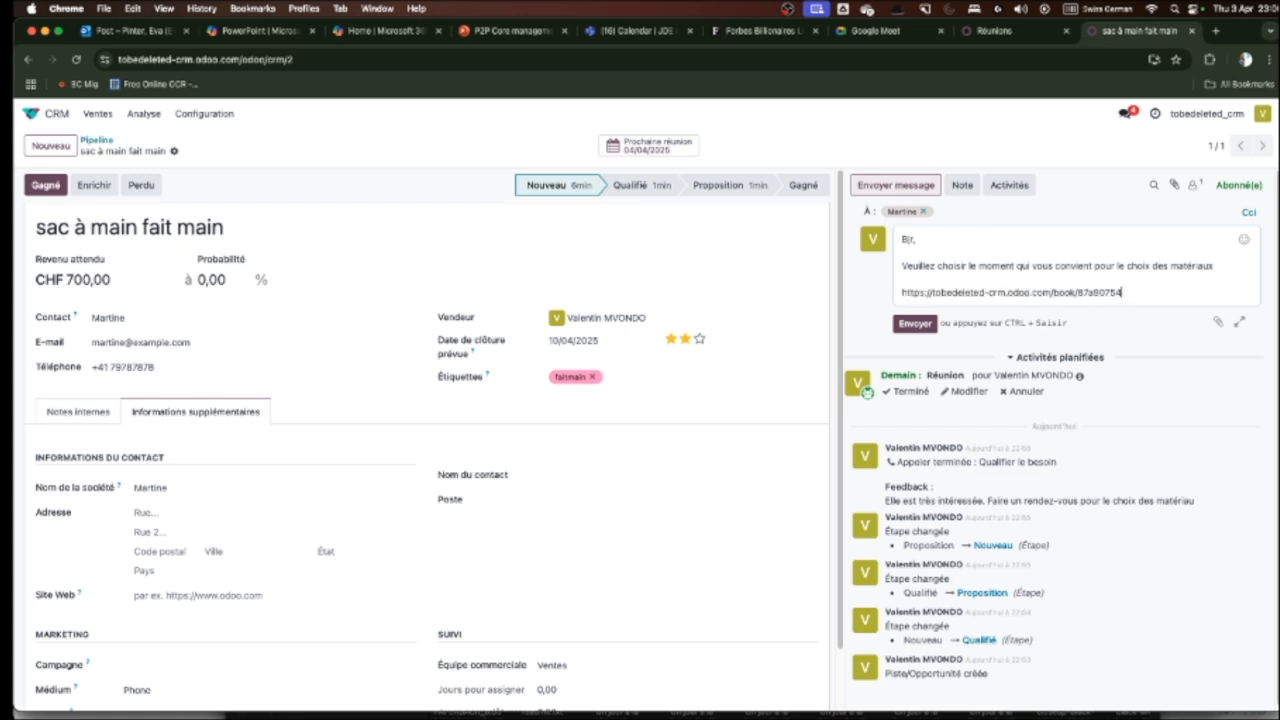
left_click(916, 325)
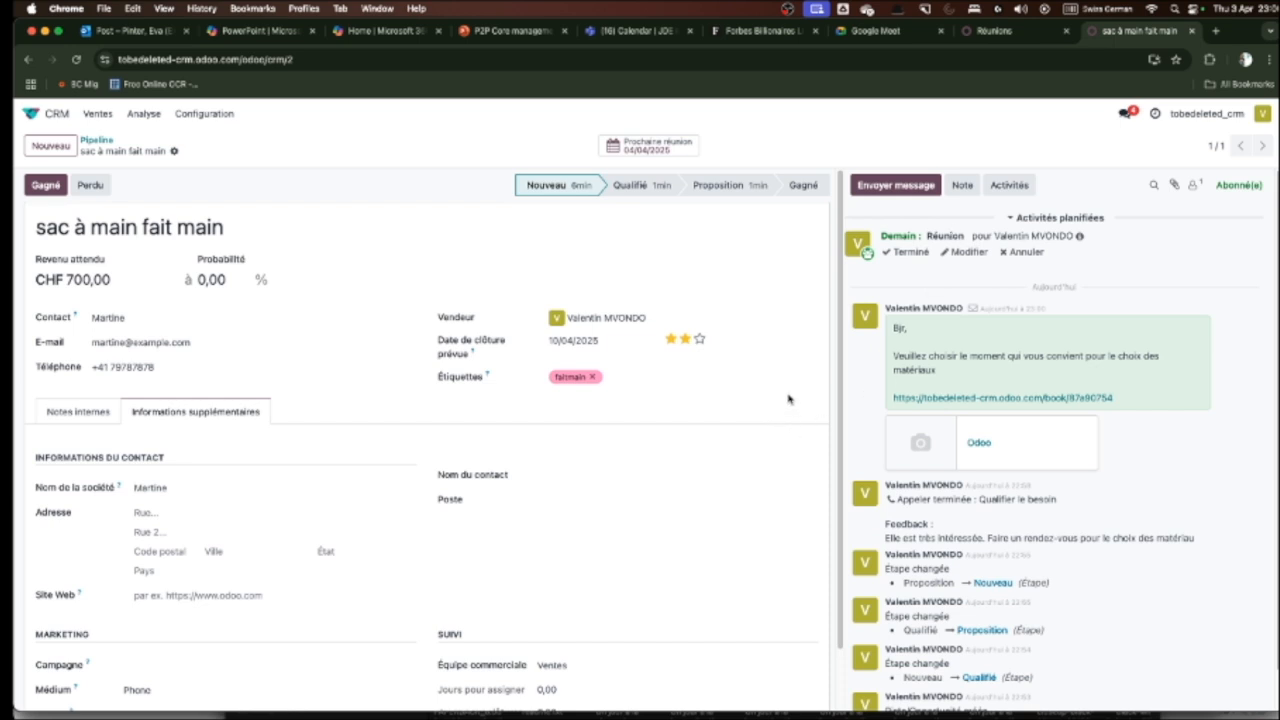
- Open the booking link from the sent message and check the time slots offered on April 4, 5 and 6
left_click(985, 398)
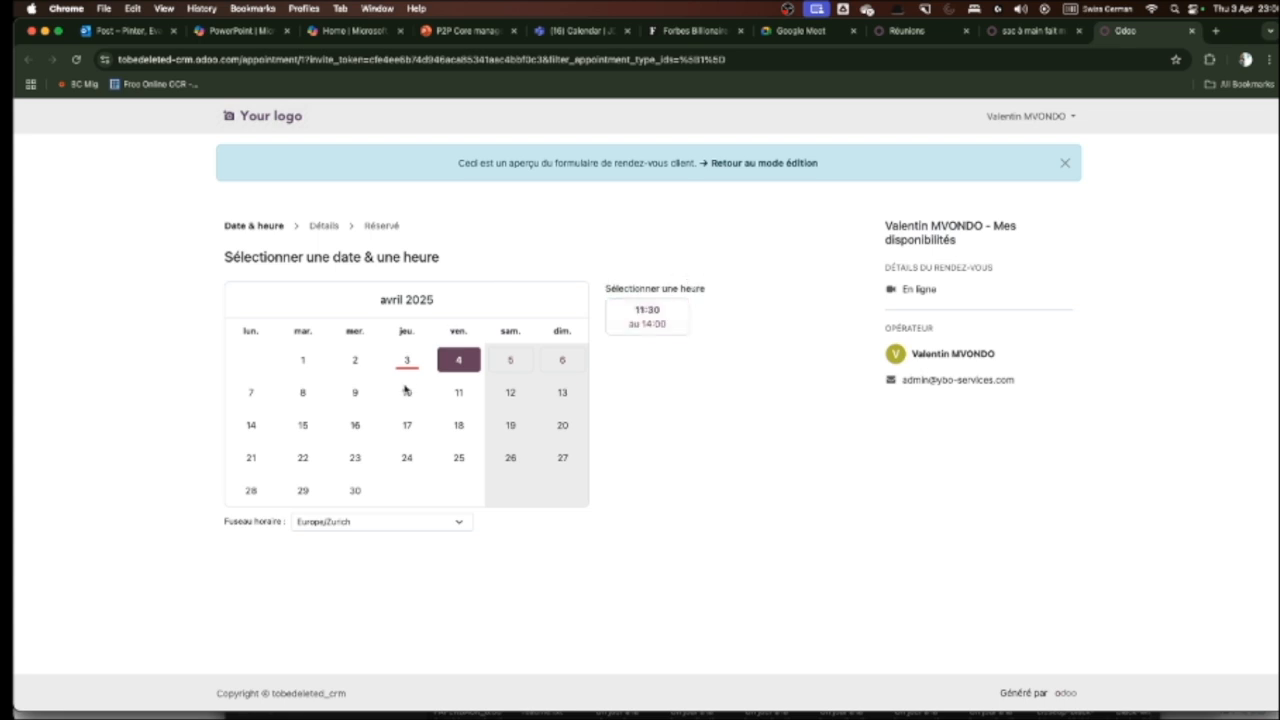
left_click(512, 361)
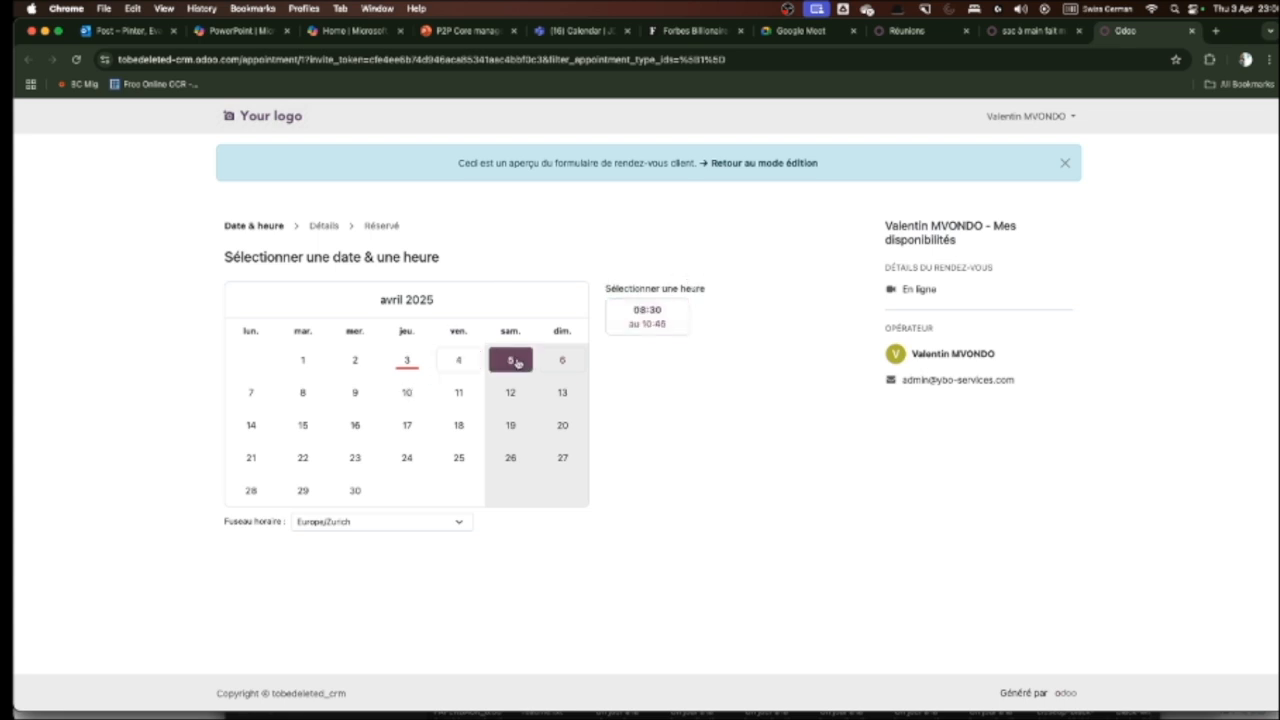
left_click(545, 365)
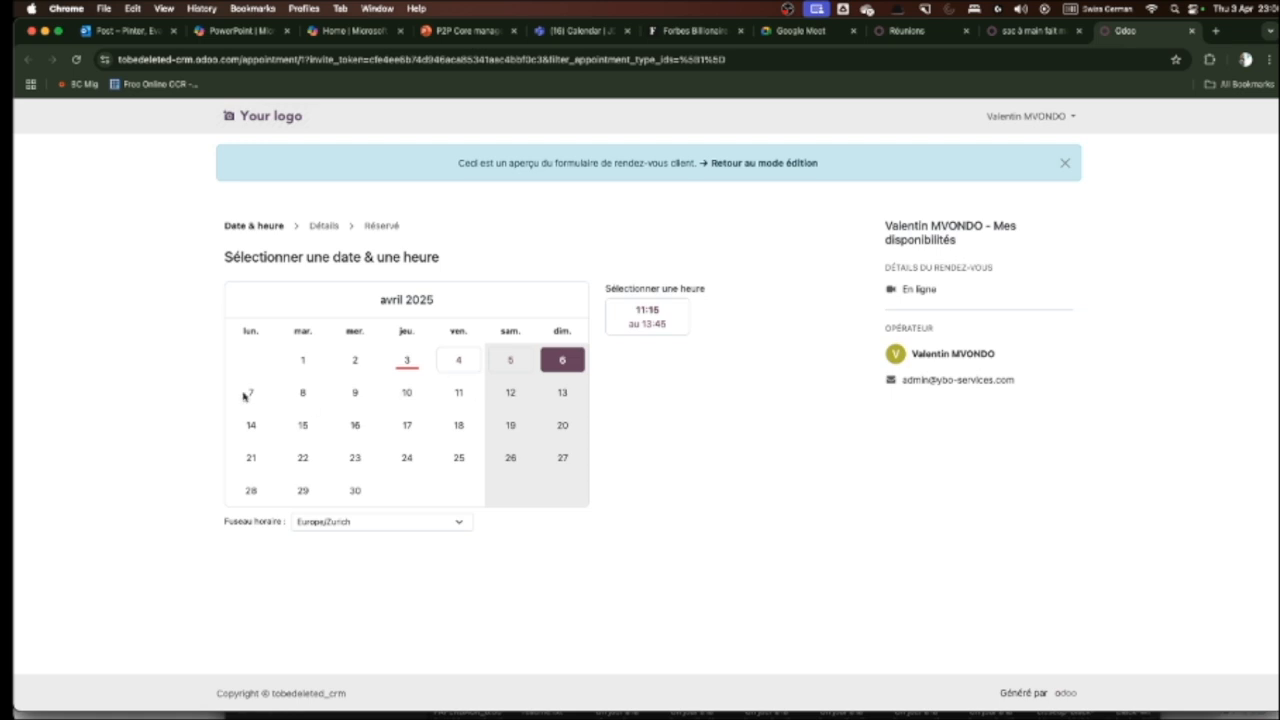
left_click_drag(245, 396, 428, 403)
left_click(468, 367)
left_click(518, 367)
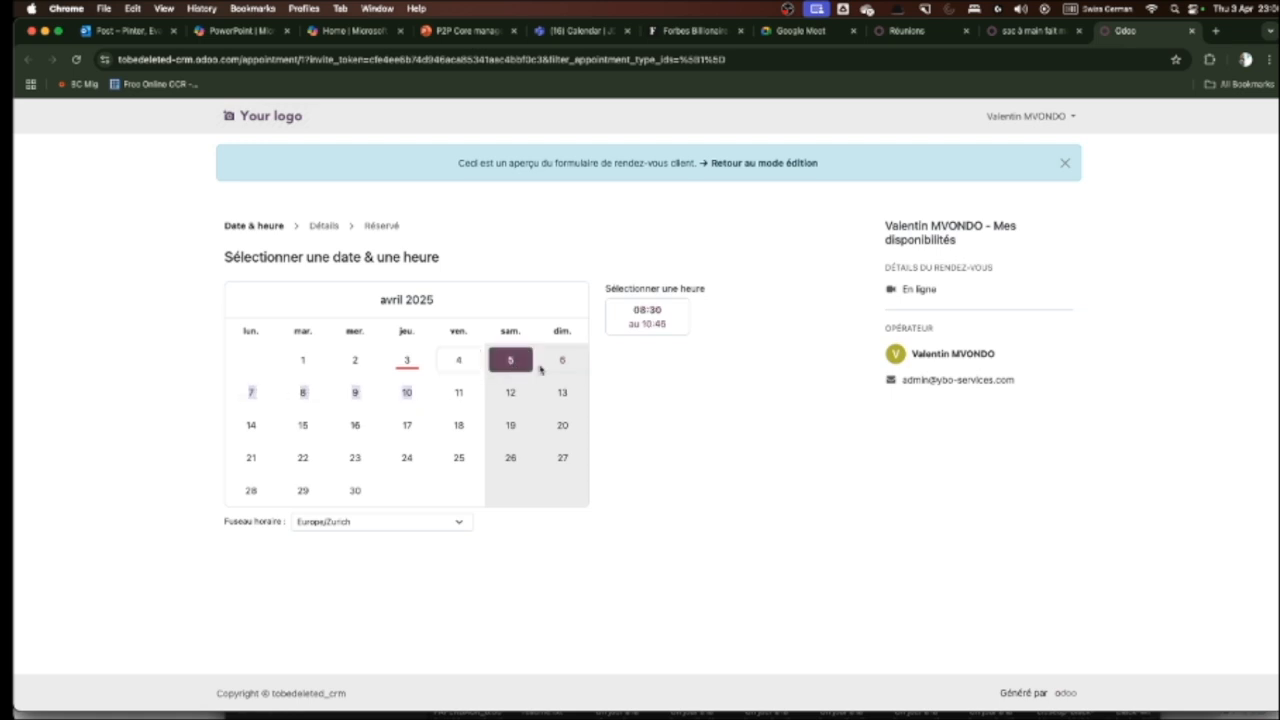
- Recheck the offered dates, preview the booking details form for the April 5 slot at 08:30–10:45, and close the booking page
left_click(568, 367)
left_click(471, 366)
left_click(519, 367)
left_click(568, 368)
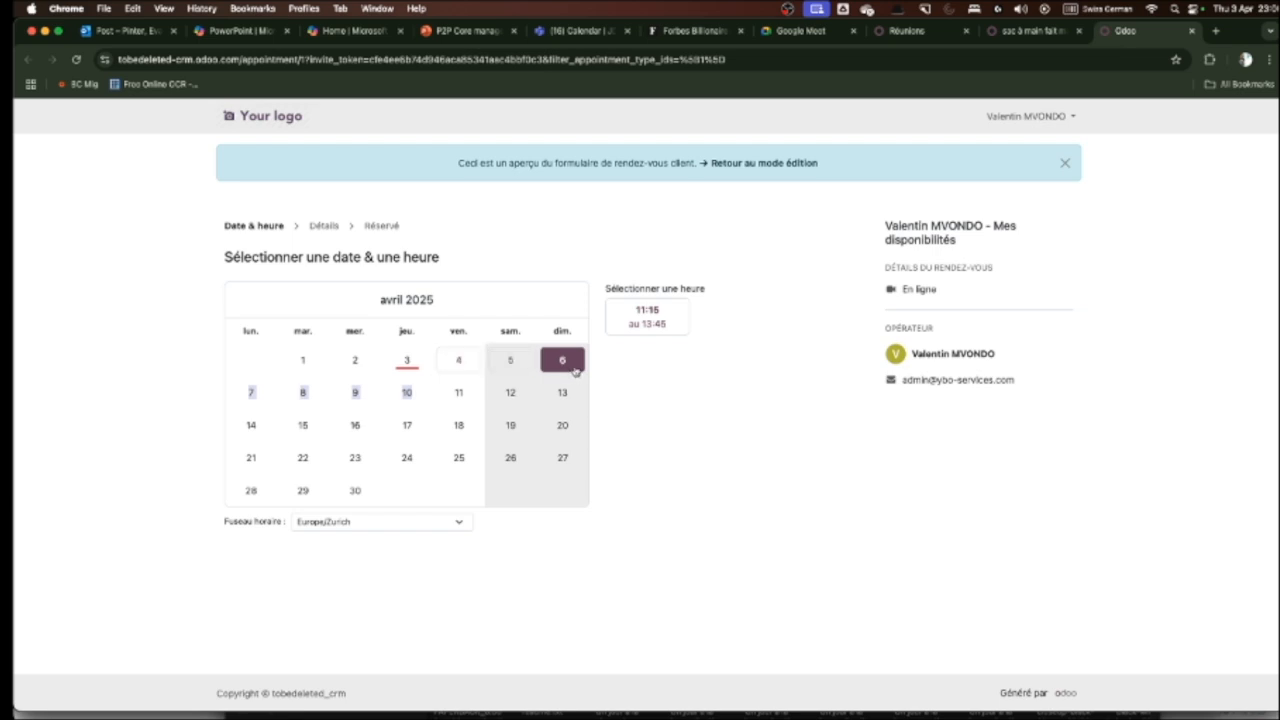
left_click(514, 362)
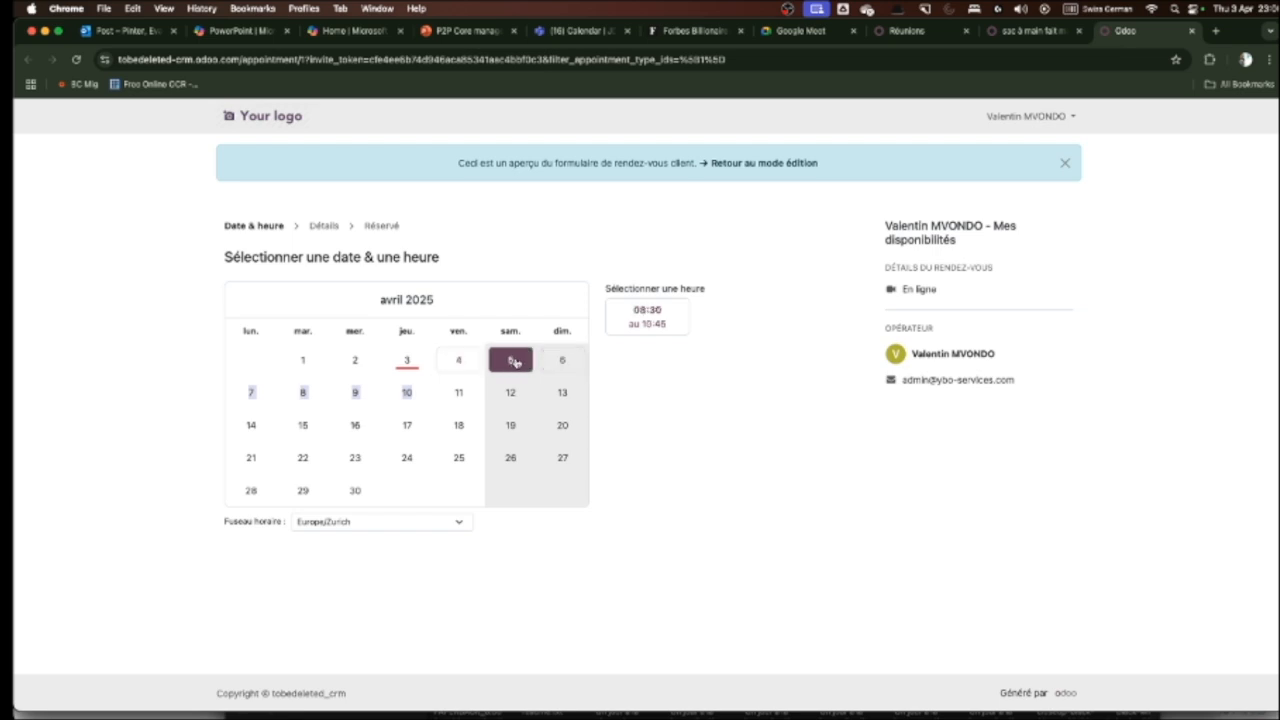
left_click(655, 318)
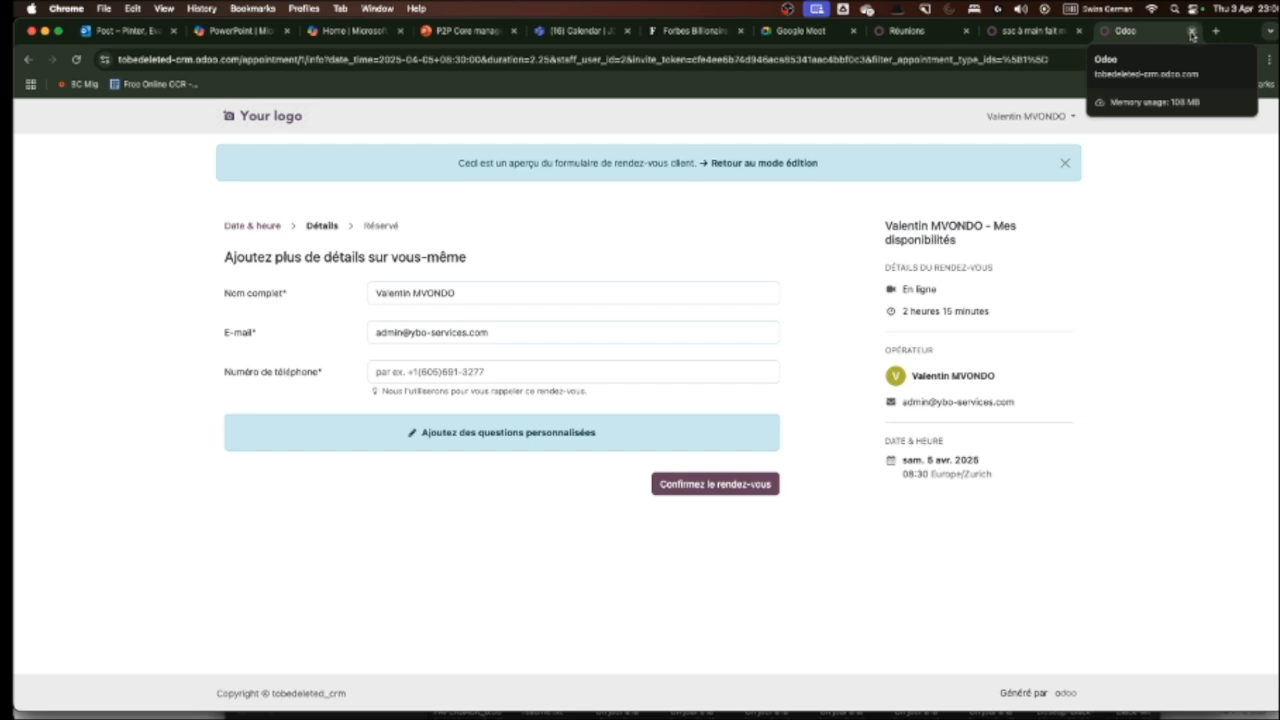
left_click(29, 60)
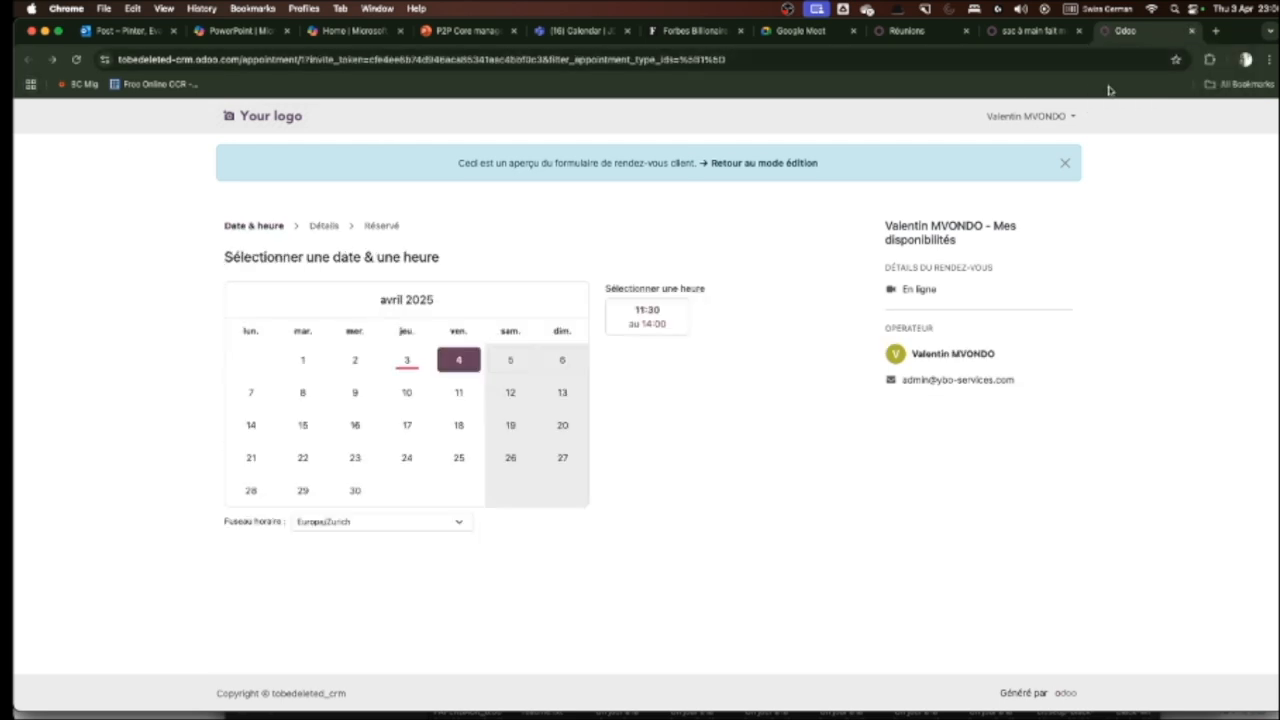
left_click(1191, 31)
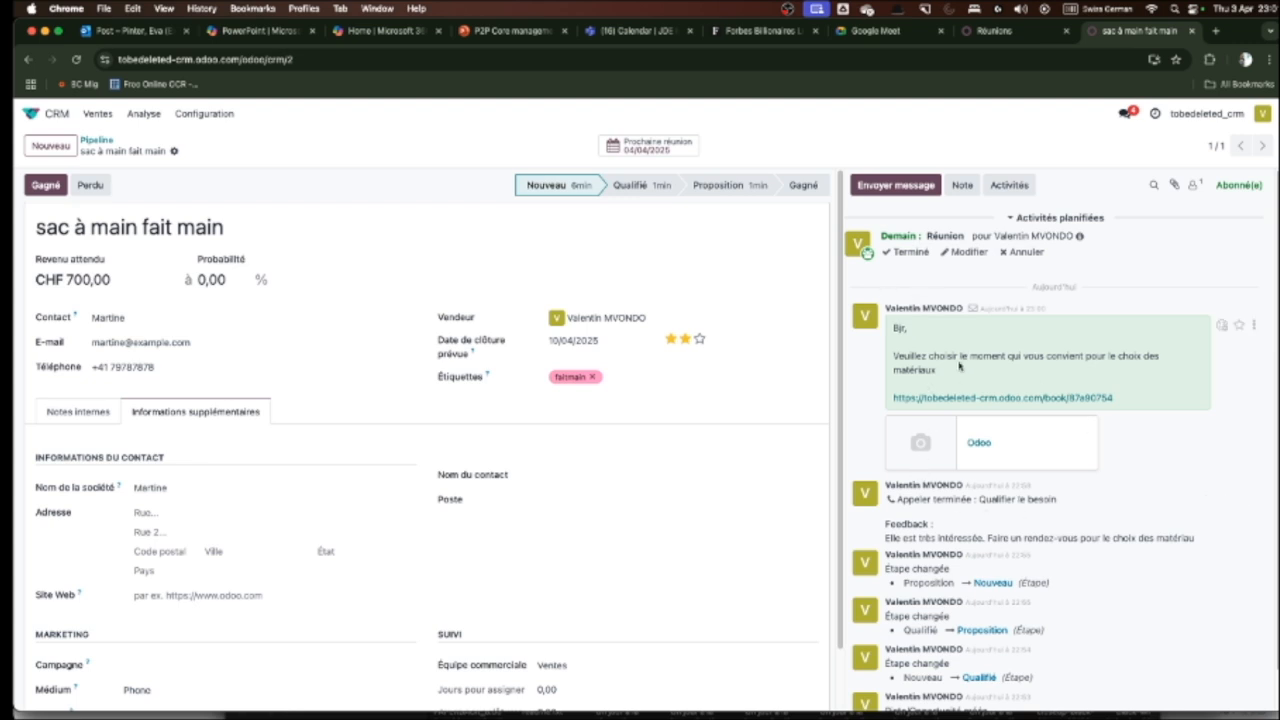
- Schedule the planned Réunion activity in the calendar as "sac à main fait main" on April 4, 11:30–12:30, and return to the opportunity
left_click(966, 252)
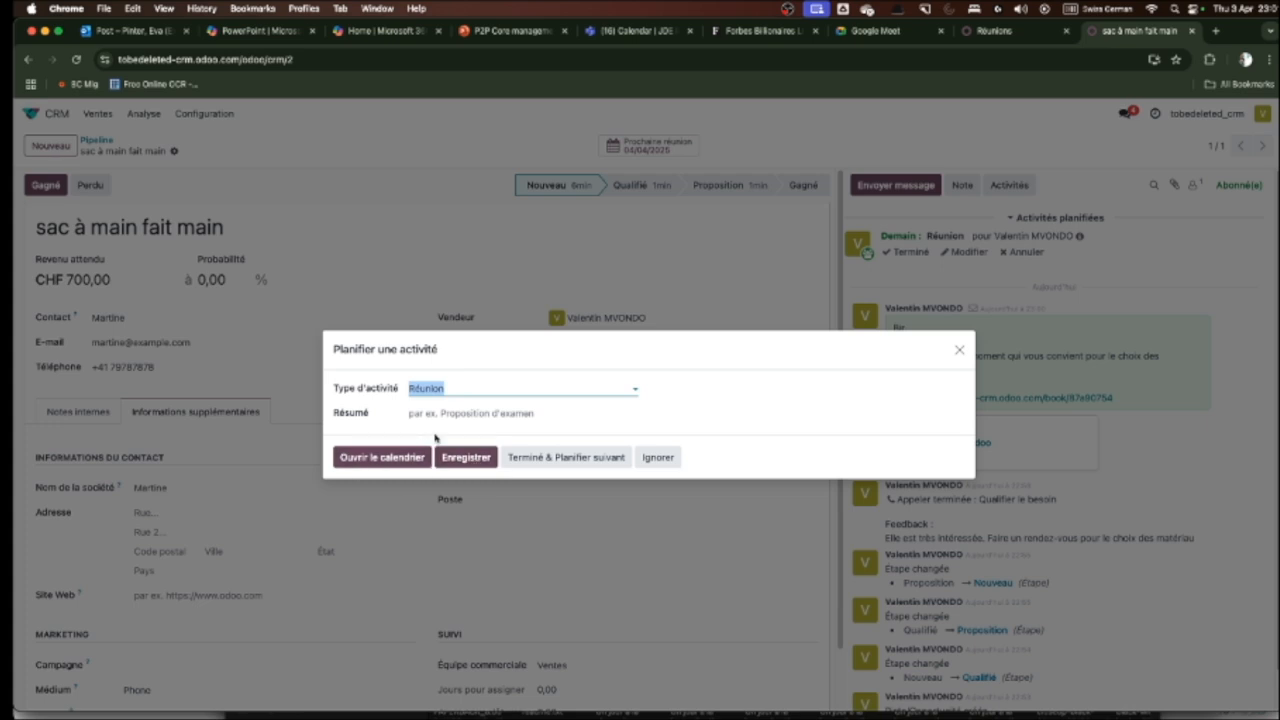
left_click(399, 459)
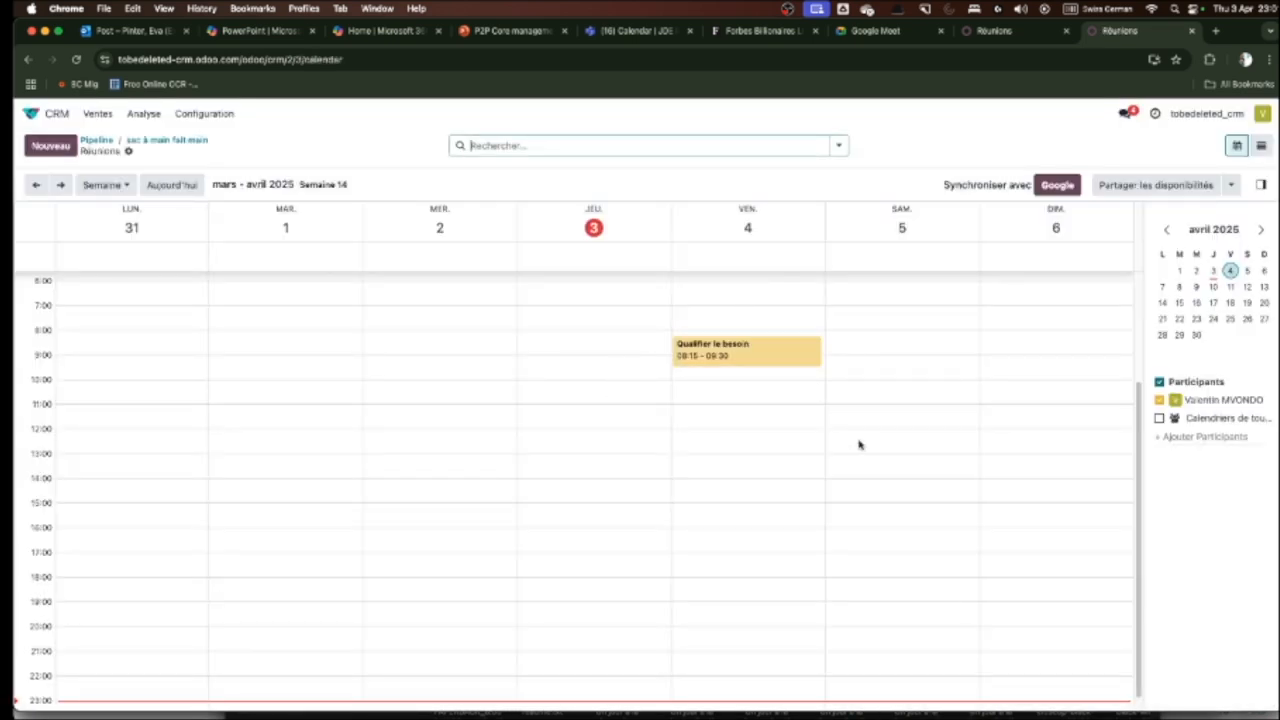
left_click(777, 423)
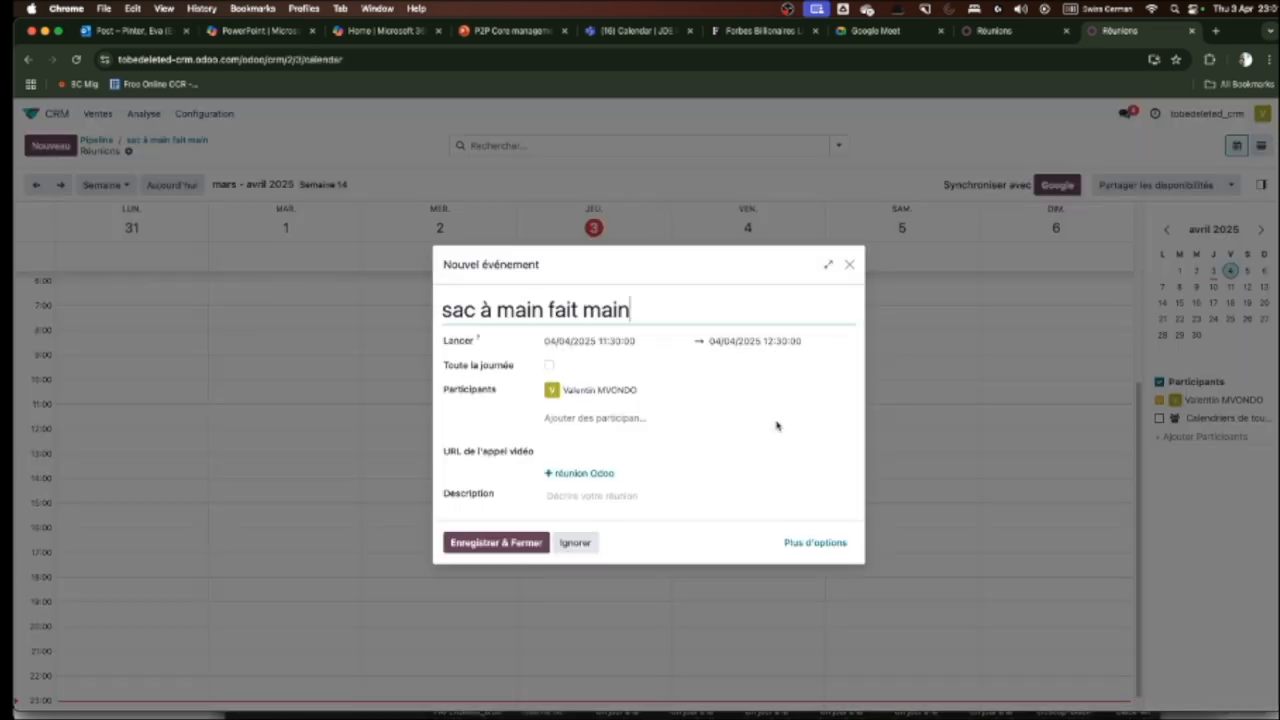
left_click(507, 545)
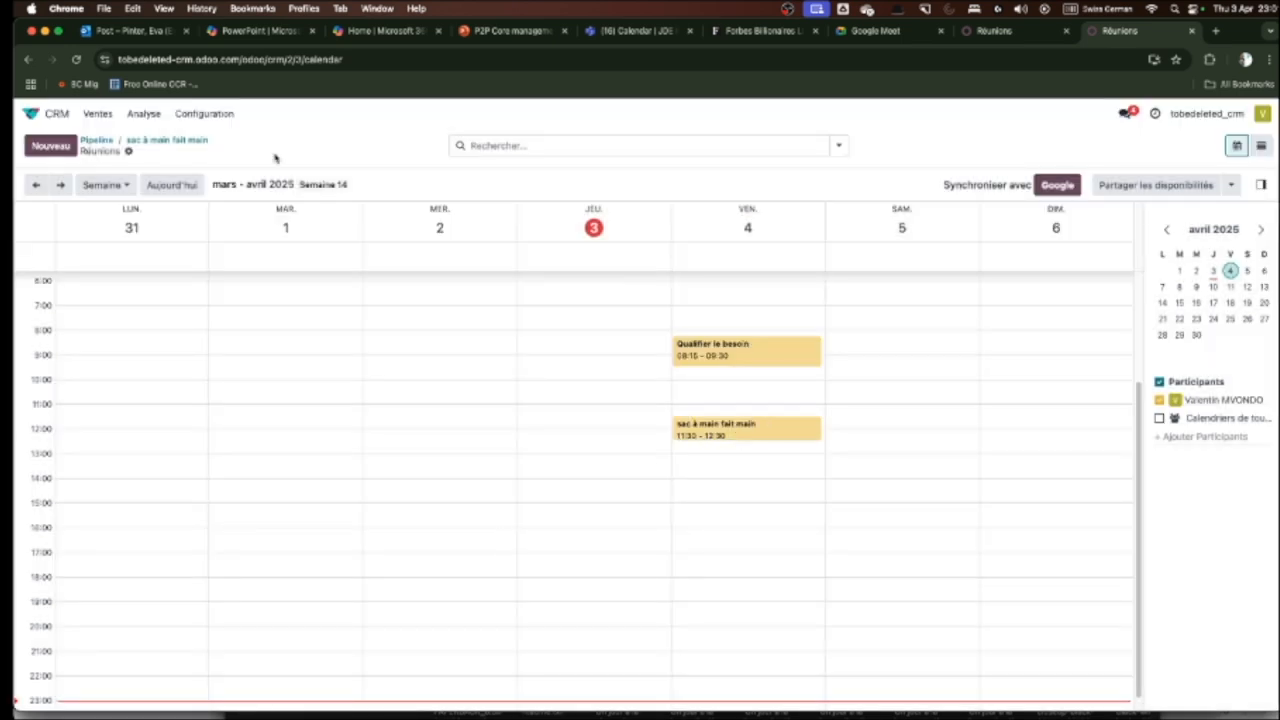
left_click(173, 145)
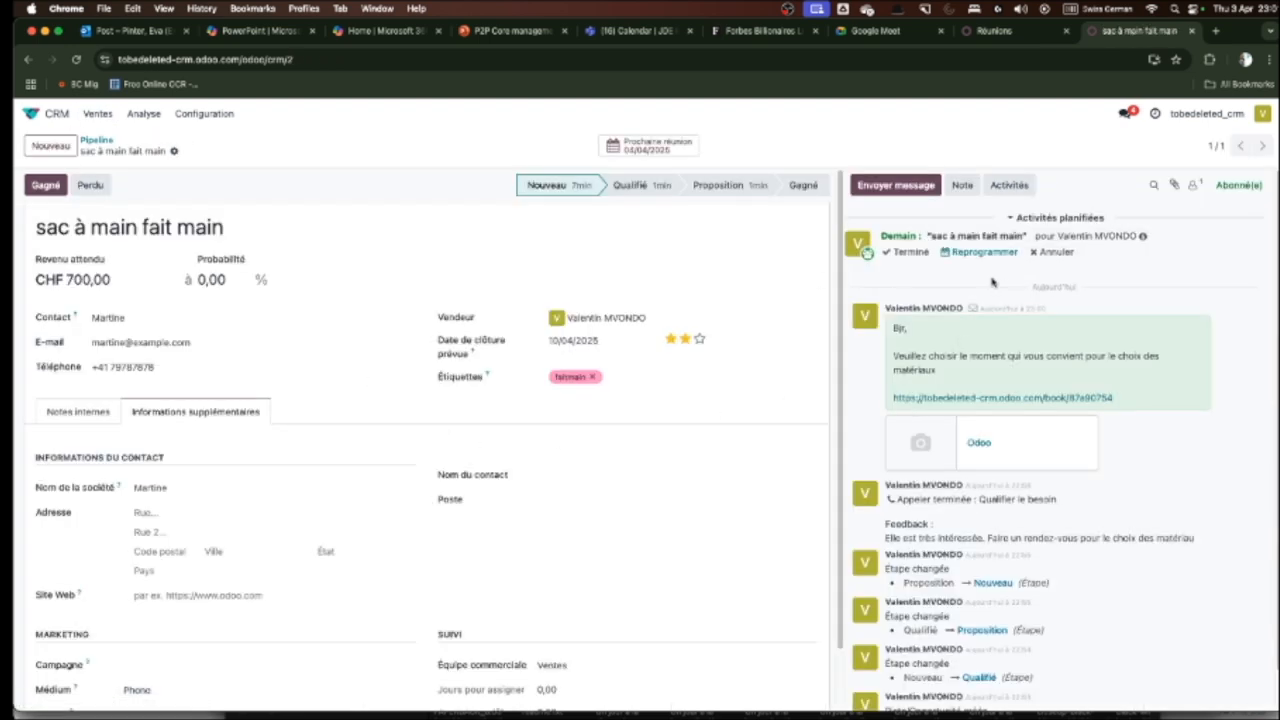
left_click(886, 255)
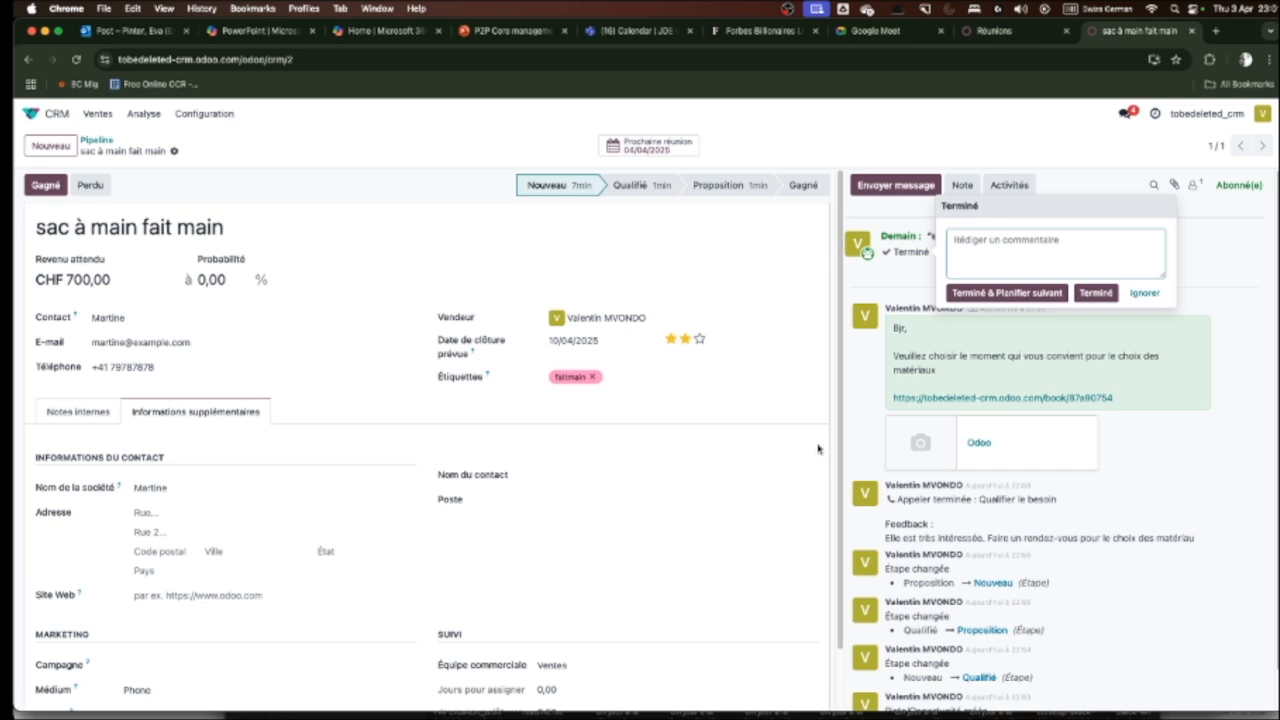
left_click(1145, 293)
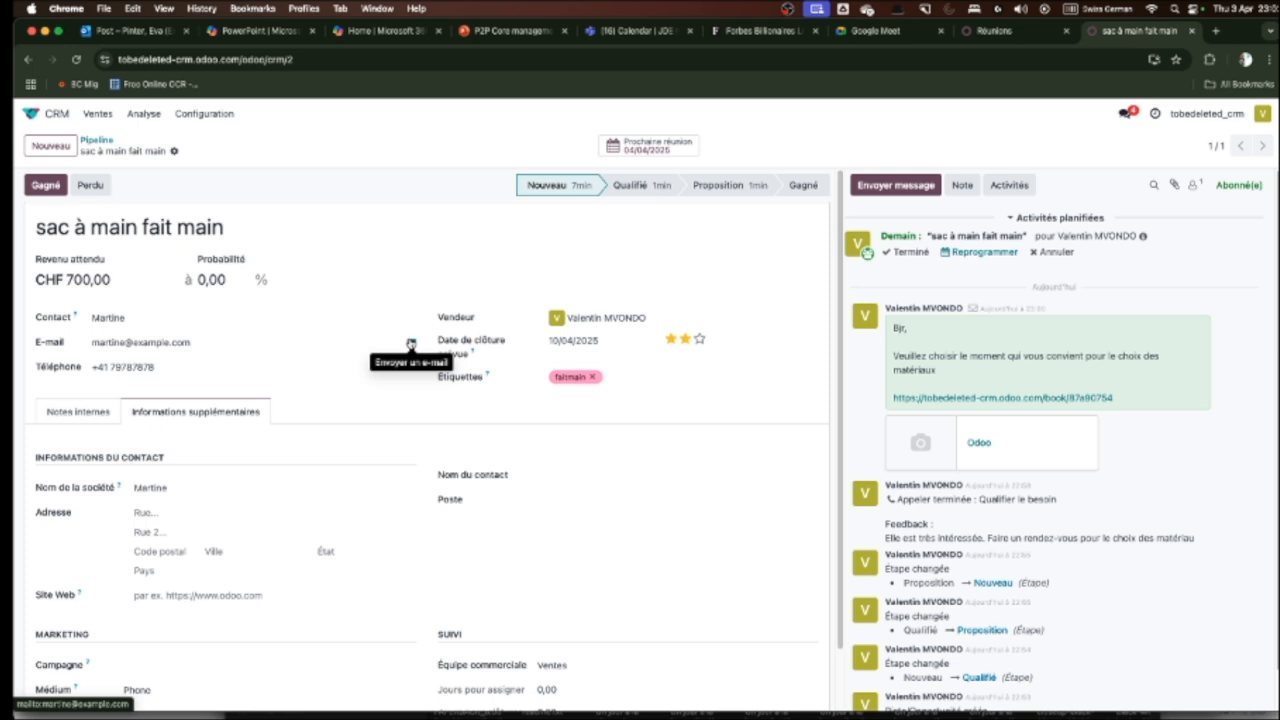
- Start a new CRM activity type in the configuration and name it "Appel de qualification"
left_click(203, 116)
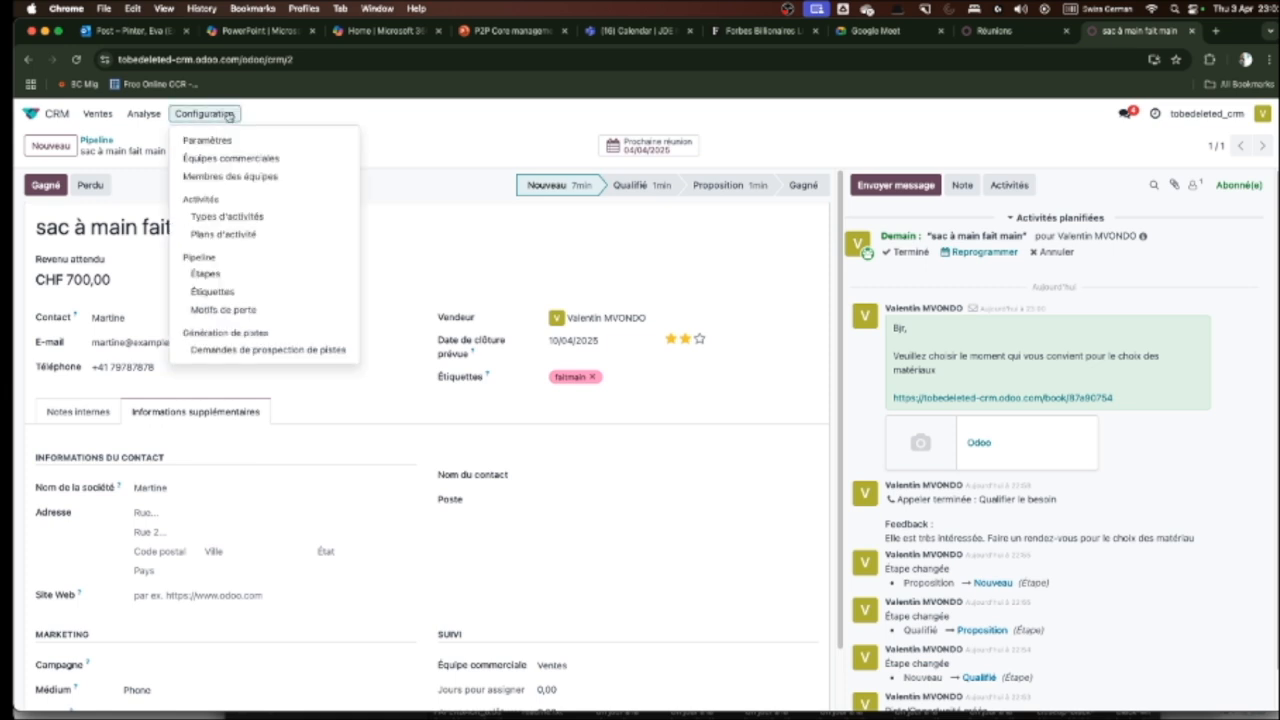
left_click(279, 220)
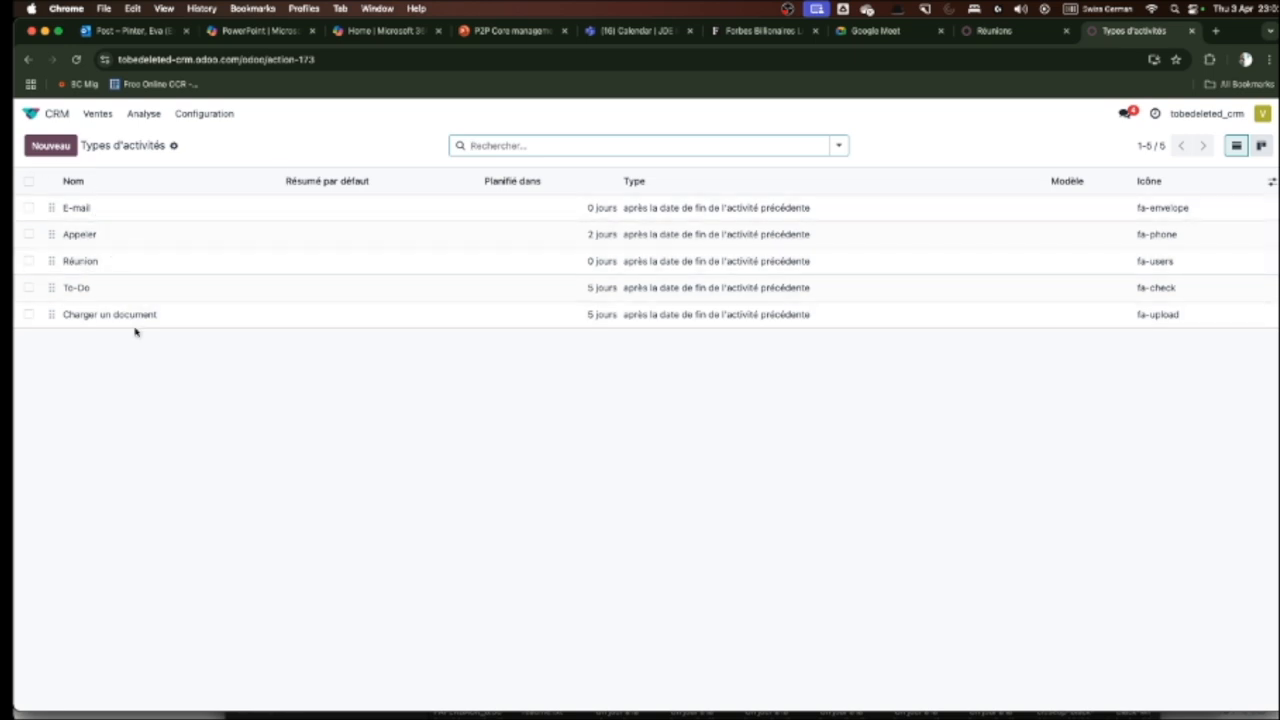
left_click(52, 147)
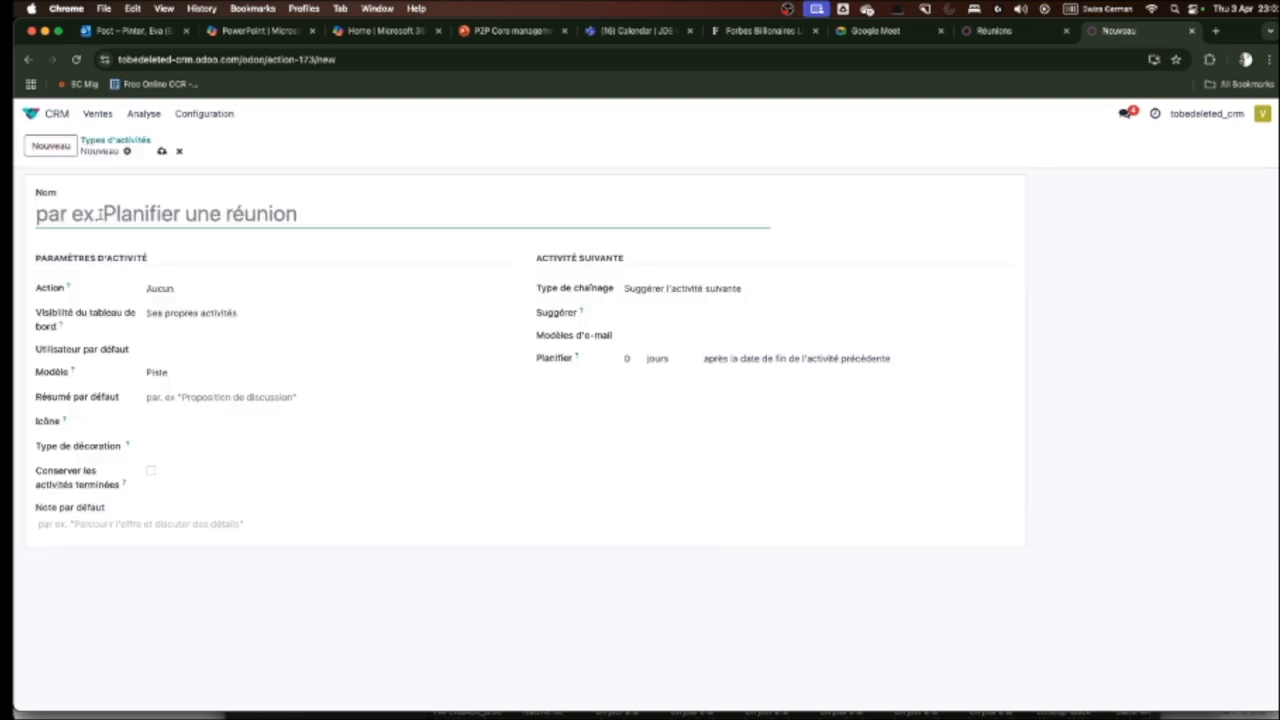
type("Qu")
key("BackSpace")
key("BackSpace")
type("Appel ")
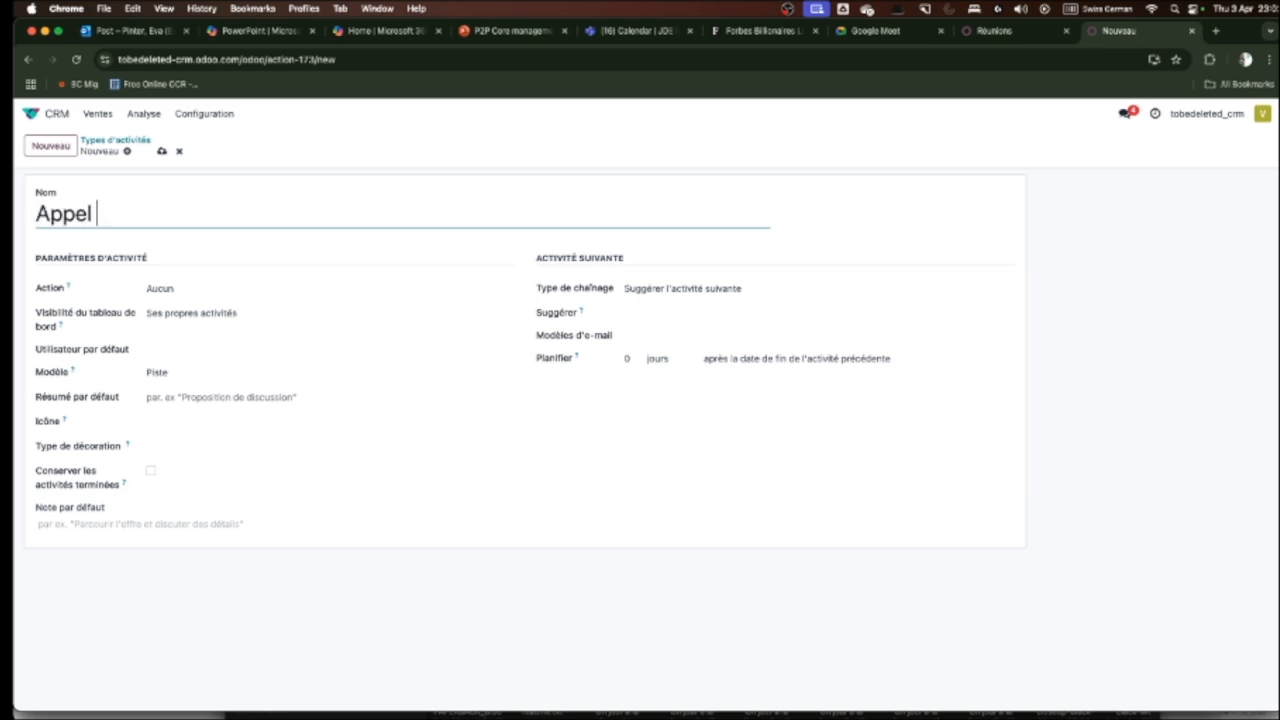
type("de qualifi")
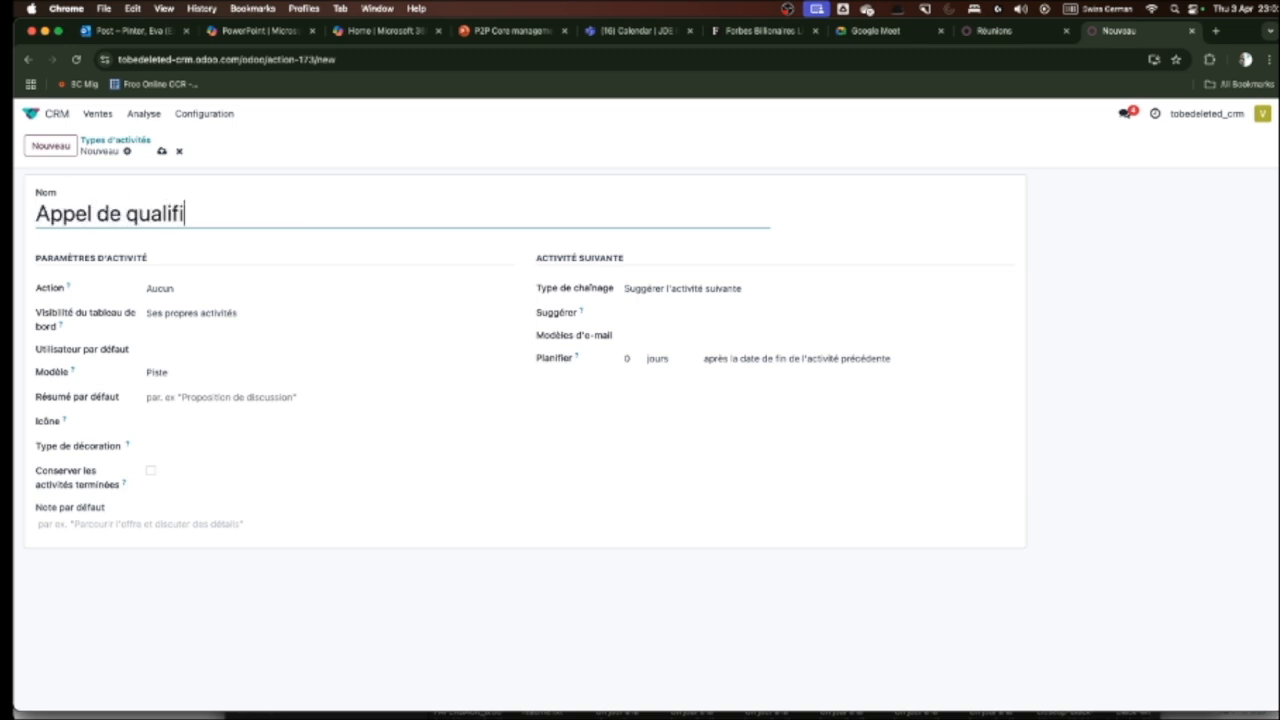
type("cation")
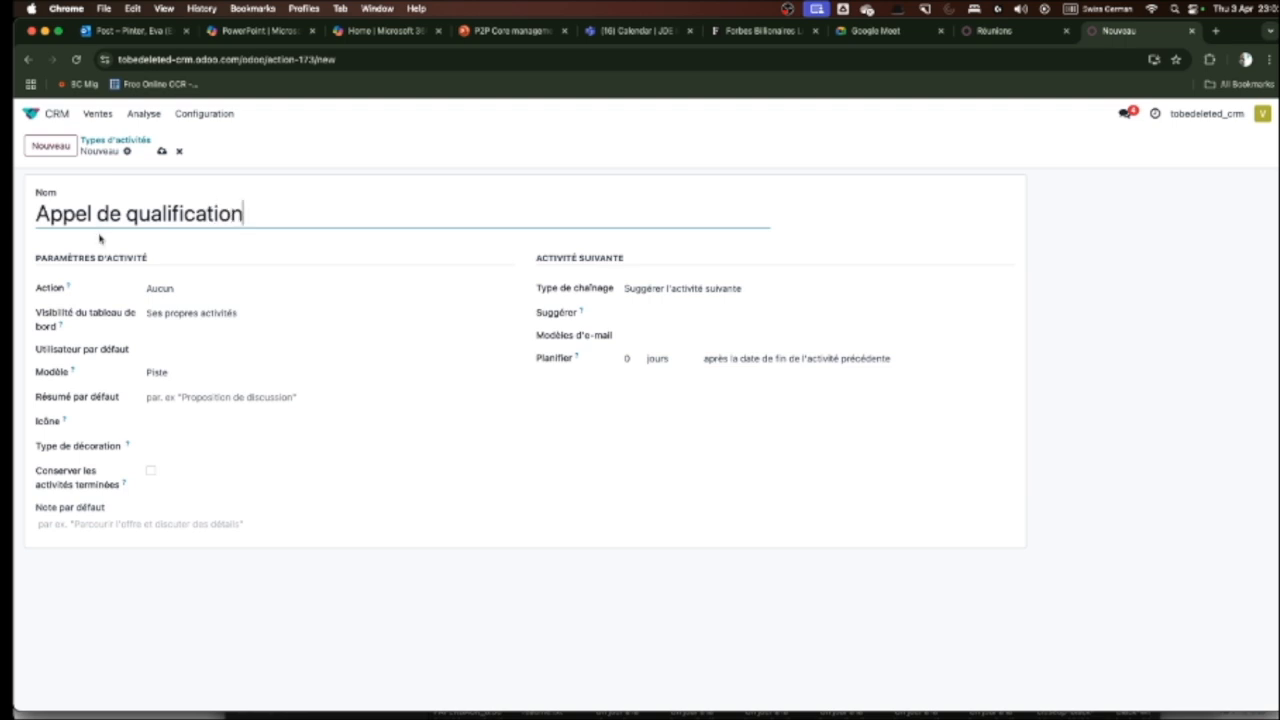
- Set the action of the "Appel de qualification" activity type to Appel téléphonique and save it
left_click(210, 289)
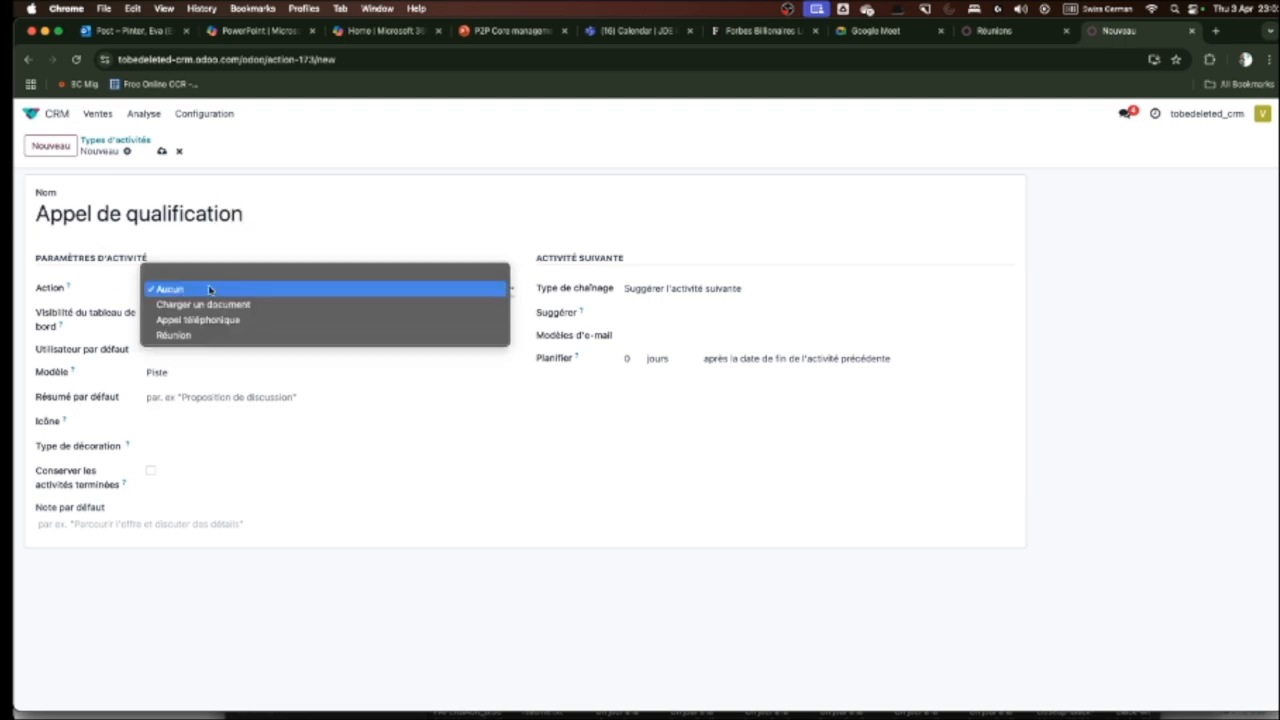
left_click(258, 328)
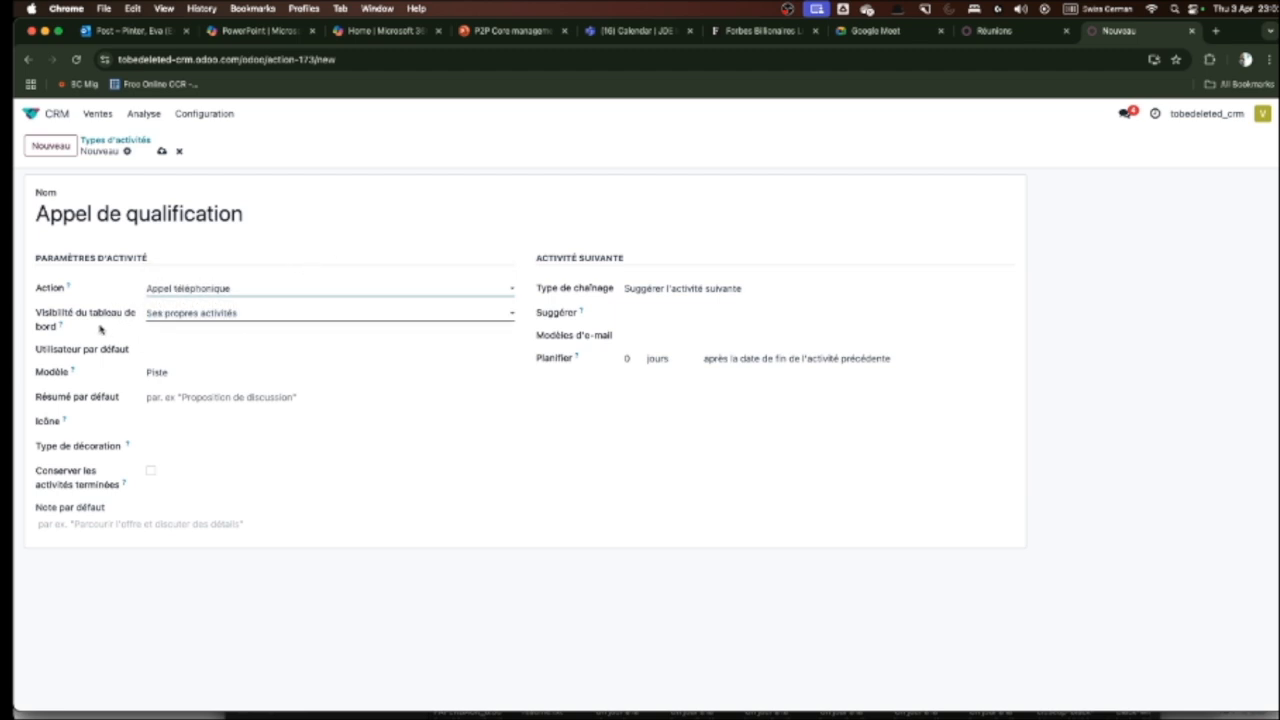
left_click(228, 345)
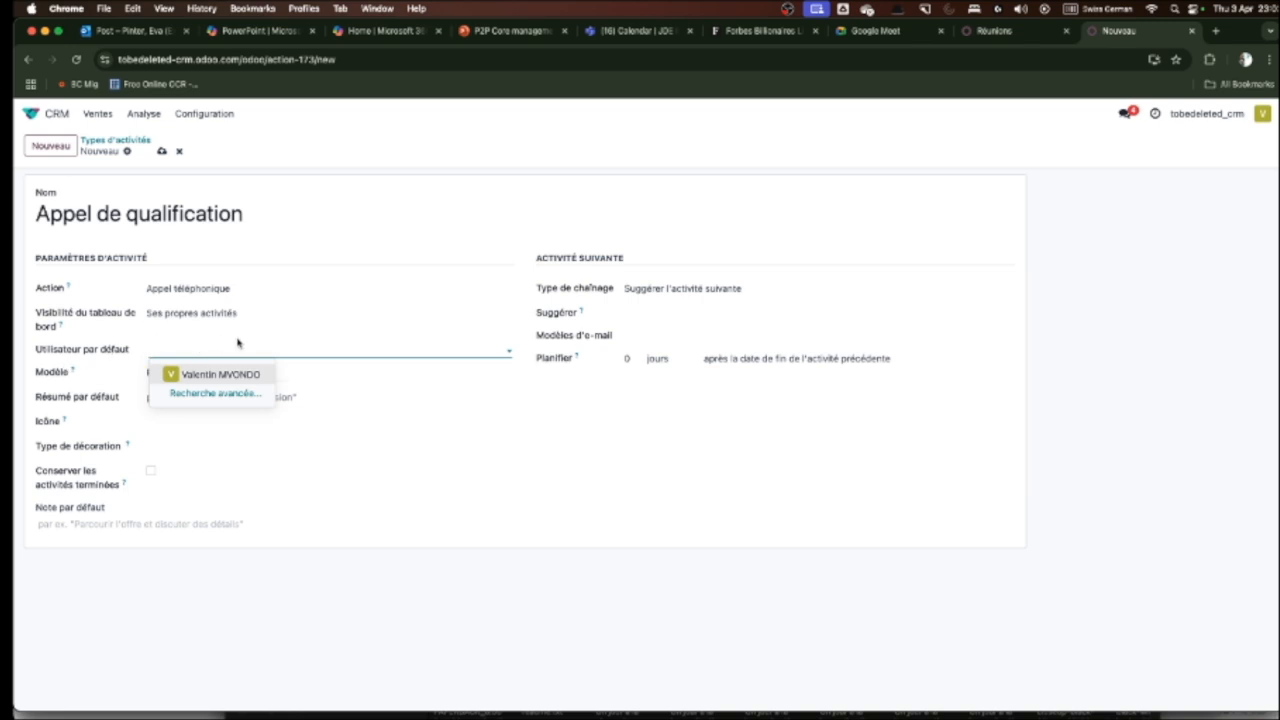
left_click(358, 491)
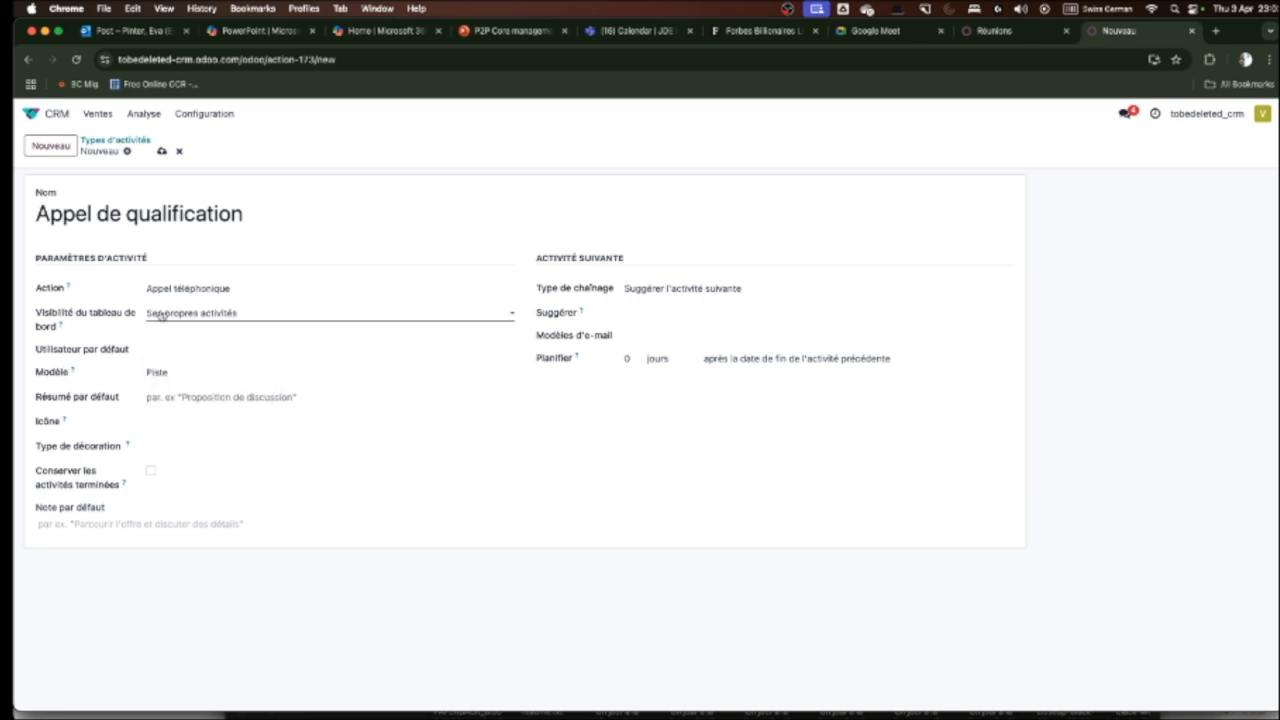
left_click(216, 416)
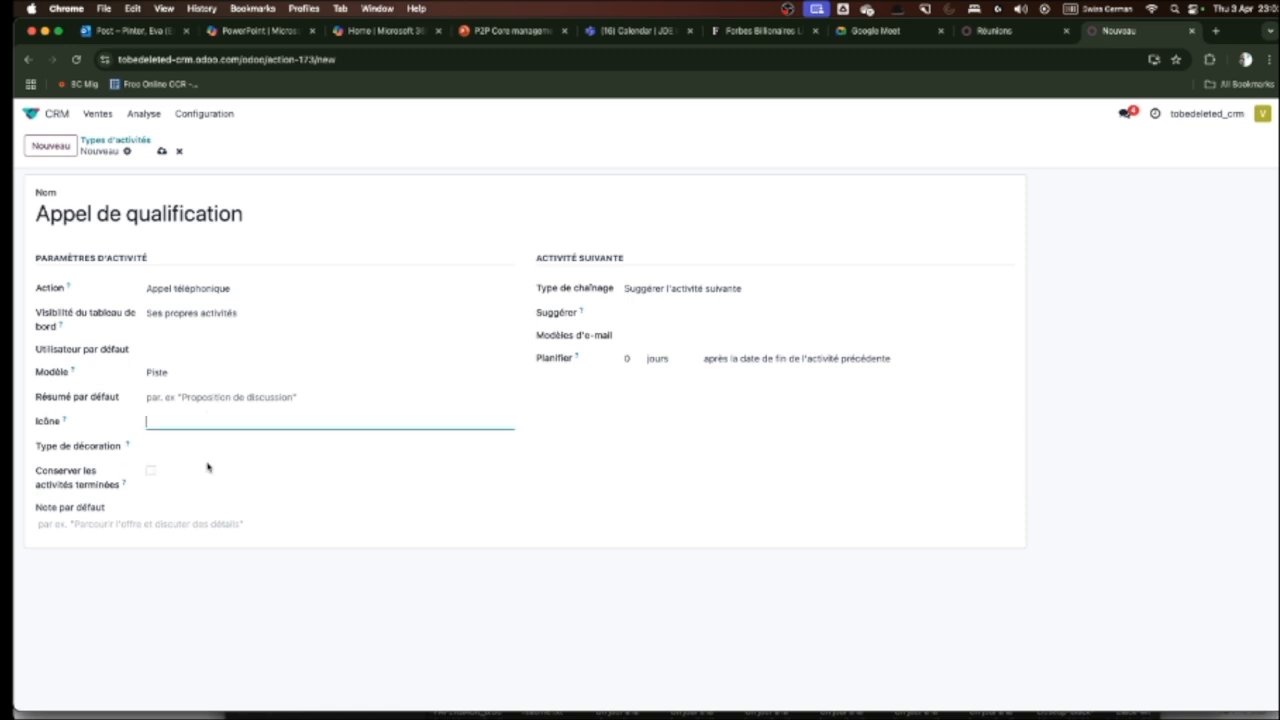
left_click(175, 447)
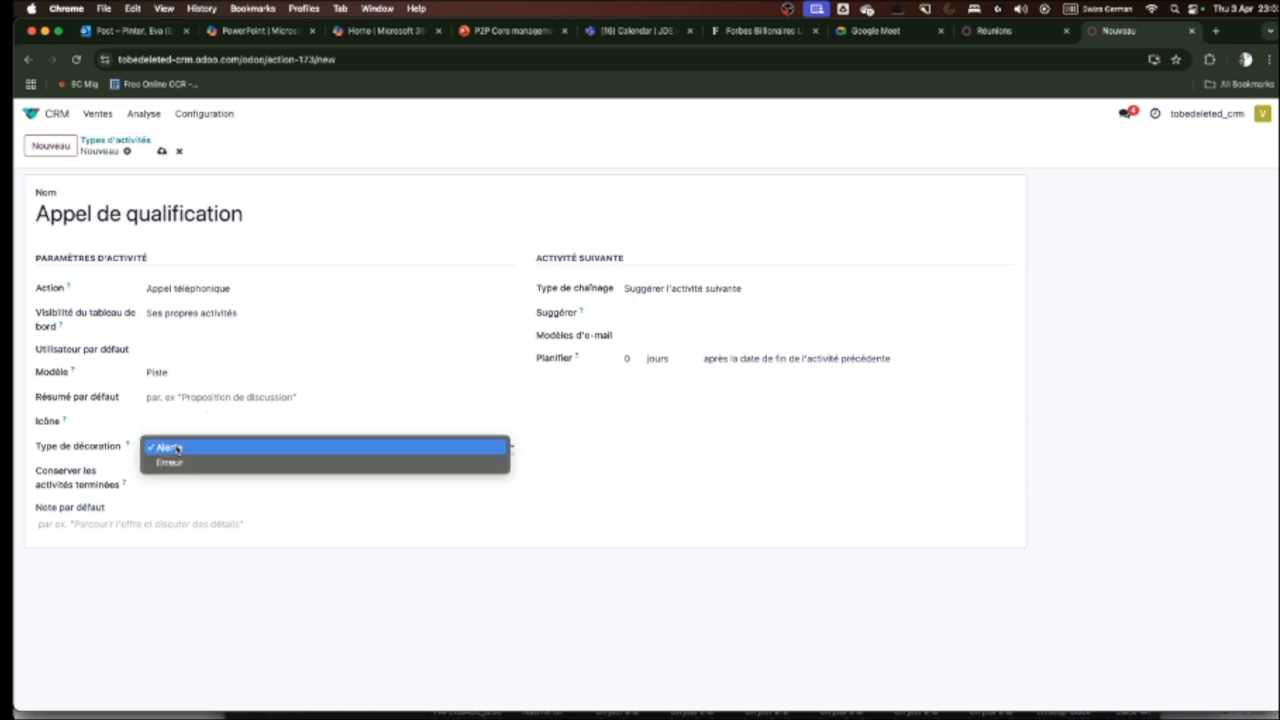
left_click(244, 524)
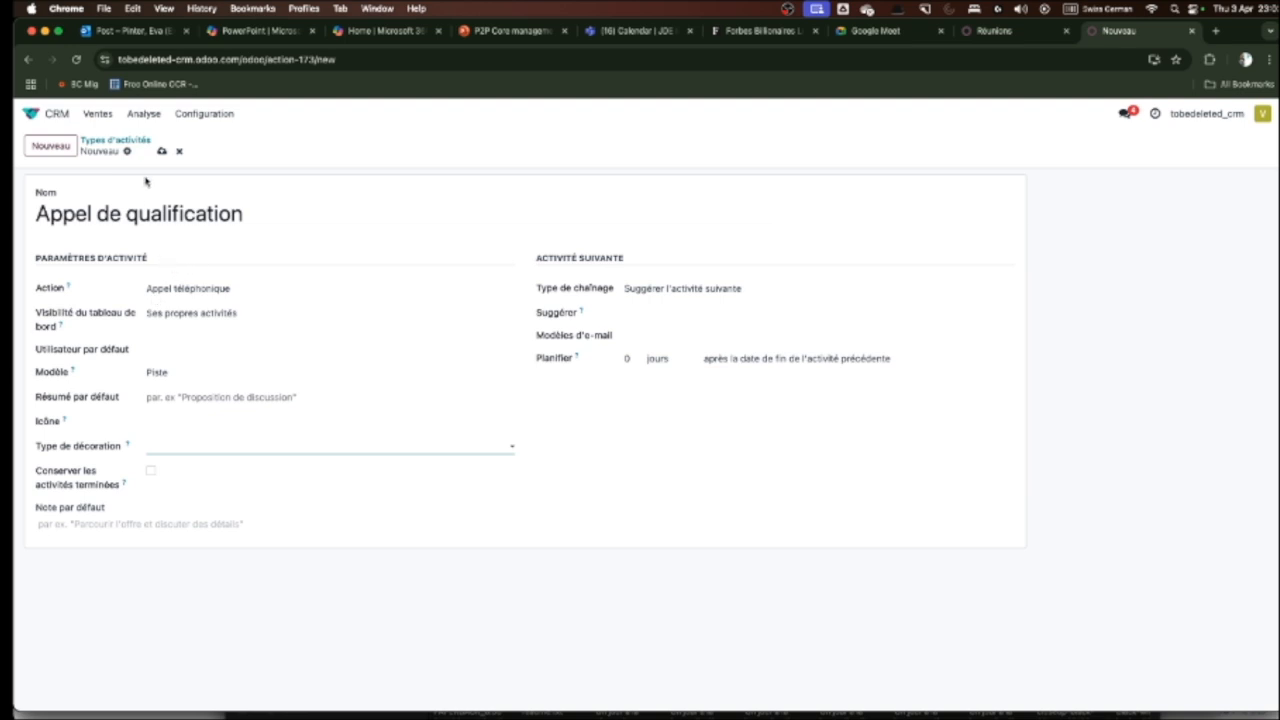
left_click(161, 151)
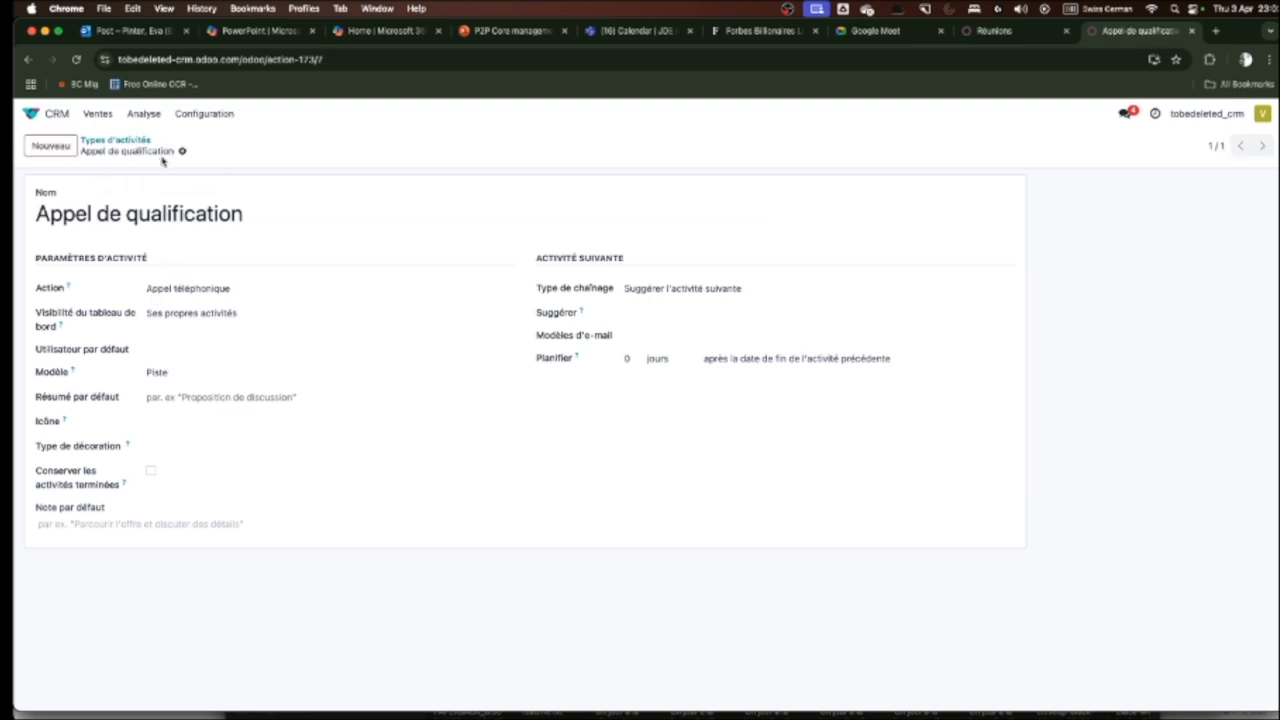
- Create and save another activity type named "Réunion de présentation des matériaux" with the action Réunion
left_click(52, 146)
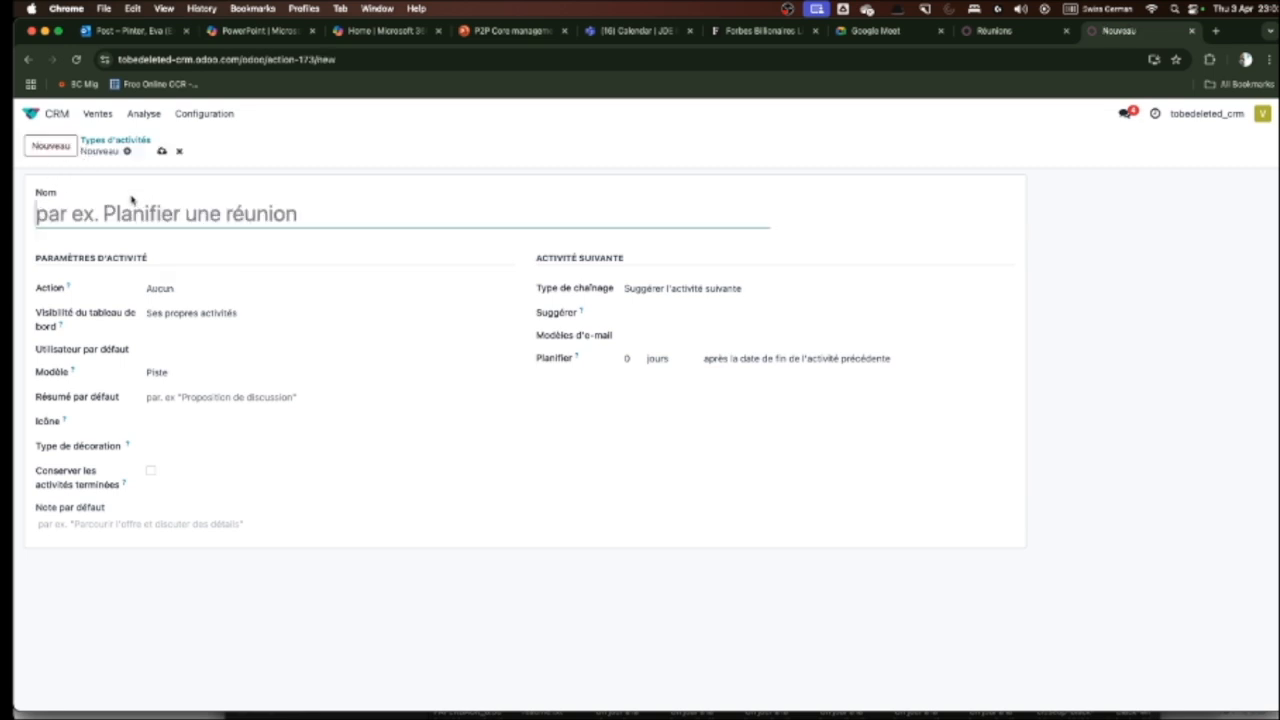
type("Ré")
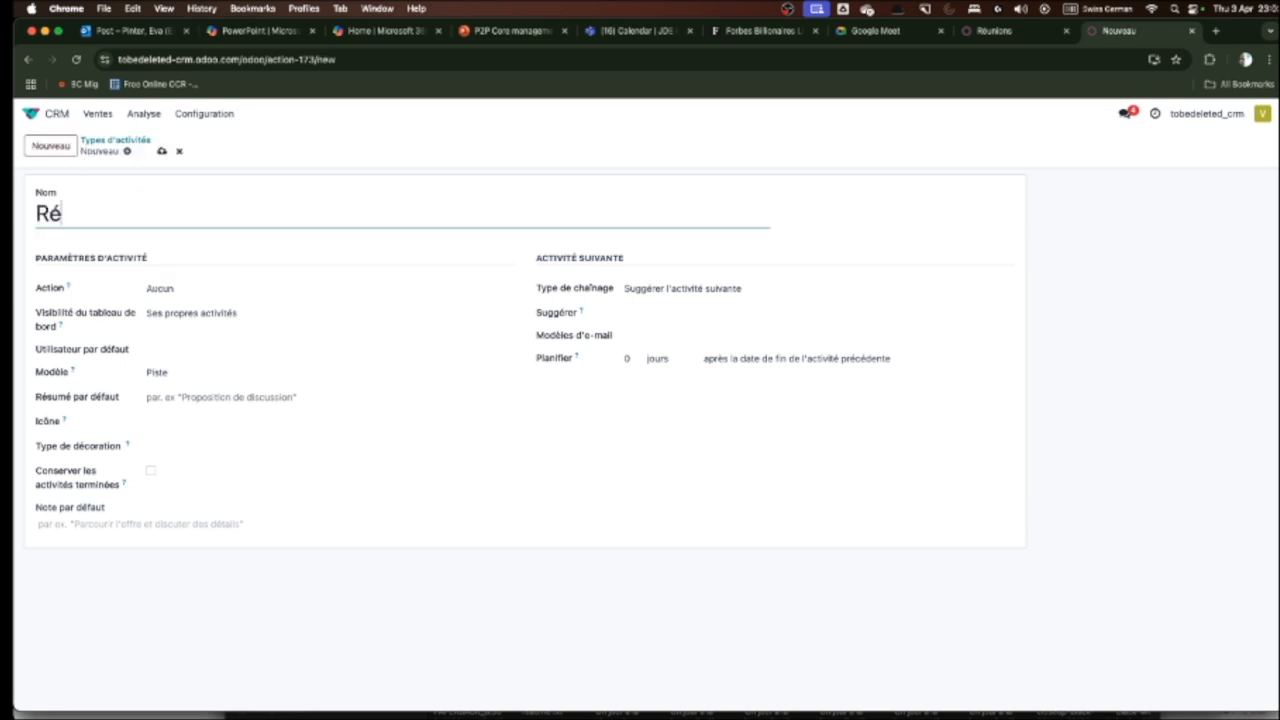
type("union de prés")
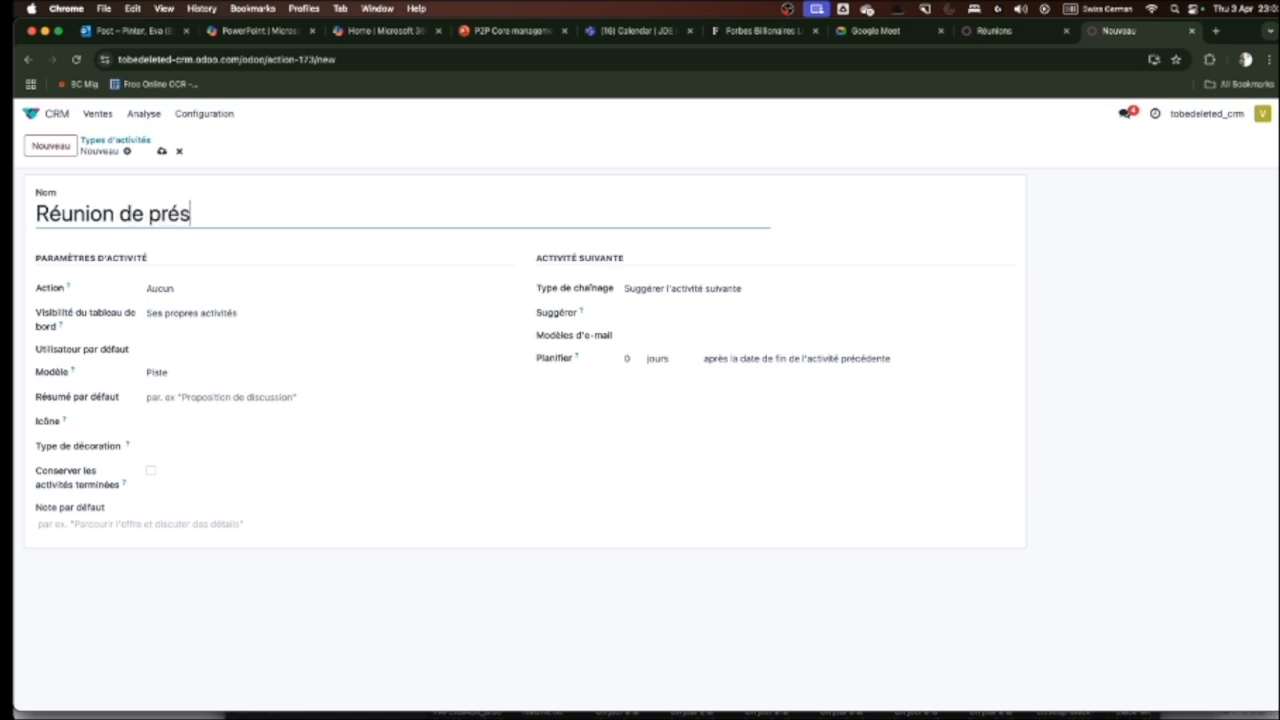
type("entation de")
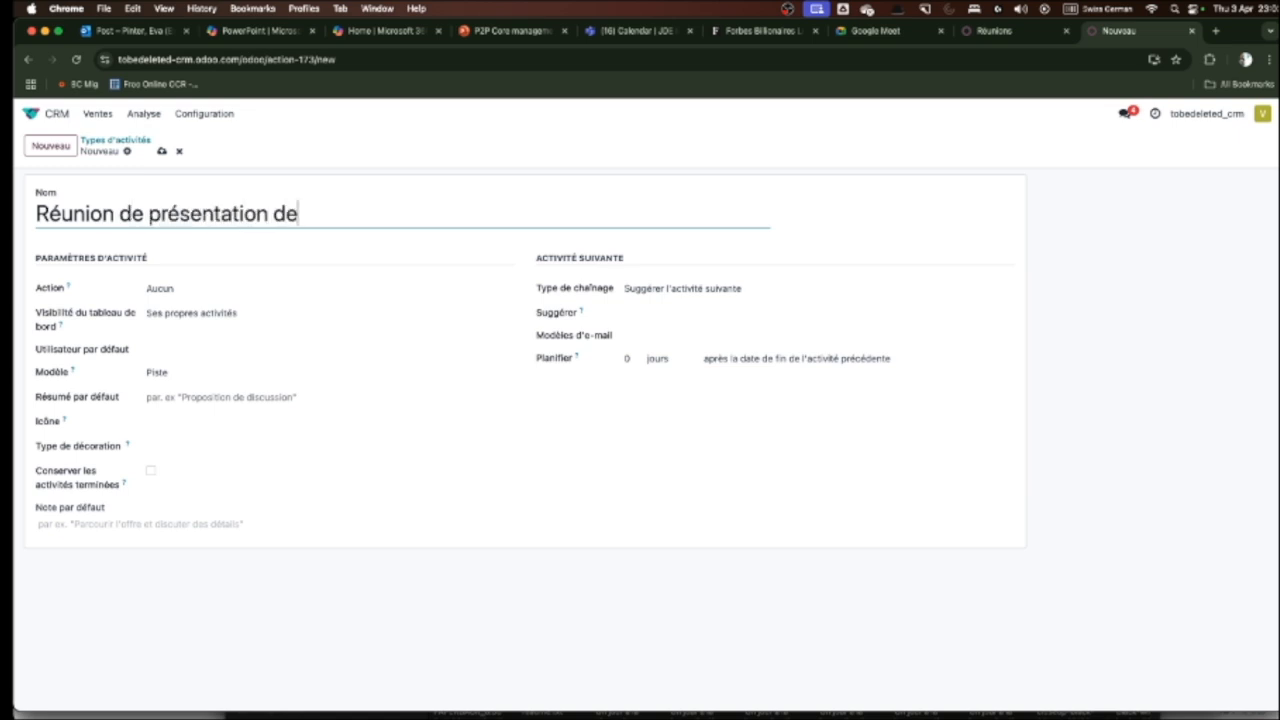
type("s matériaux")
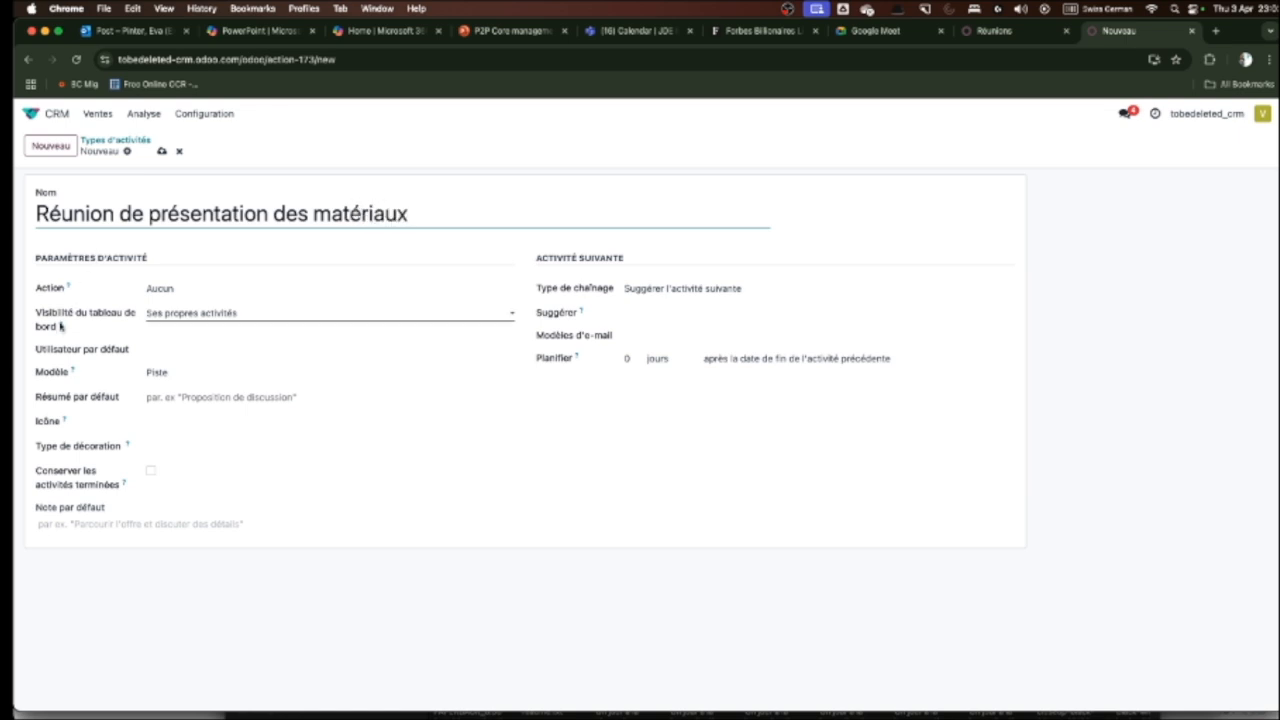
left_click(182, 292)
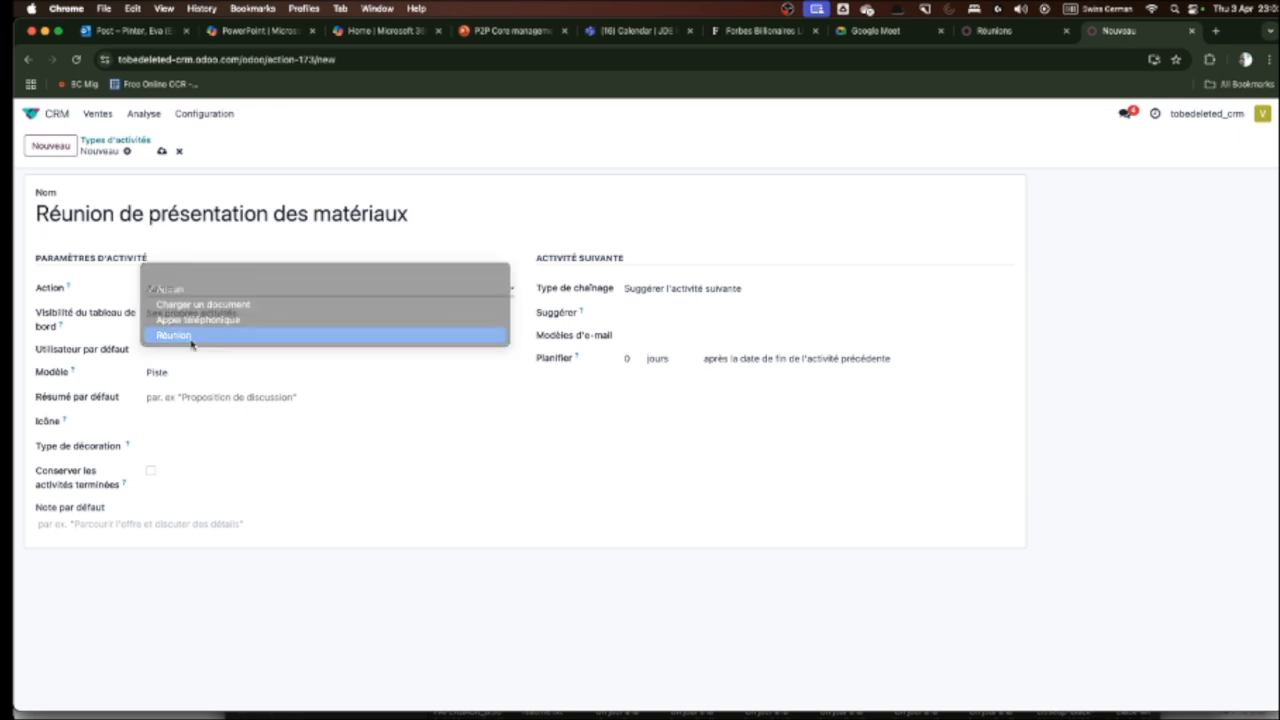
left_click(188, 336)
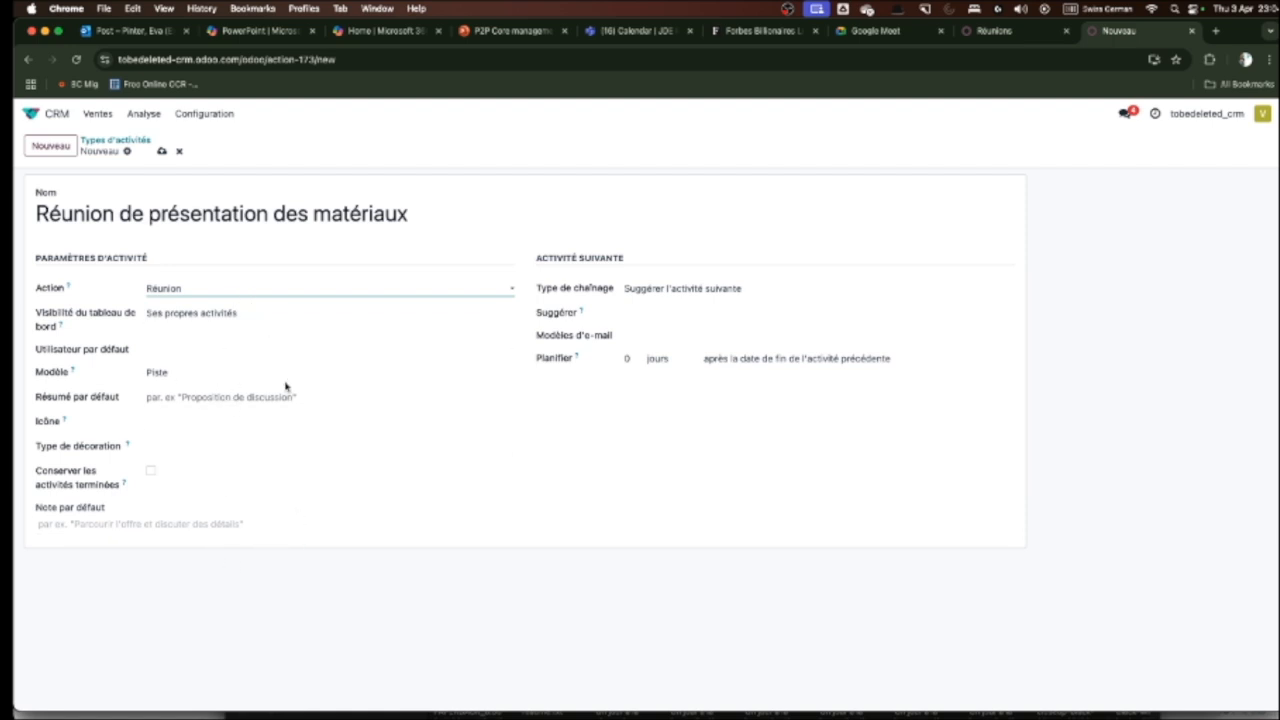
left_click(161, 151)
- Make the "Appel de qualification" activity type suggest "Réunion de présentation des matériaux" as the following activity, save it, and open the sales pipeline
left_click(138, 140)
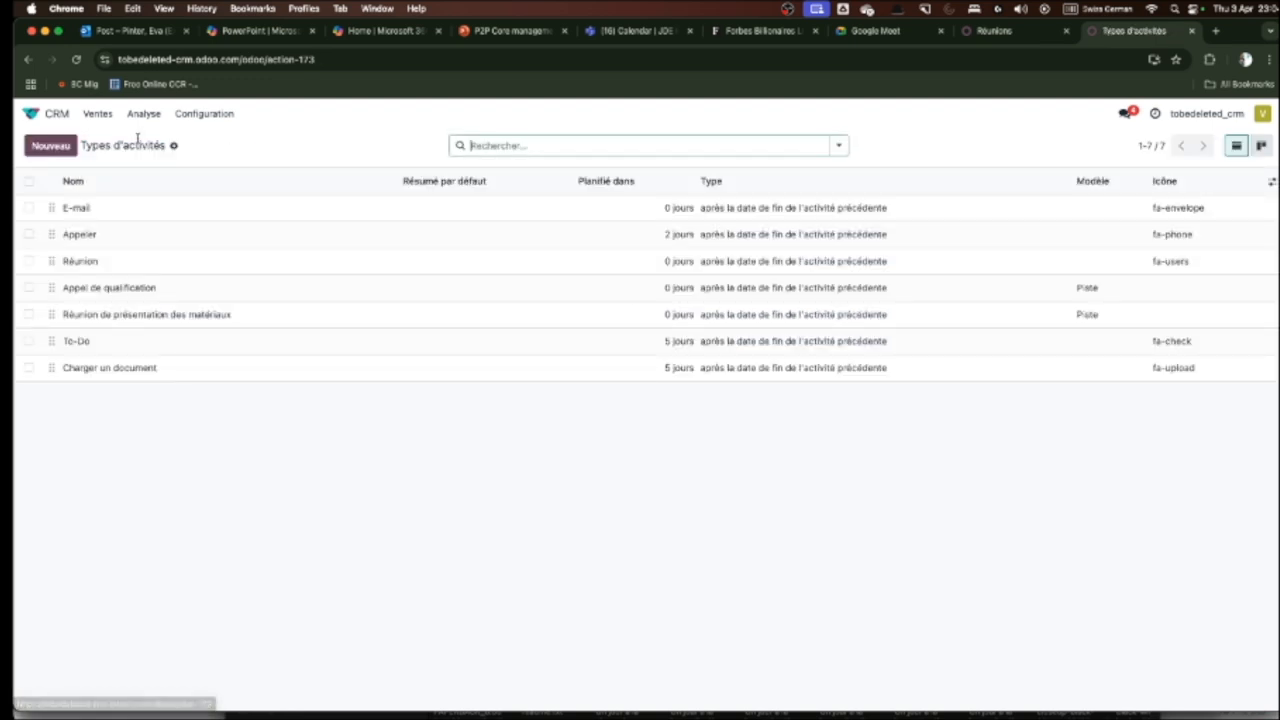
left_click(148, 288)
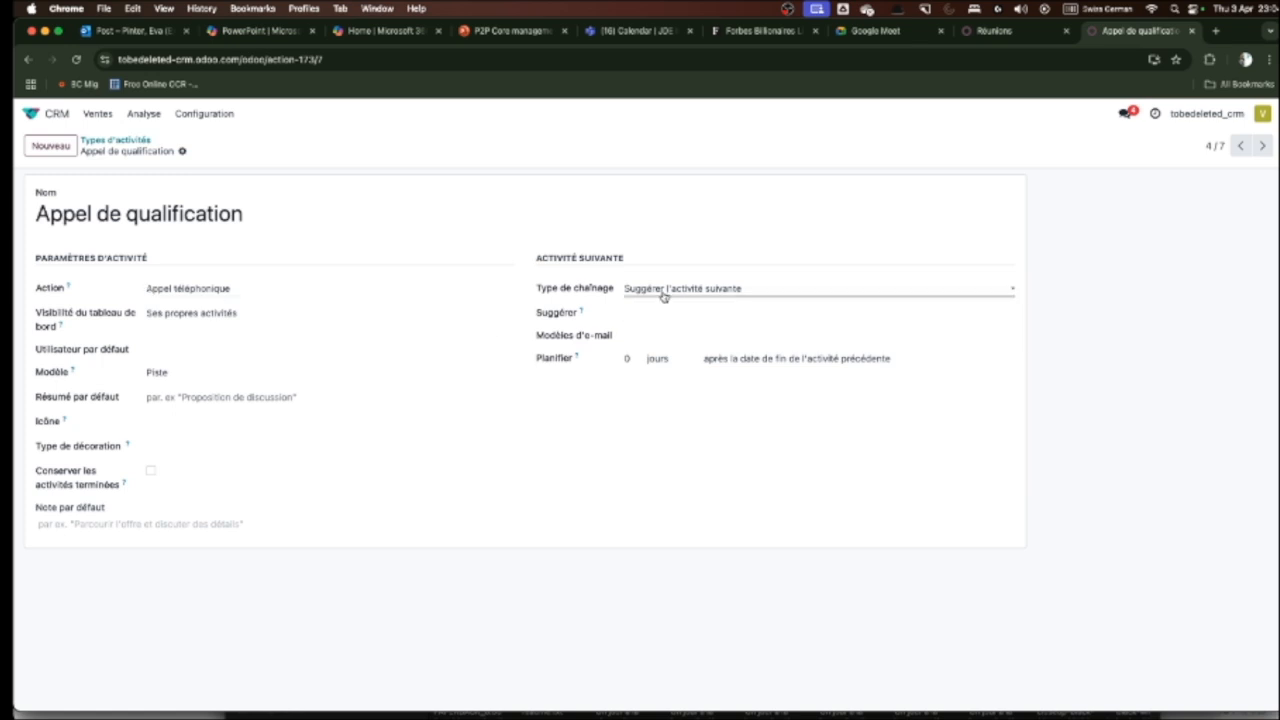
left_click(720, 314)
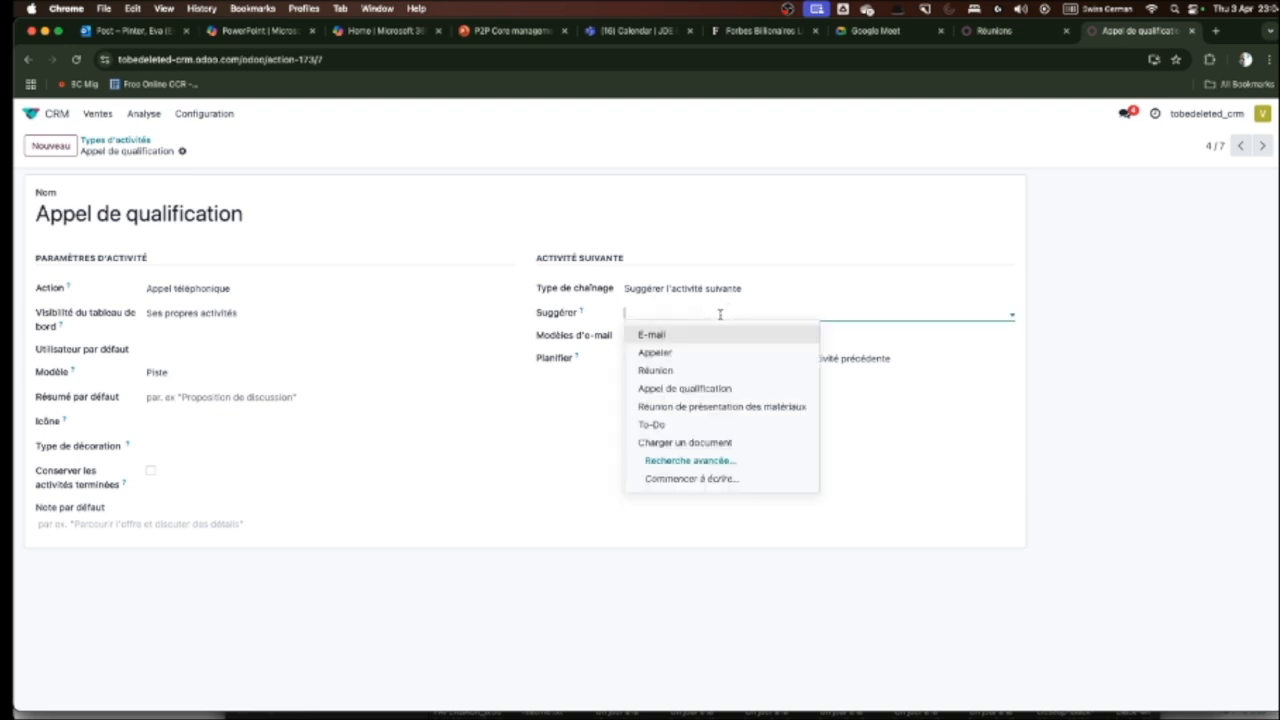
left_click(776, 408)
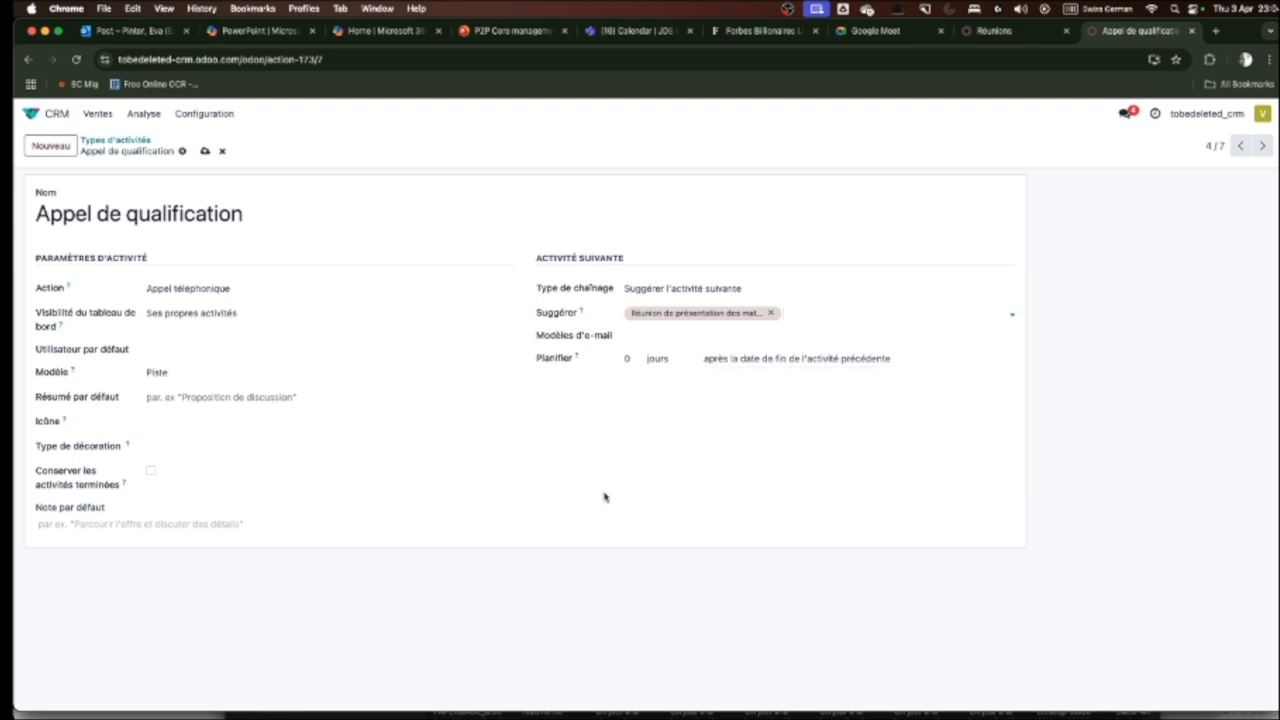
left_click(206, 155)
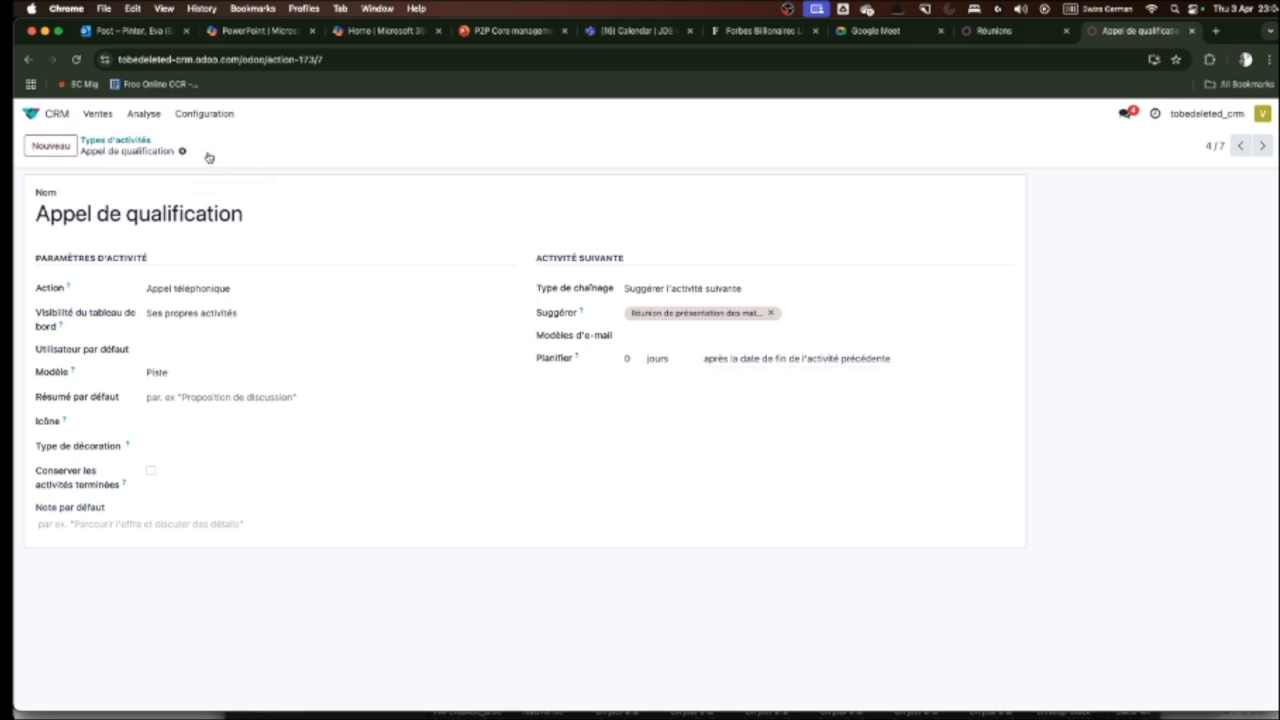
left_click(117, 140)
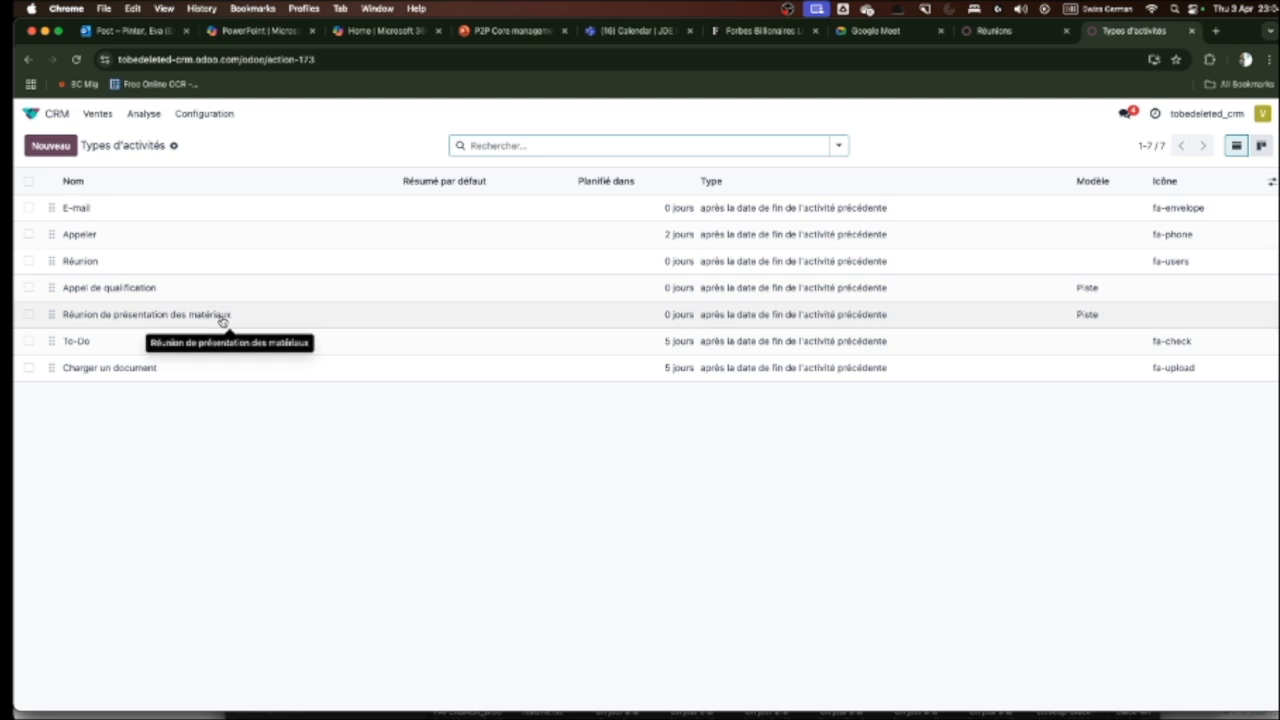
left_click(97, 117)
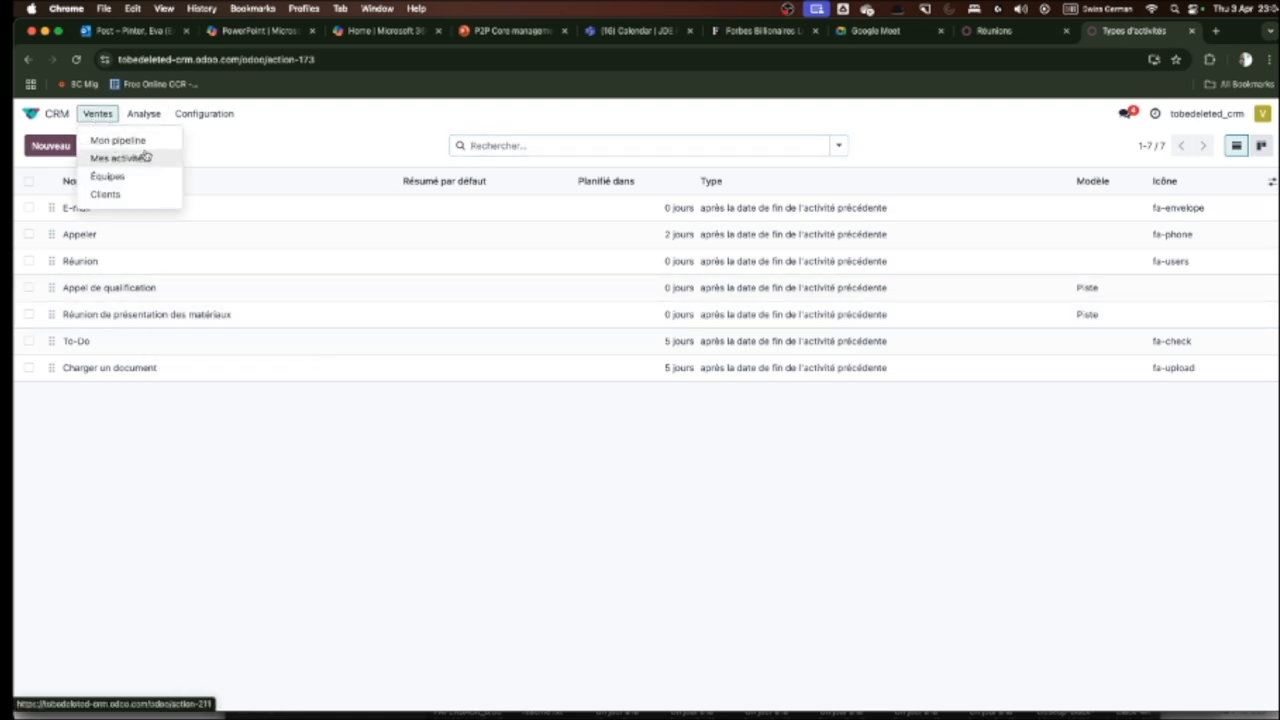
left_click(137, 140)
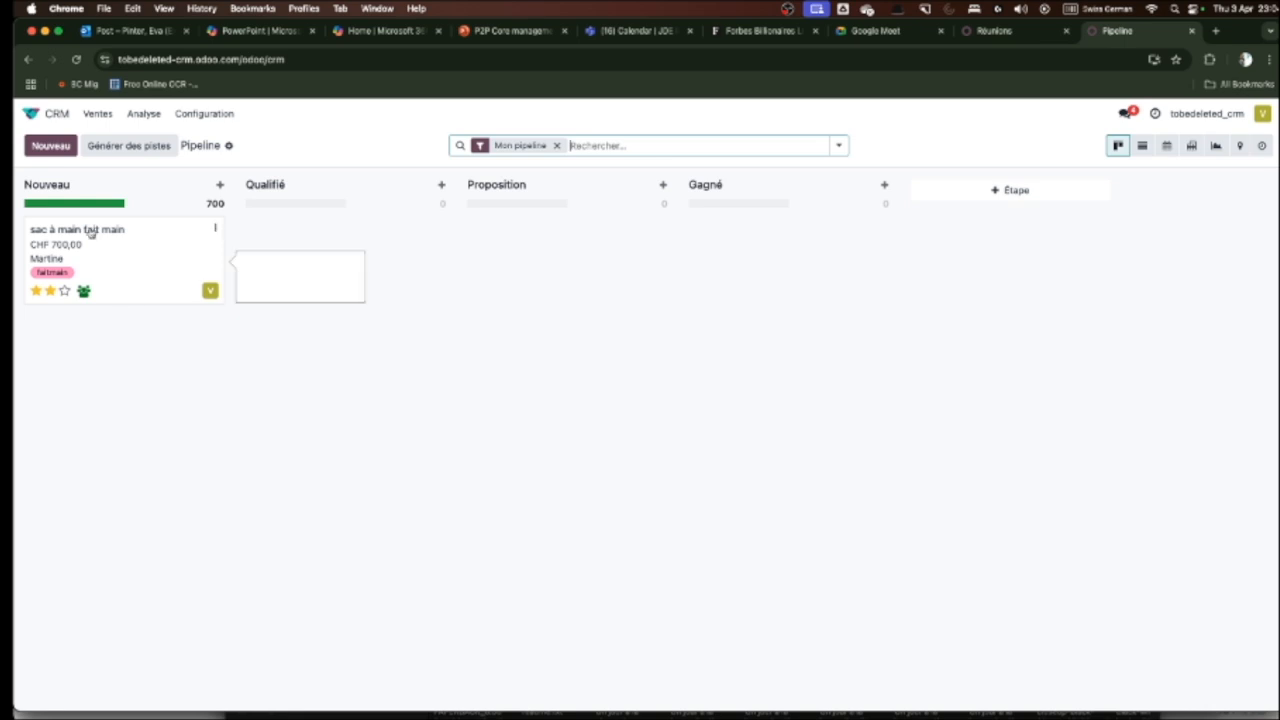
- Add an opportunity named "chaussures faites main" to the Nouveau stage, creating a new contact by first name
left_click(52, 150)
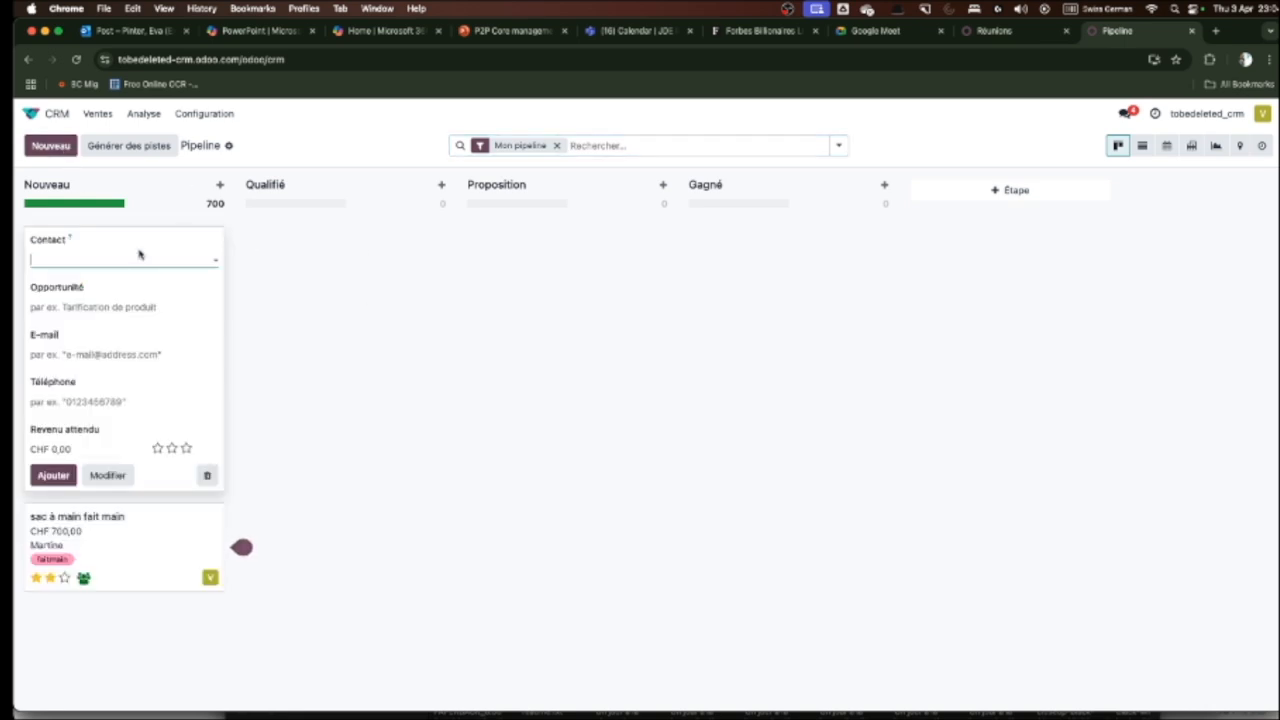
type("jean")
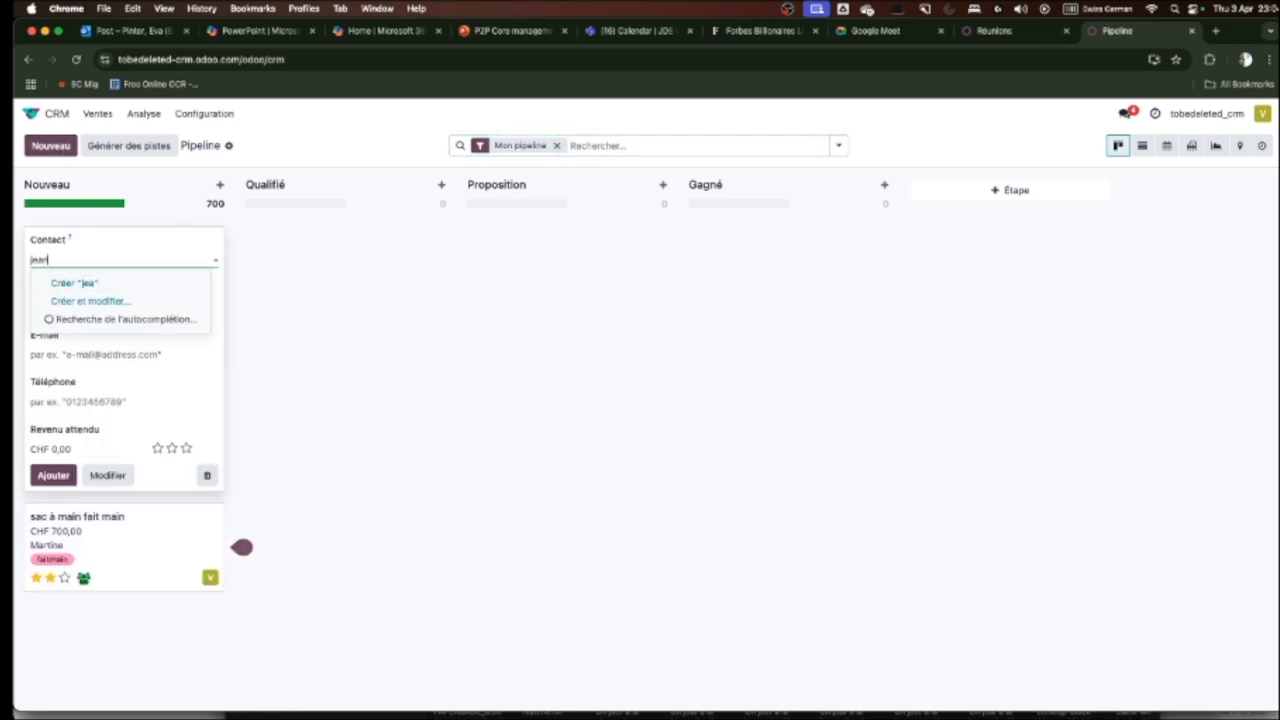
type("nette")
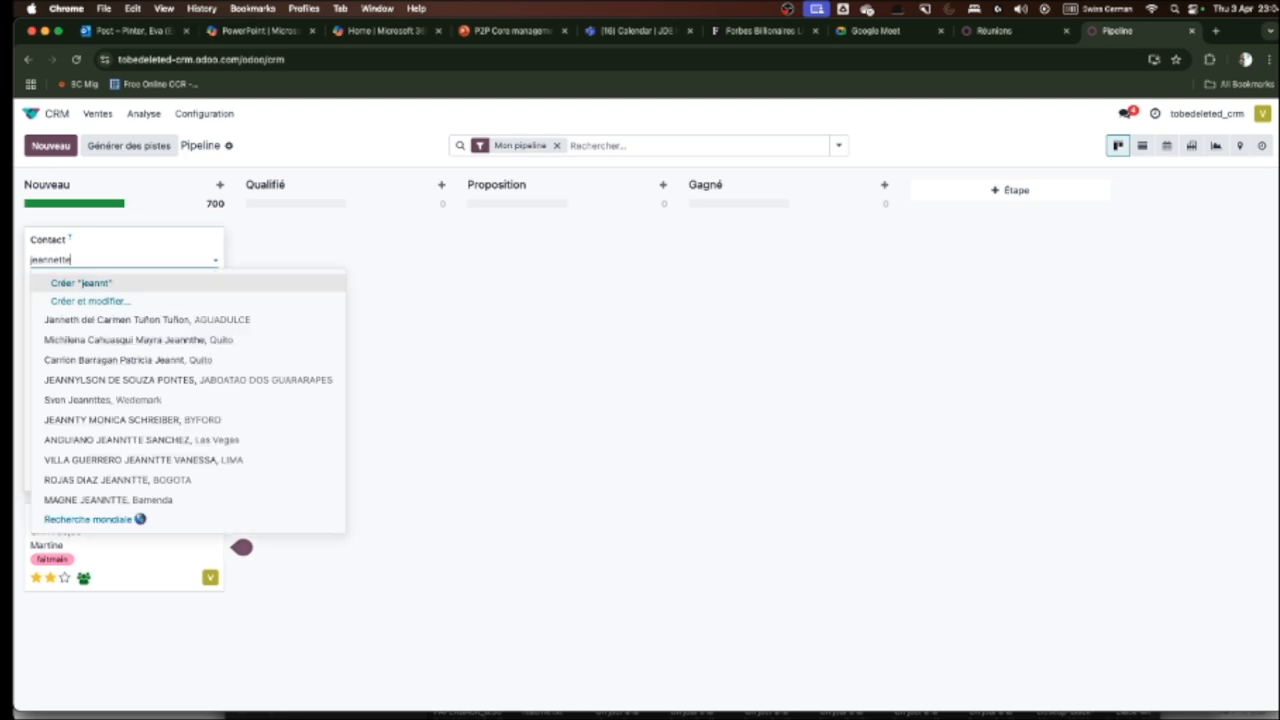
key("Return")
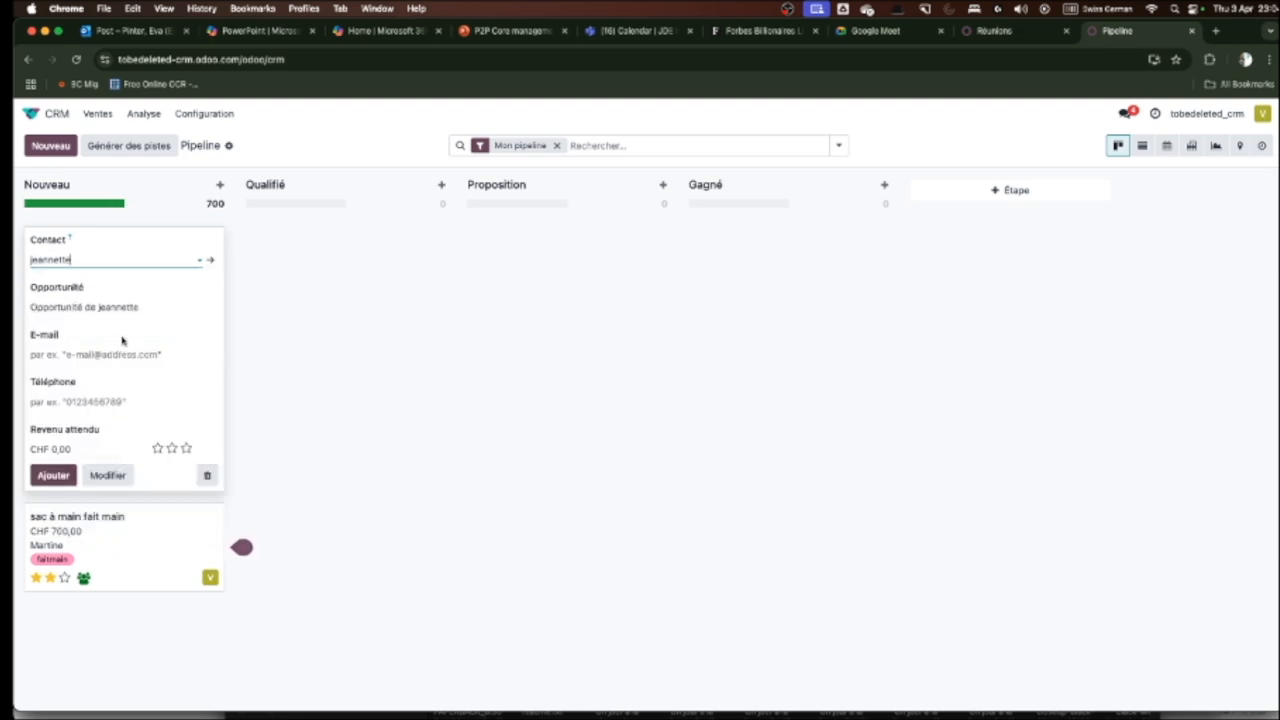
triple_click(167, 305)
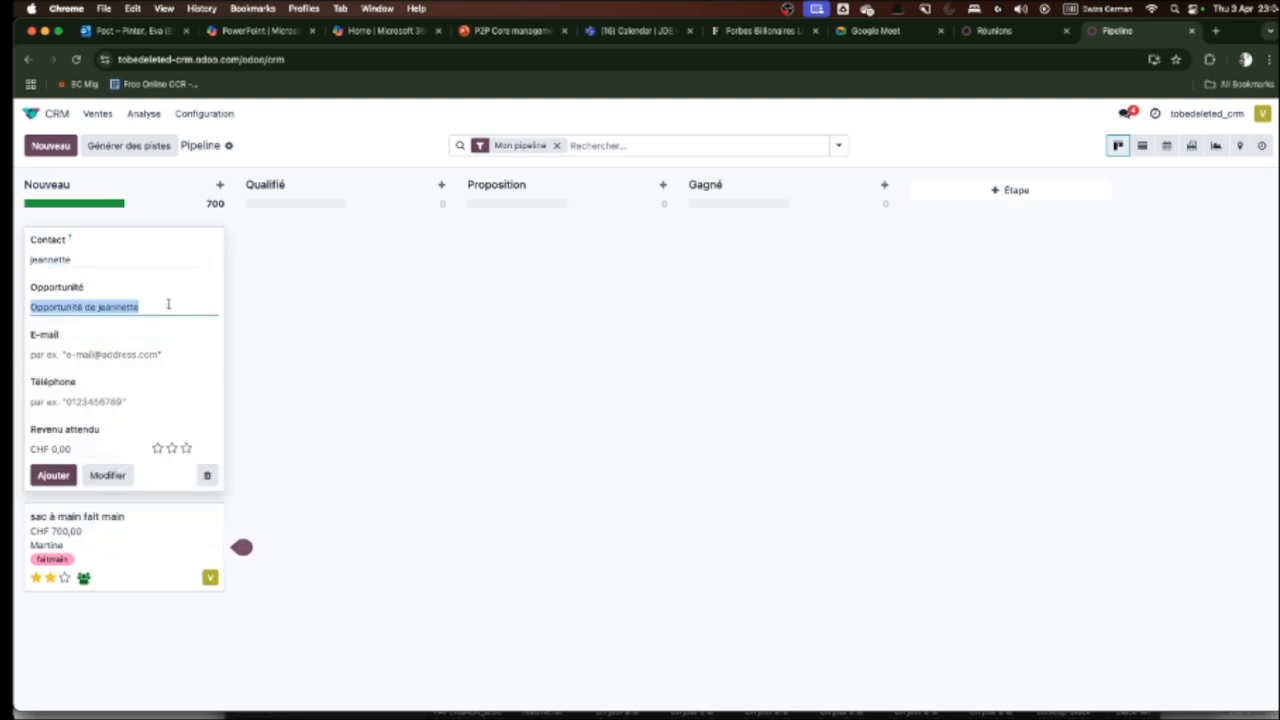
type("chaussu")
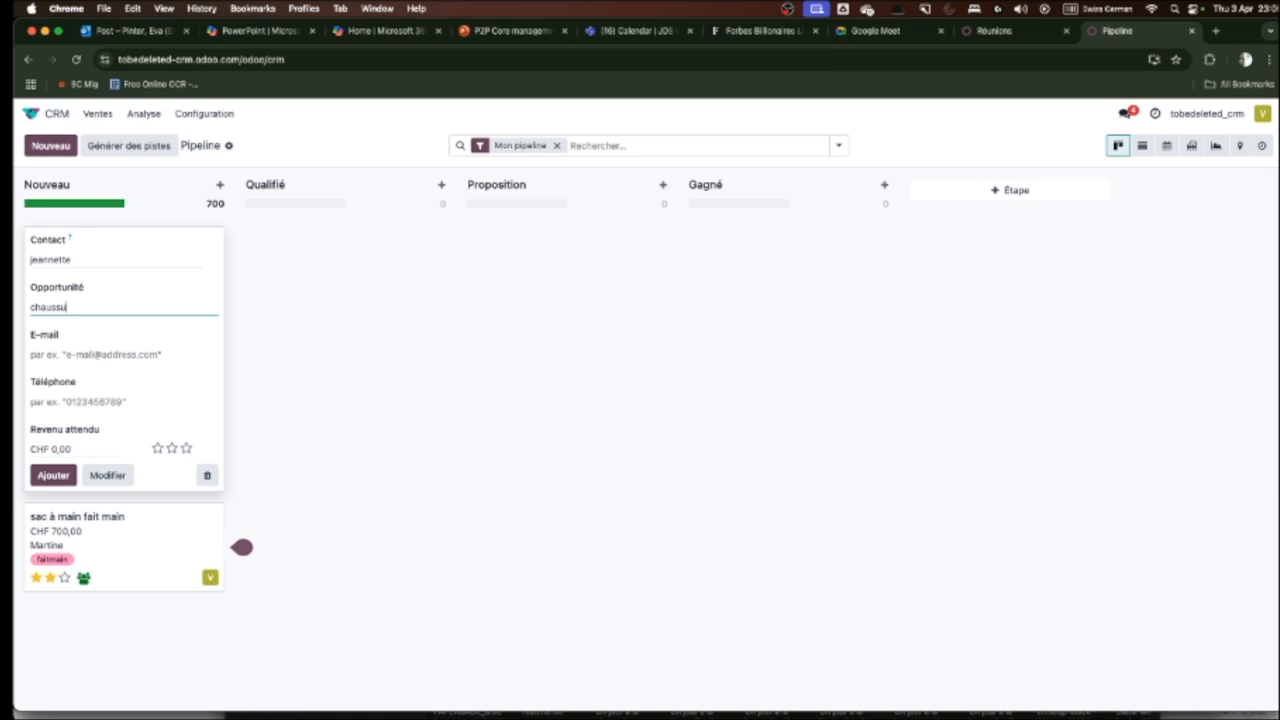
type("res faites main")
key("Return")
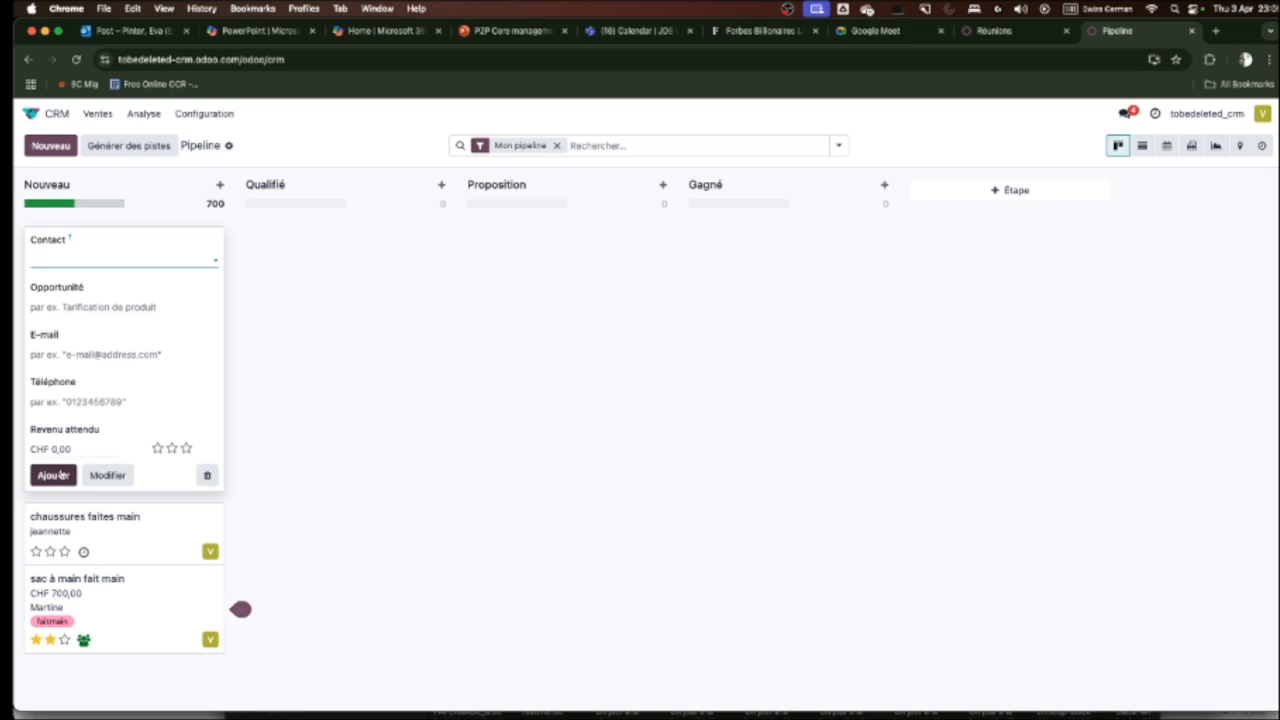
- Add an opportunity named "chaussures" with an expected revenue of CHF 1 200 to the Nouveau stage and discard the empty entry form
left_click(88, 447)
type("1 2")
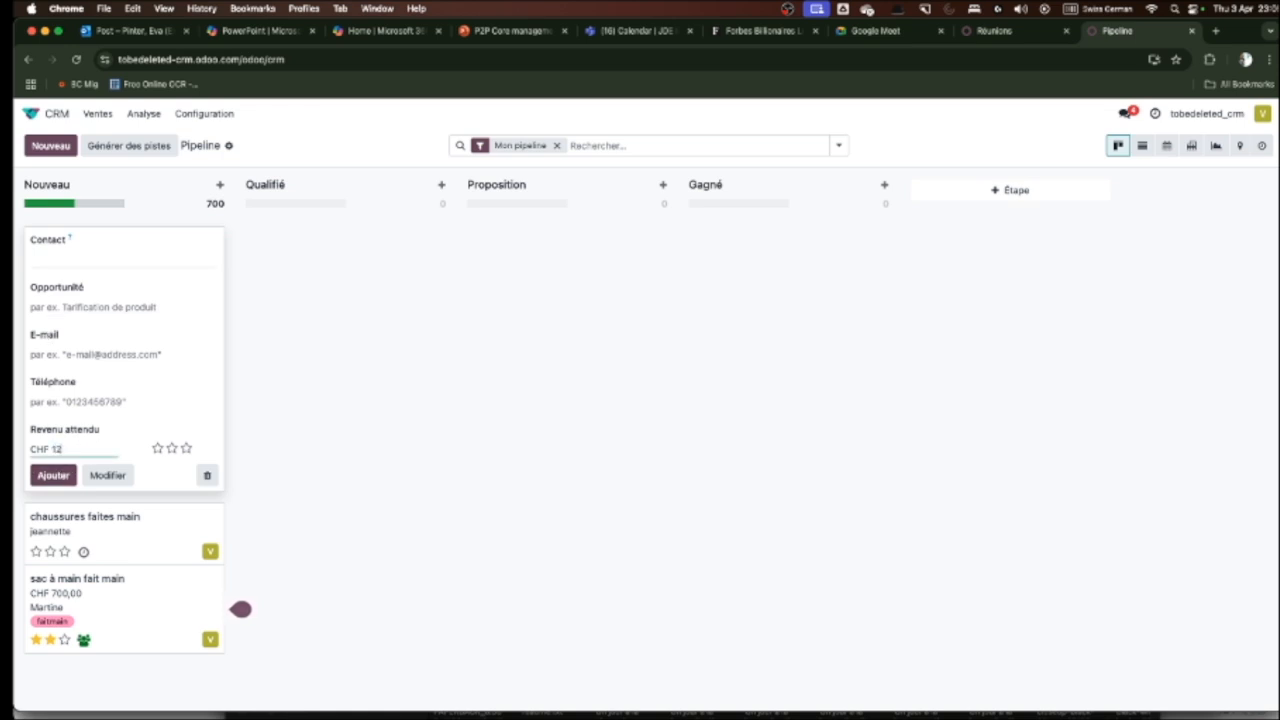
type("00")
key("Return")
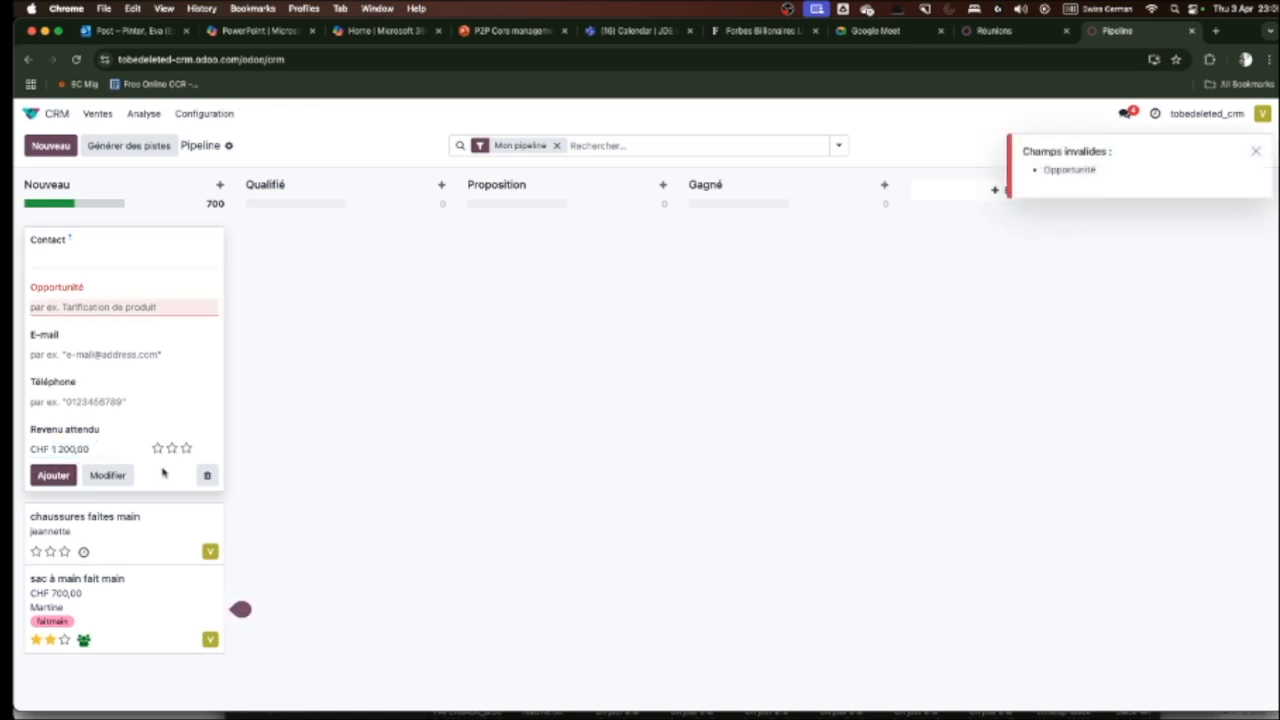
left_click(97, 308)
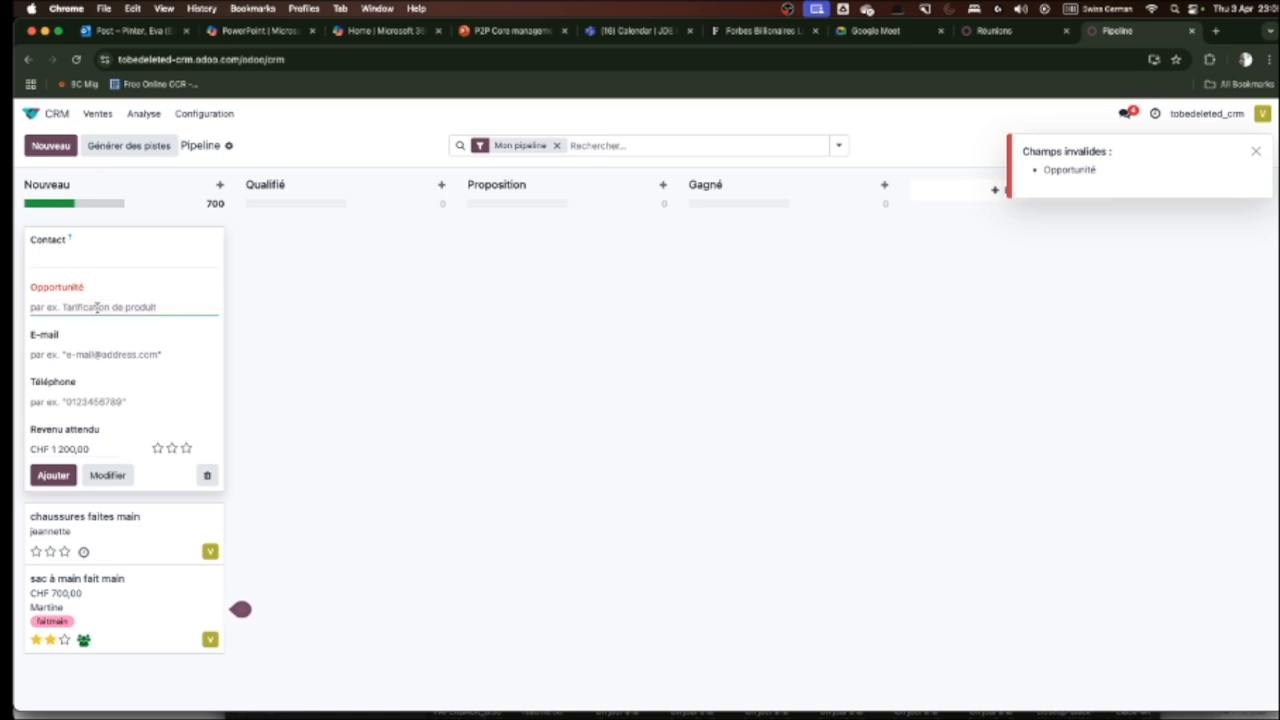
type("chaussure")
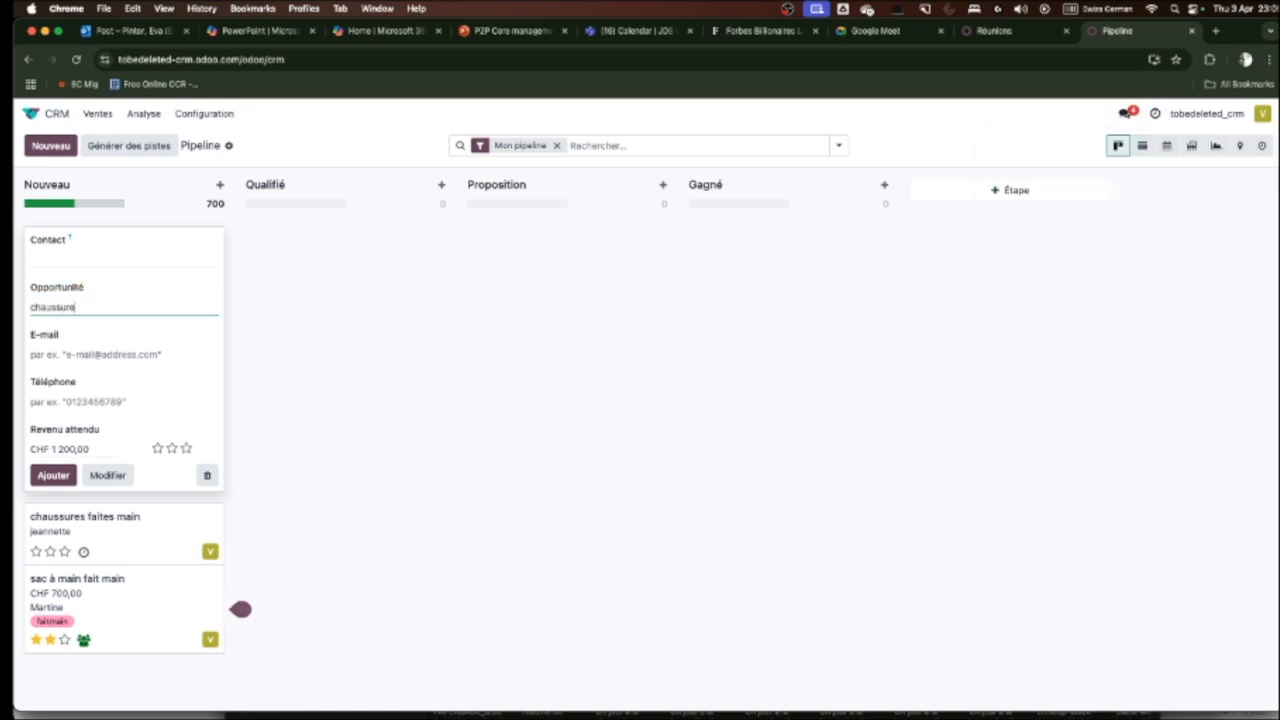
type("s")
key("Return")
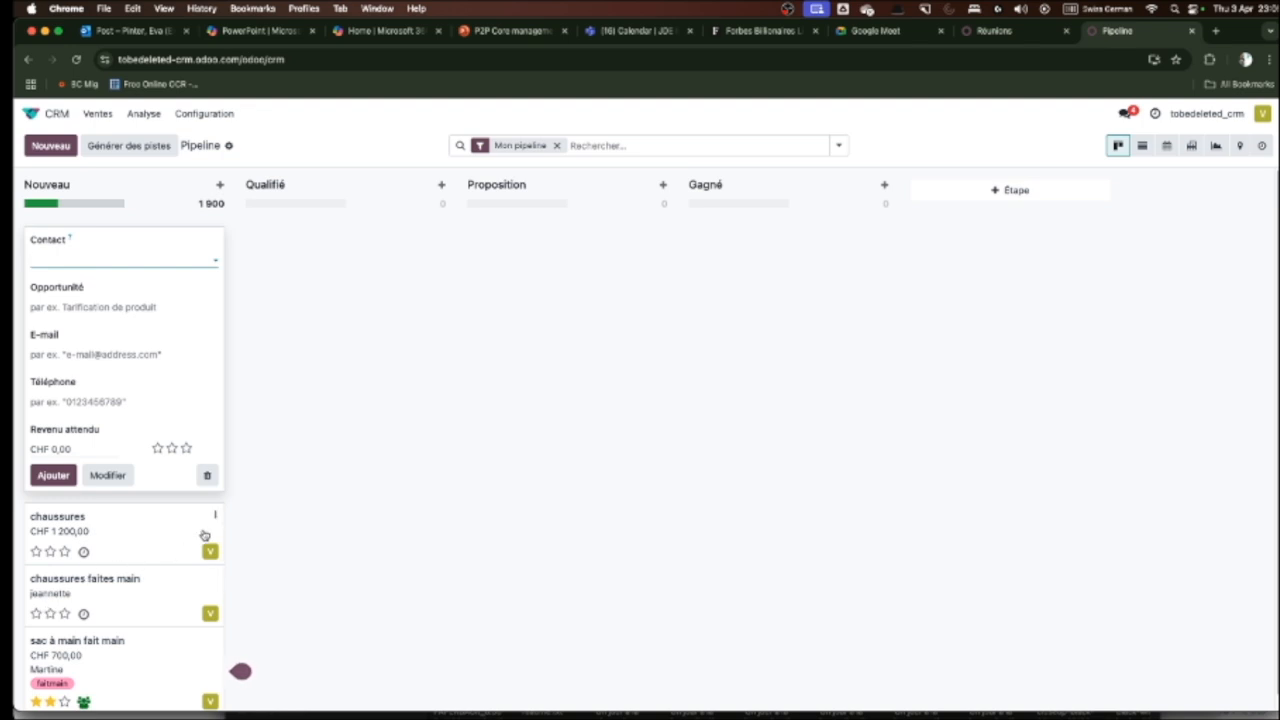
left_click(207, 475)
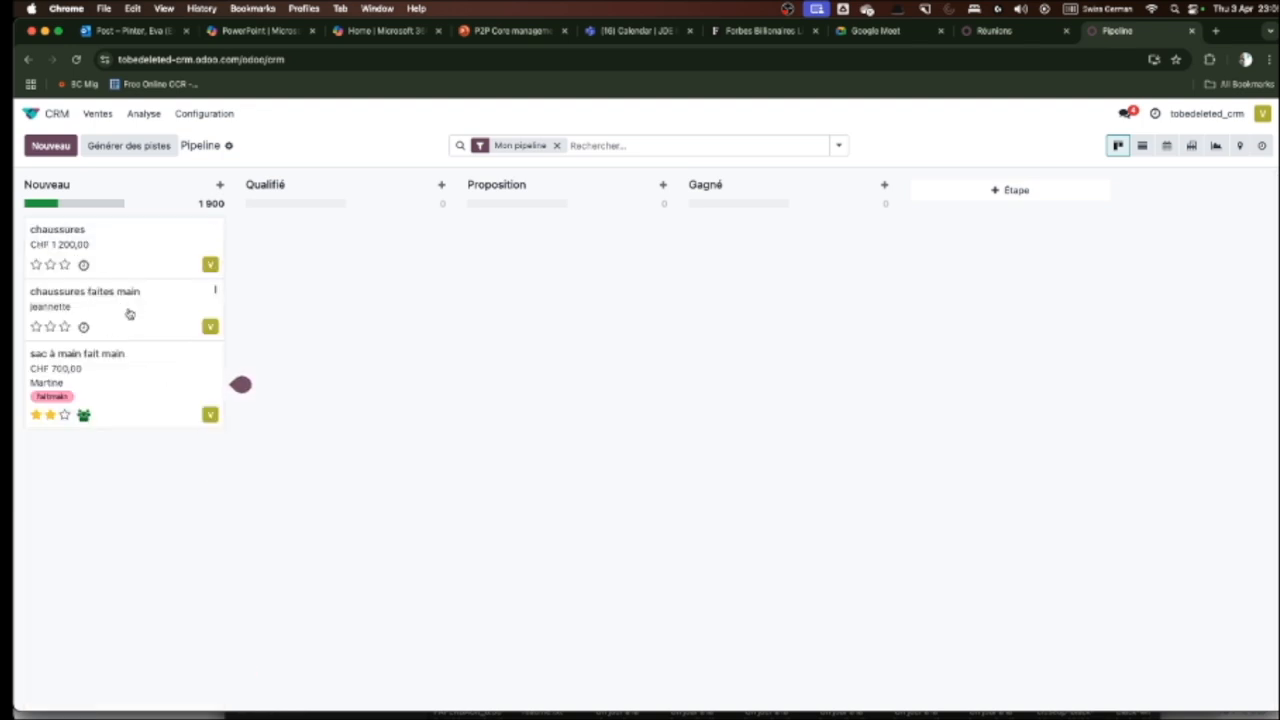
- Delete the "chaussures faites main" opportunity from the Nouveau stage
left_click(215, 290)
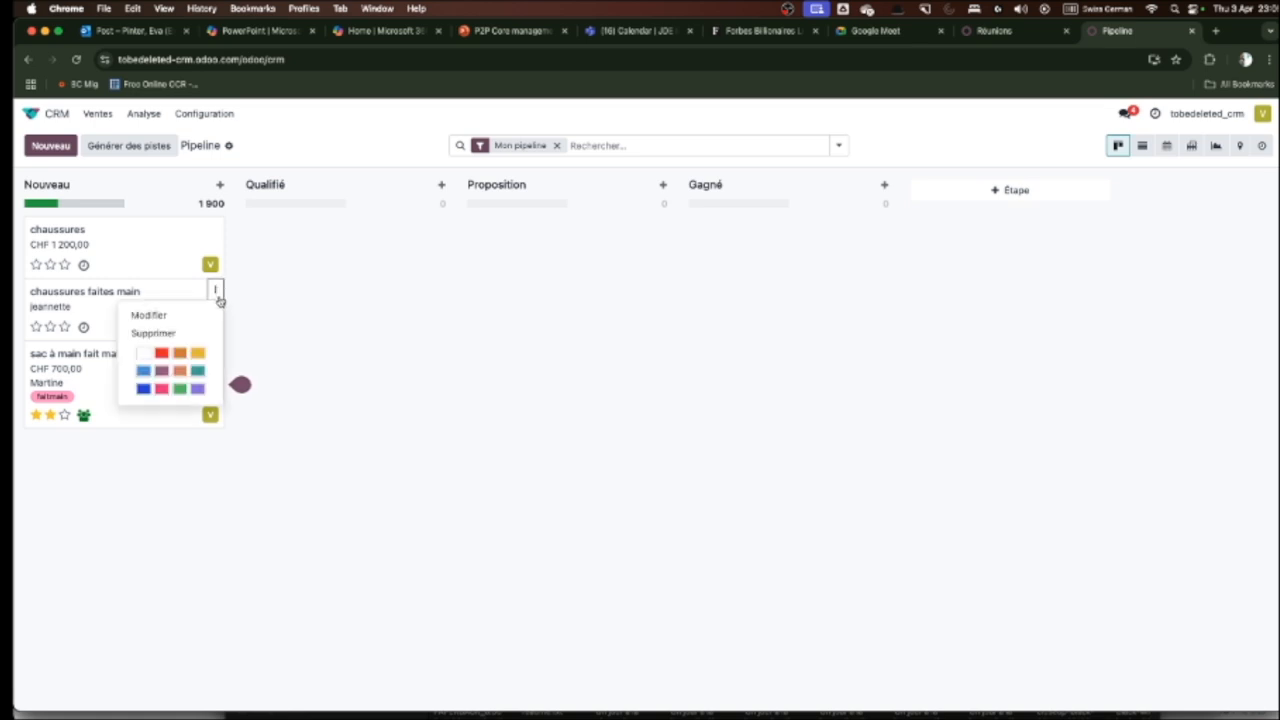
mouse_move(179, 337)
left_mouse_down()
mouse_move(296, 278)
mouse_move(183, 337)
left_mouse_up()
left_click(183, 337)
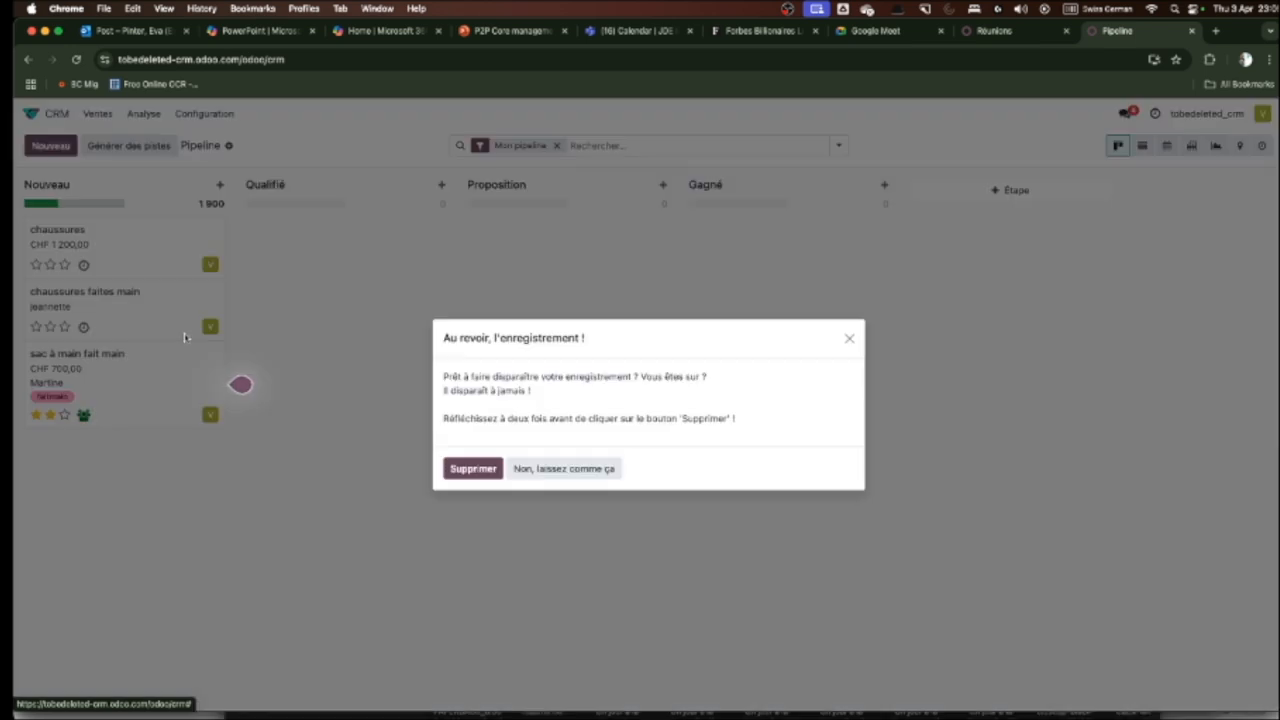
left_click(465, 471)
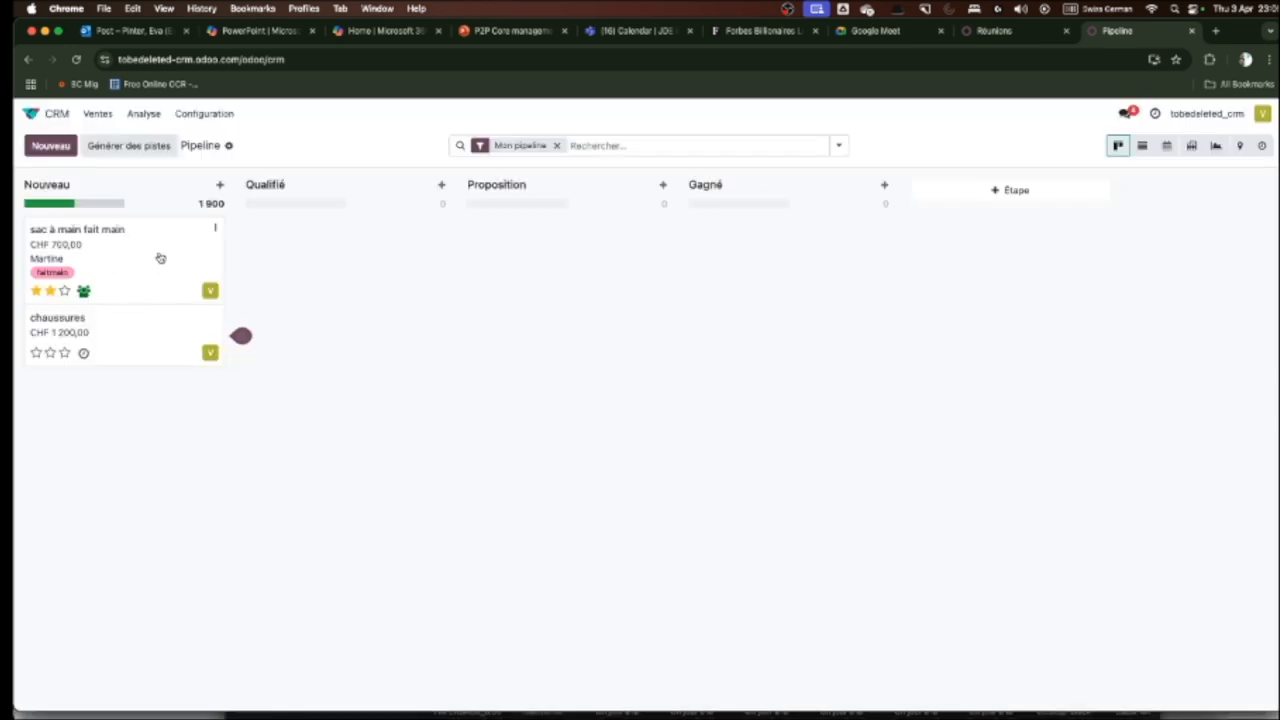
- Examine the "chaussures" opportunity's supplementary information and return to the pipeline
left_click(142, 342)
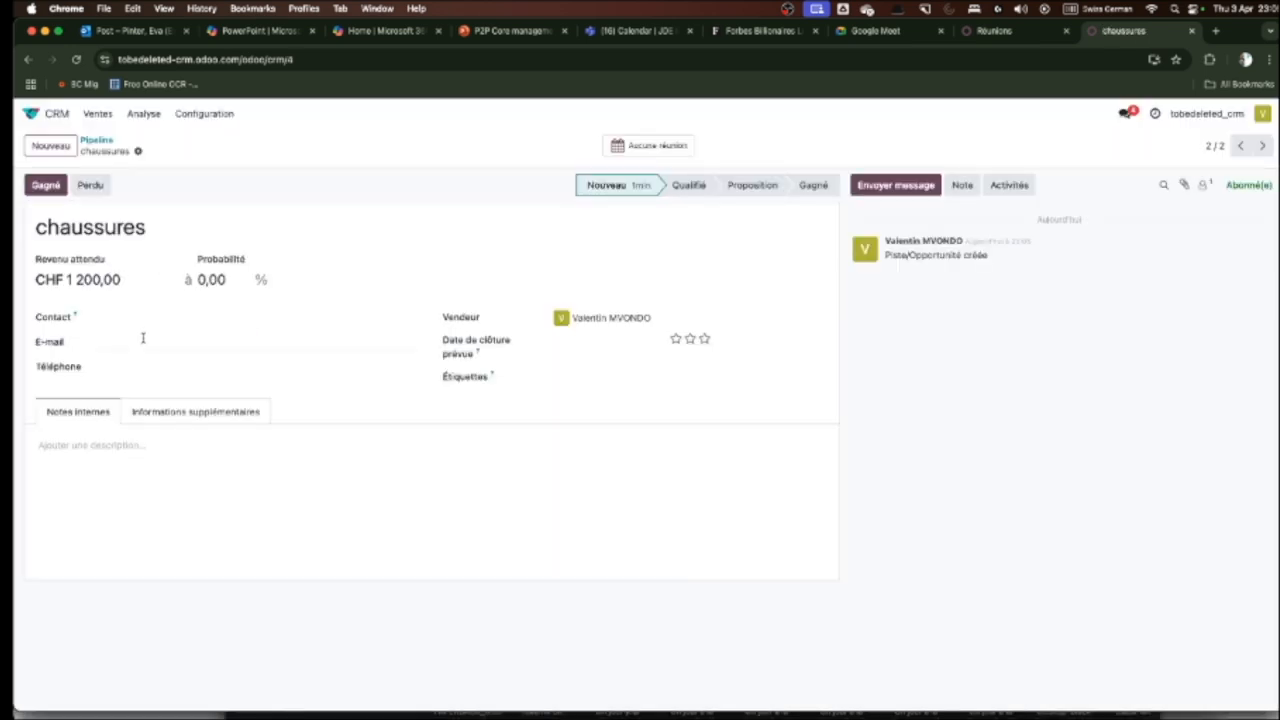
left_click(229, 424)
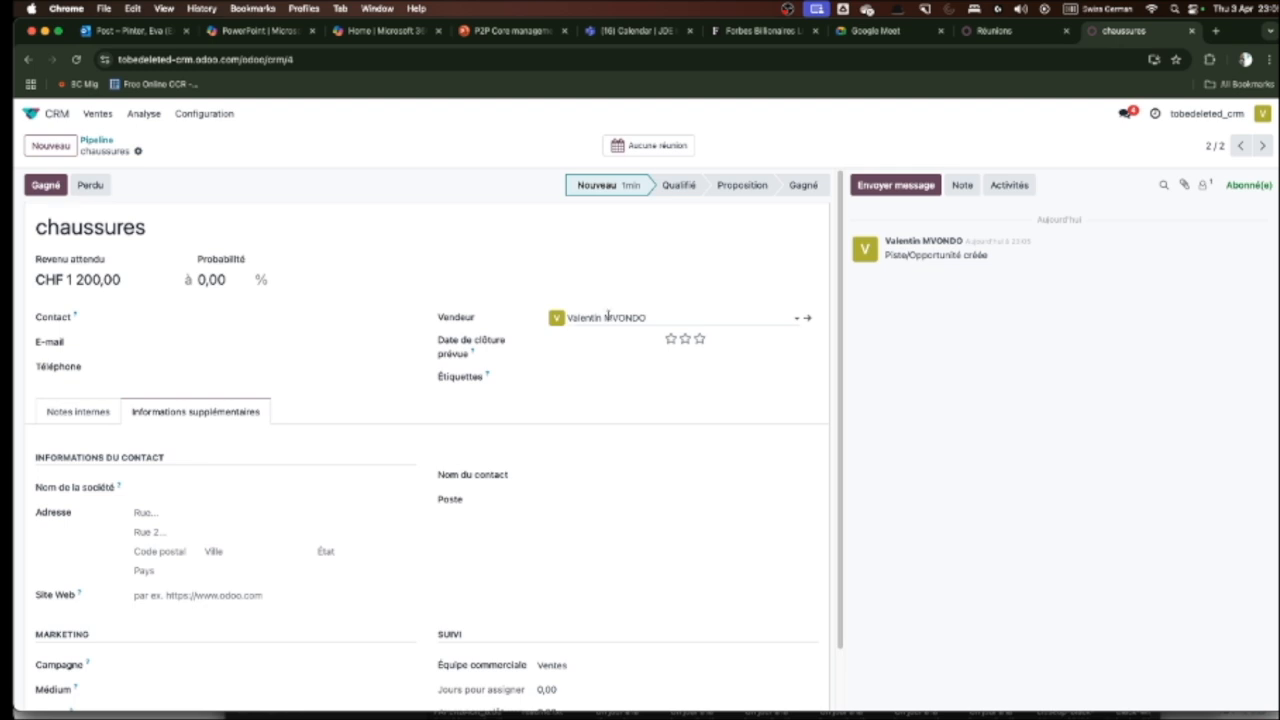
left_click(100, 142)
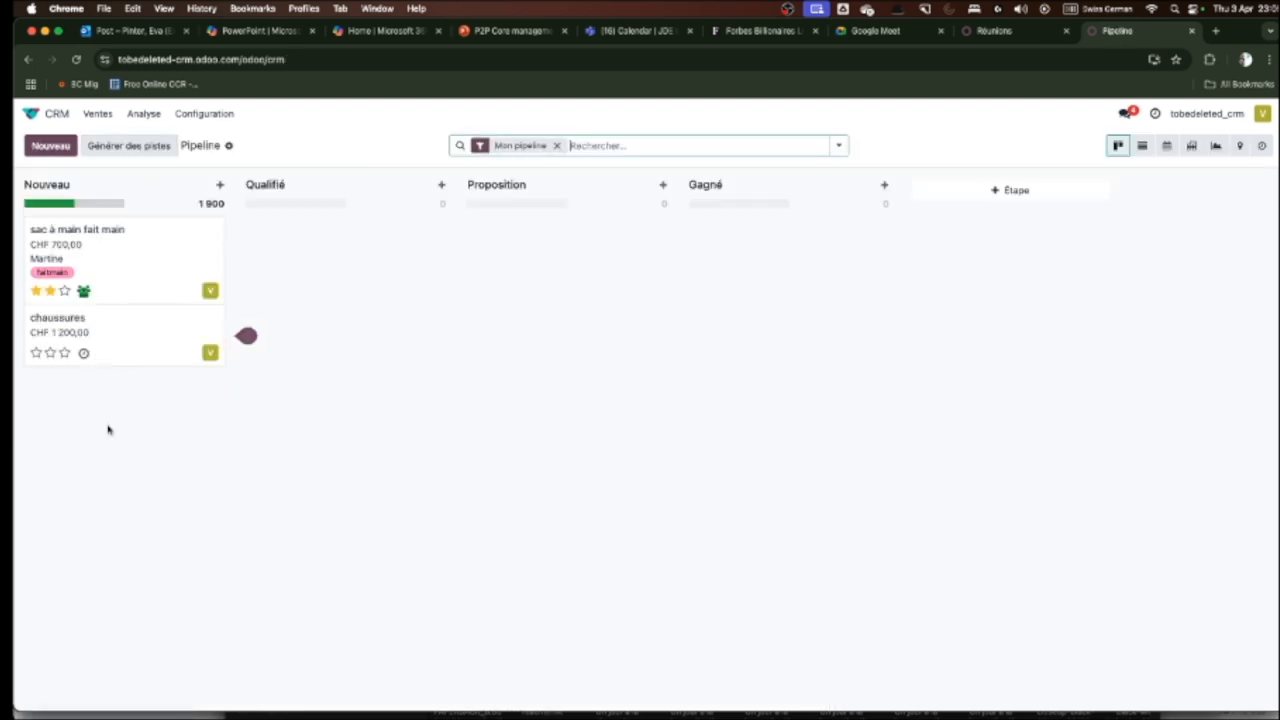
- Plan an "Appel de qualification" activity for the "chaussures" opportunity
left_click(85, 354)
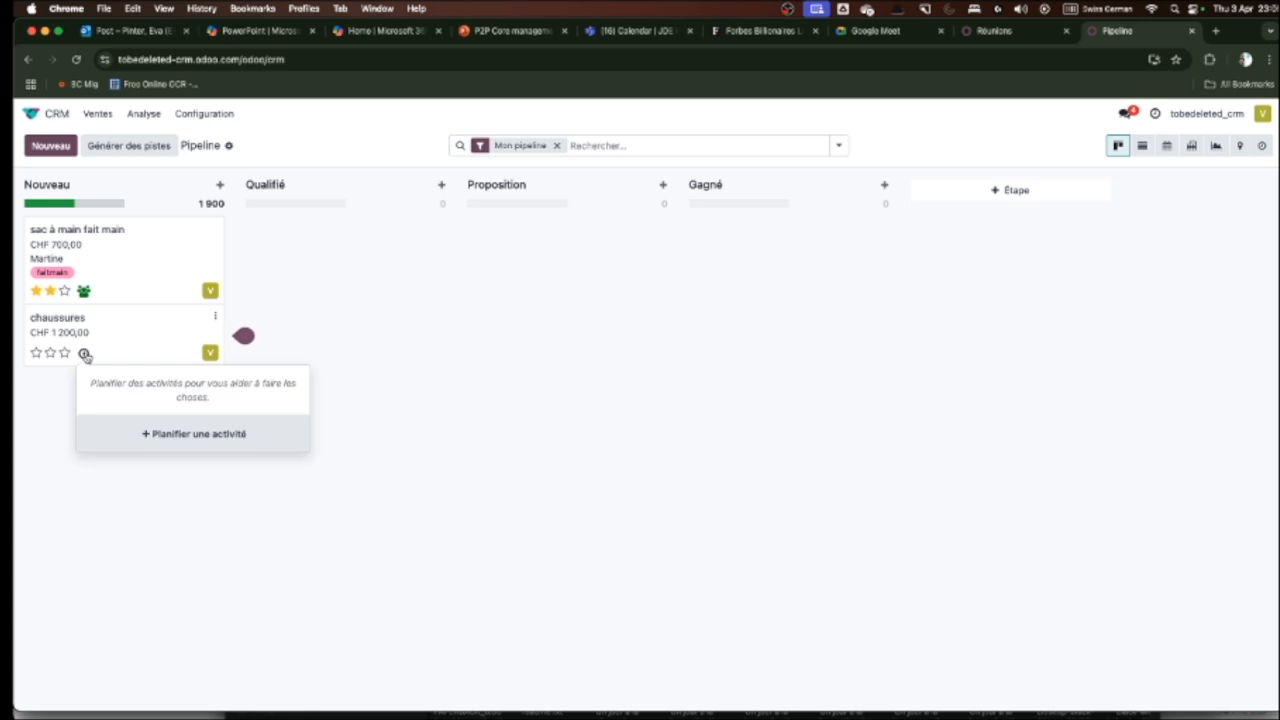
left_click(222, 438)
left_click(476, 374)
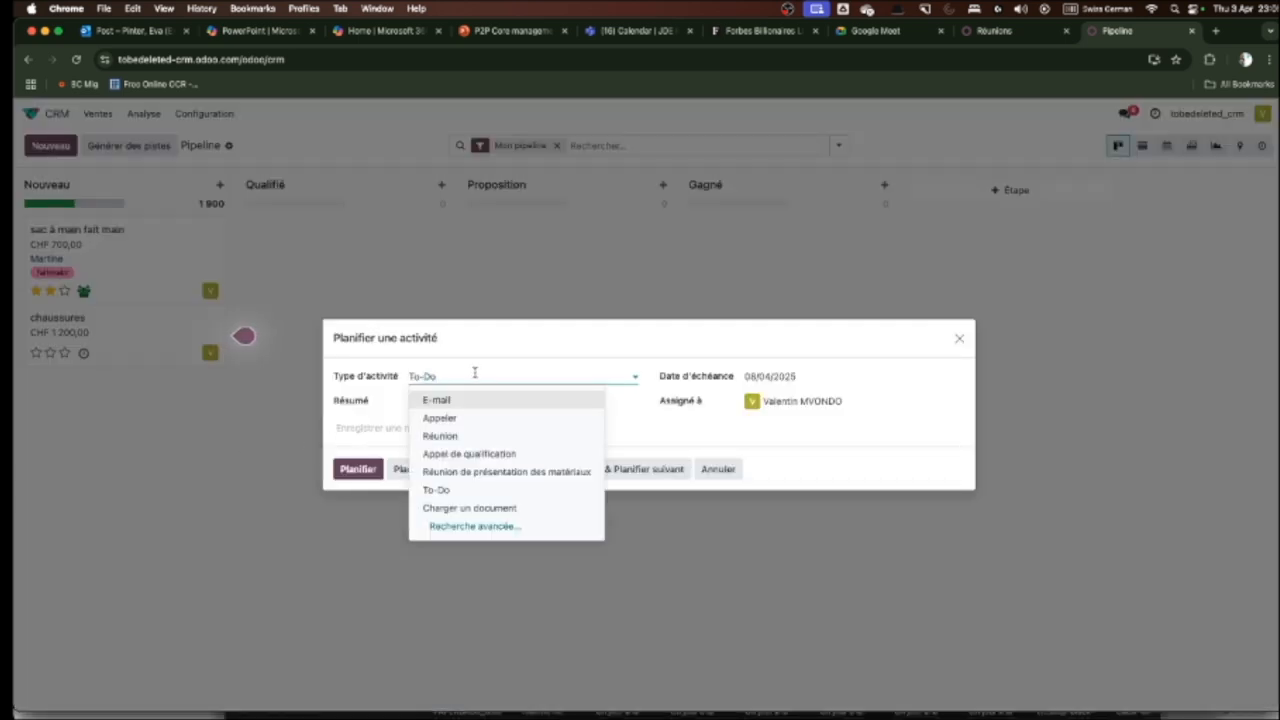
left_click(470, 454)
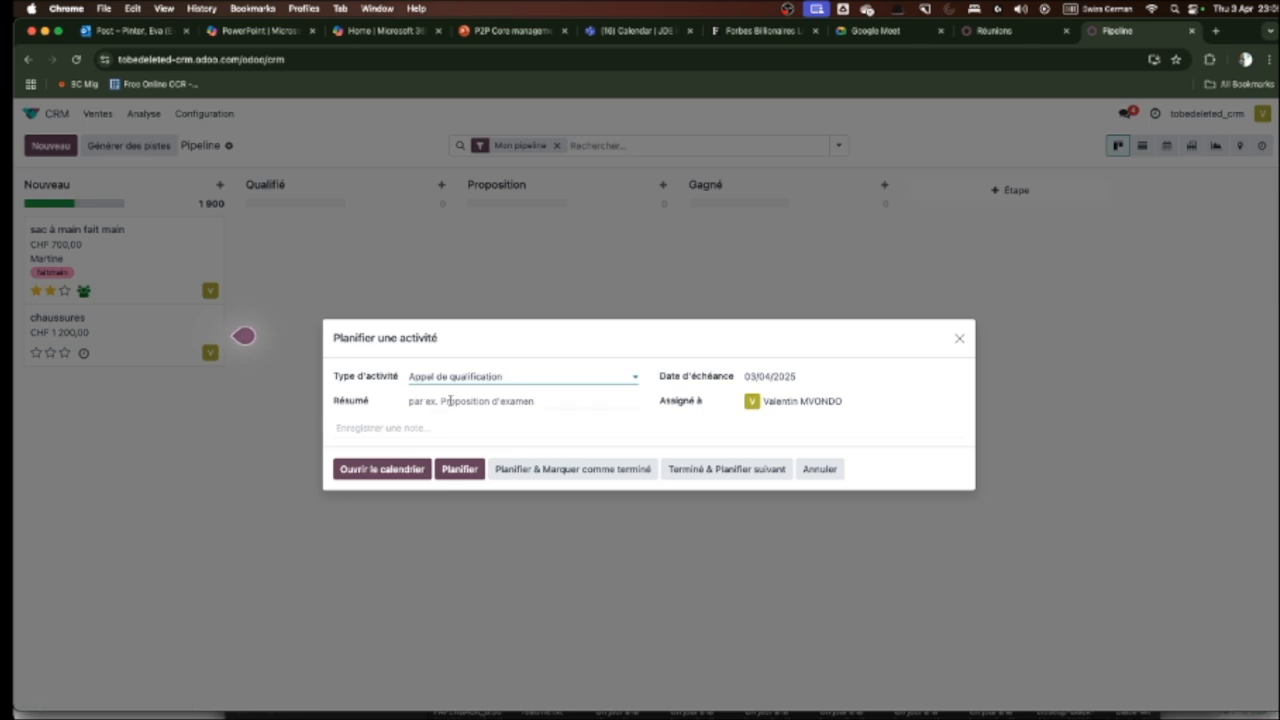
left_click(463, 469)
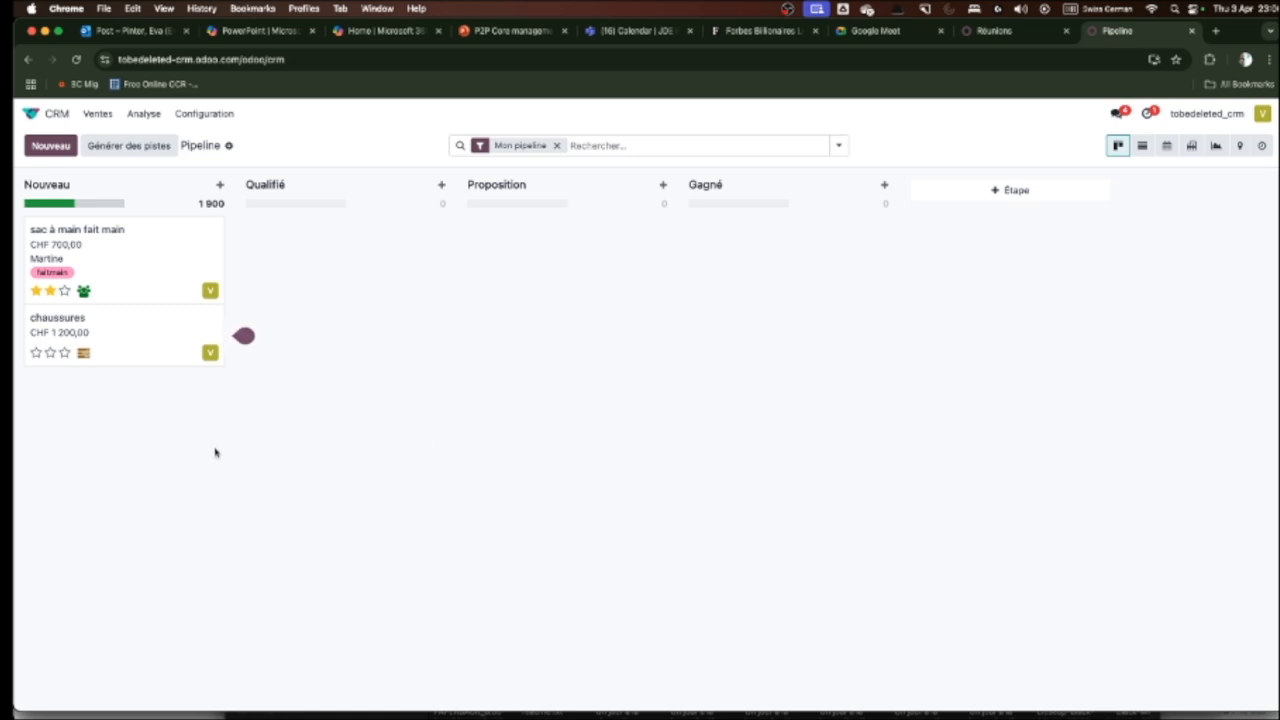
- Complete the "chaussures" qualification call with the comment "intéresseé" and start planning its follow-up activity
left_click(84, 354)
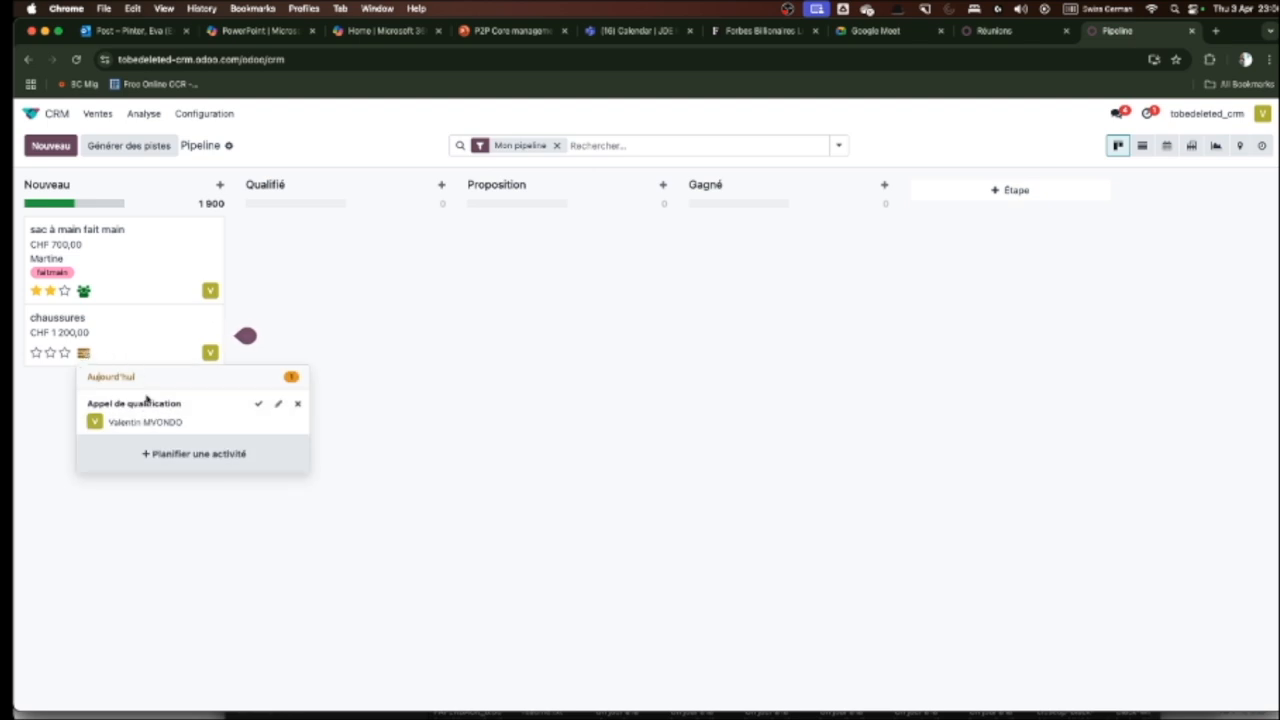
left_click(261, 405)
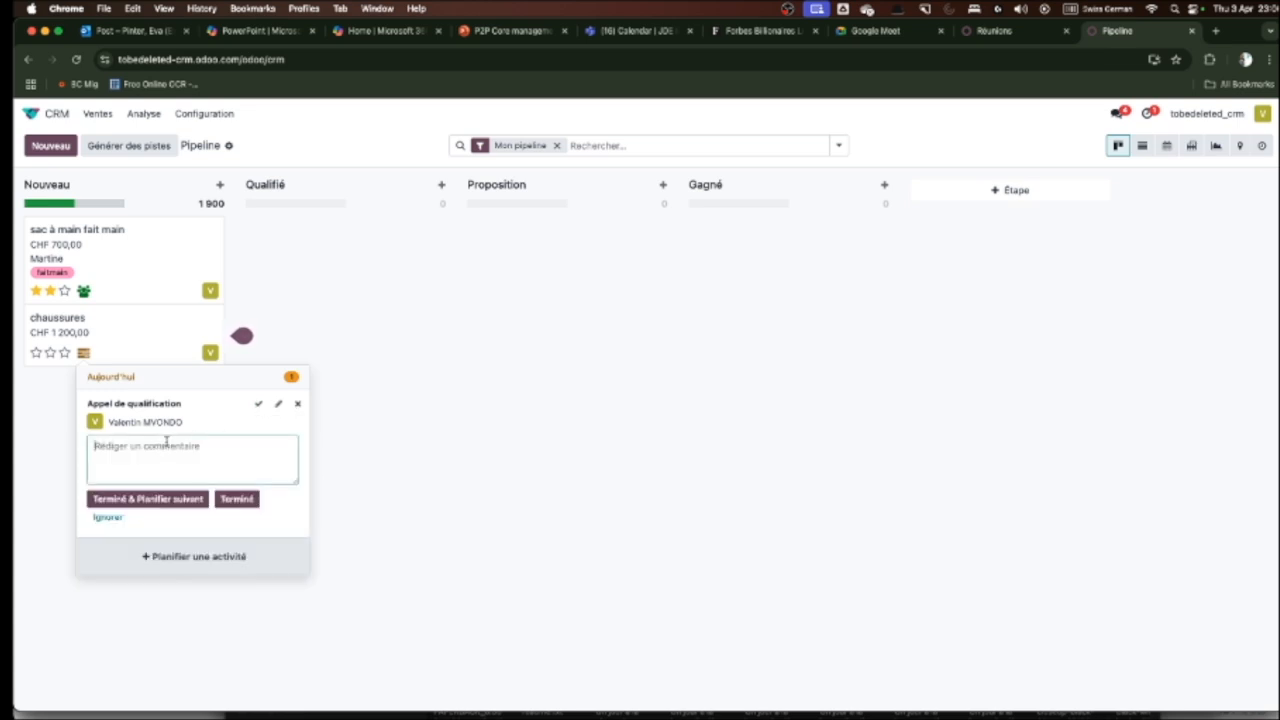
type("intéressé")
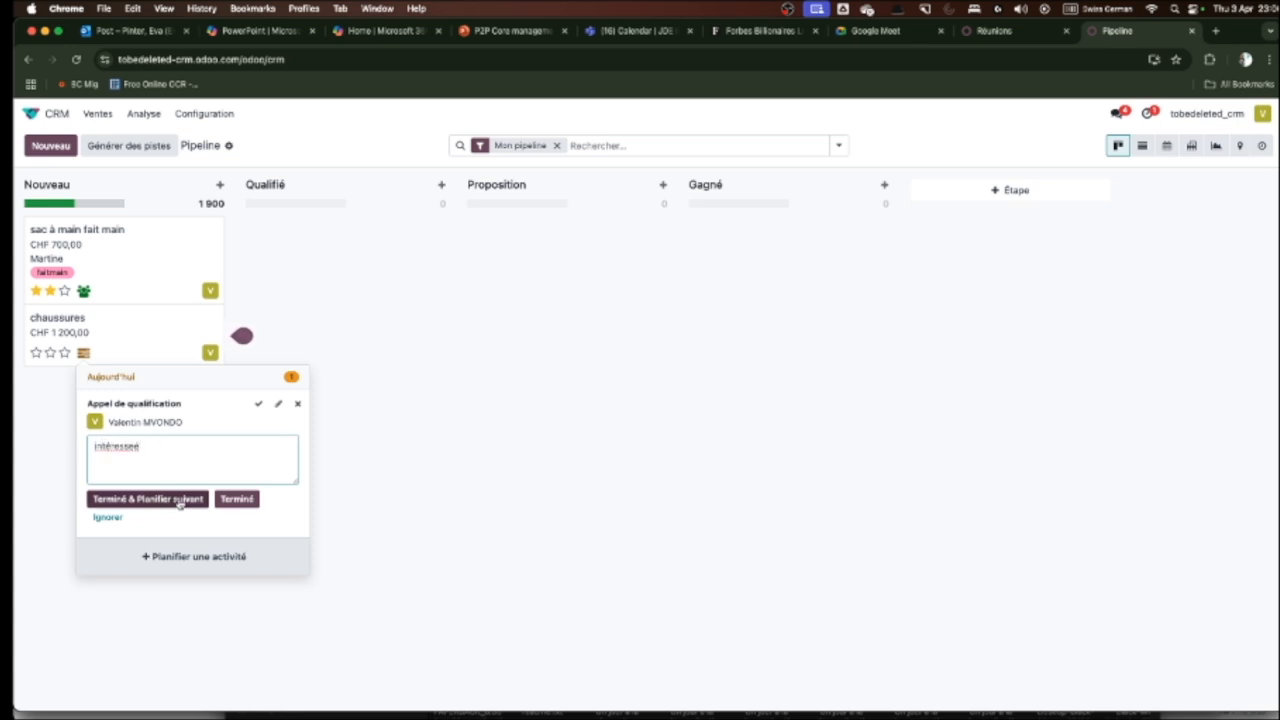
left_click(148, 499)
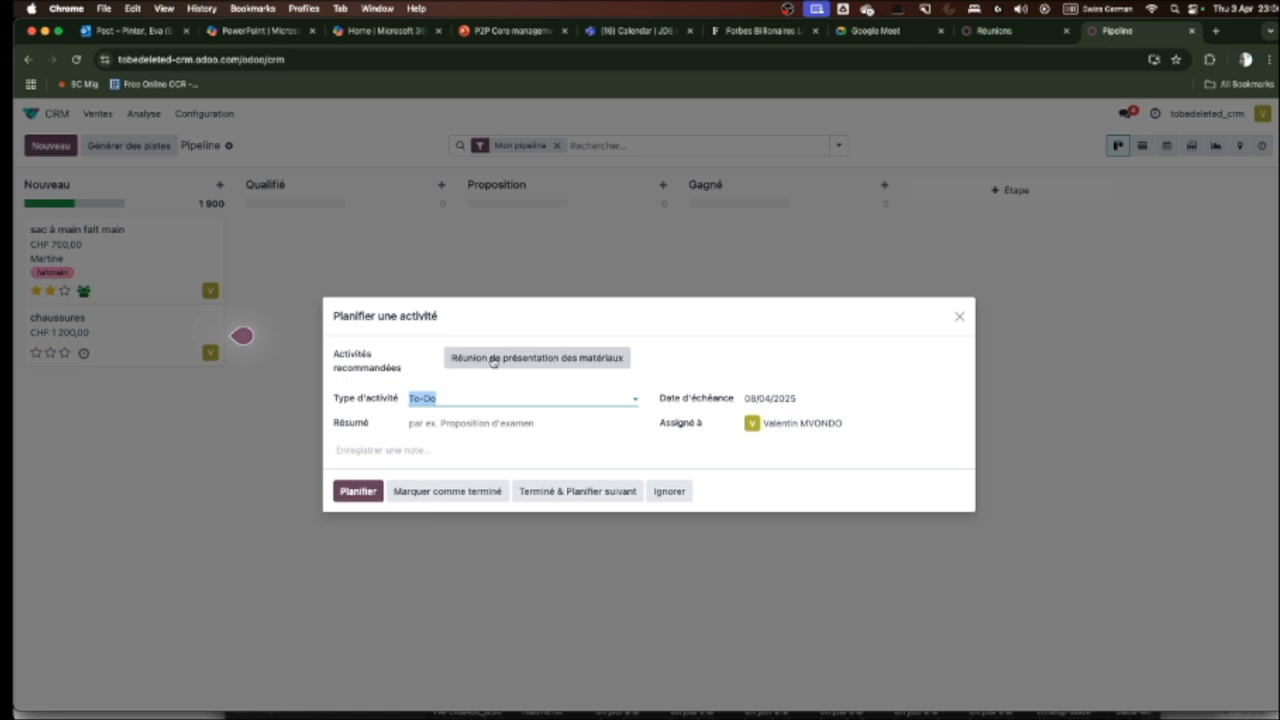
- Schedule the recommended "Réunion de présentation des matériaux" for "chaussures" on 05/04/2025 from 10:15 to 12:30 and return to the pipeline
left_click(586, 359)
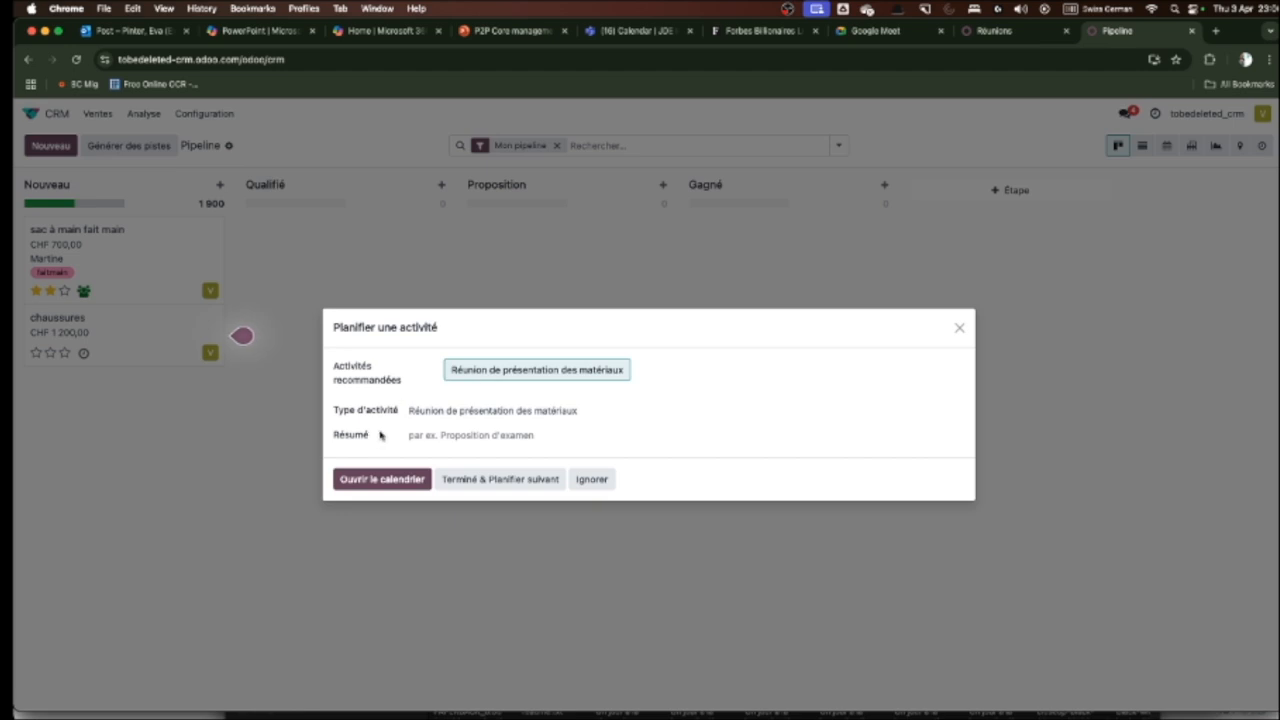
left_click(396, 485)
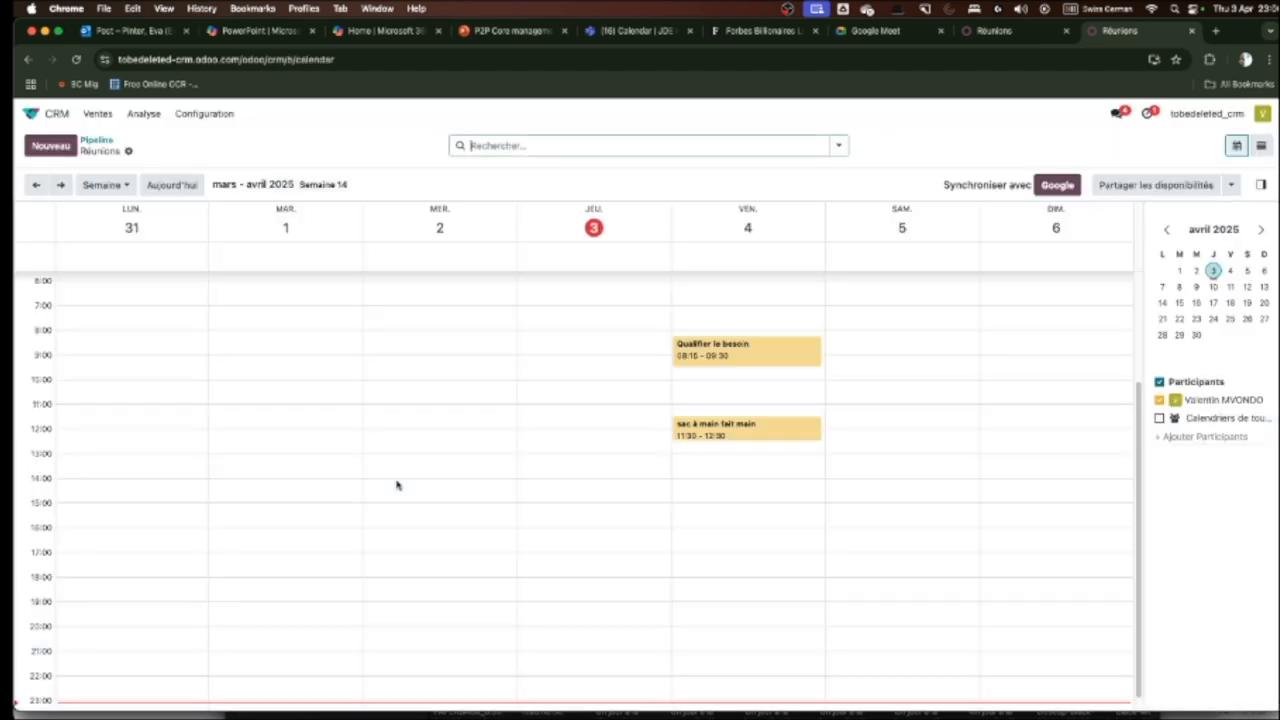
left_click_drag(916, 395, 950, 446)
type("chaussures")
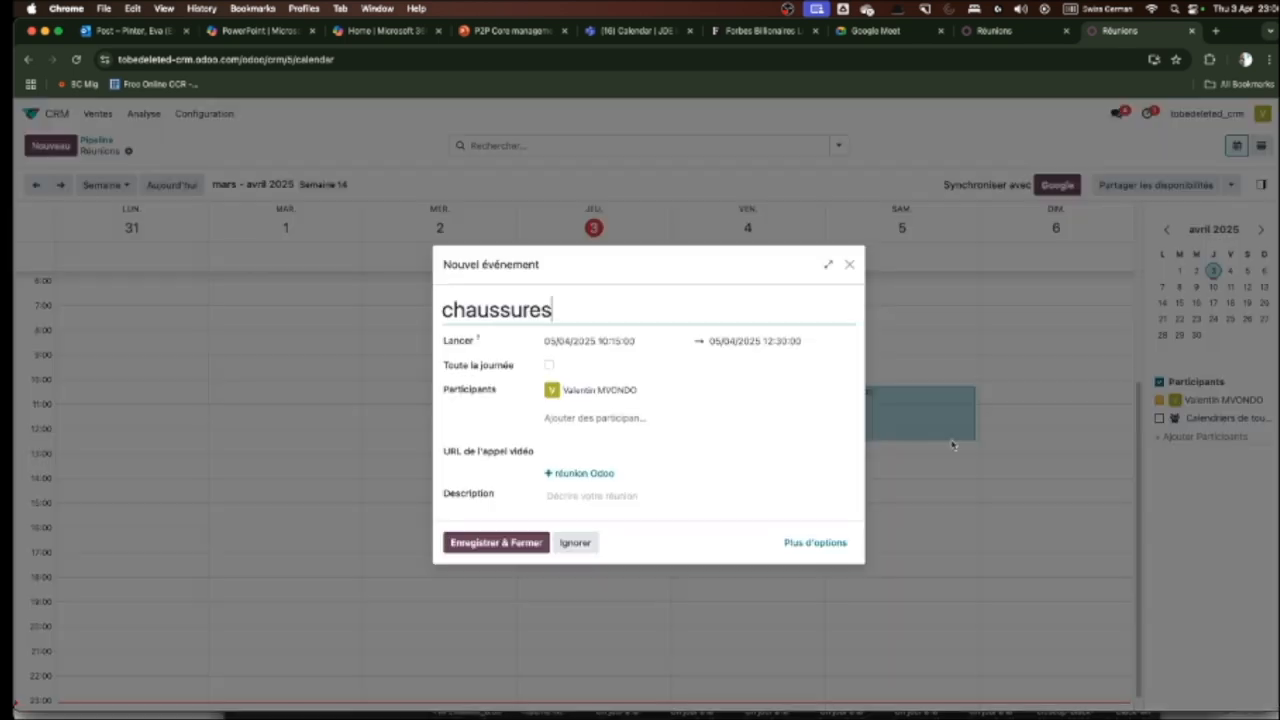
left_click(509, 540)
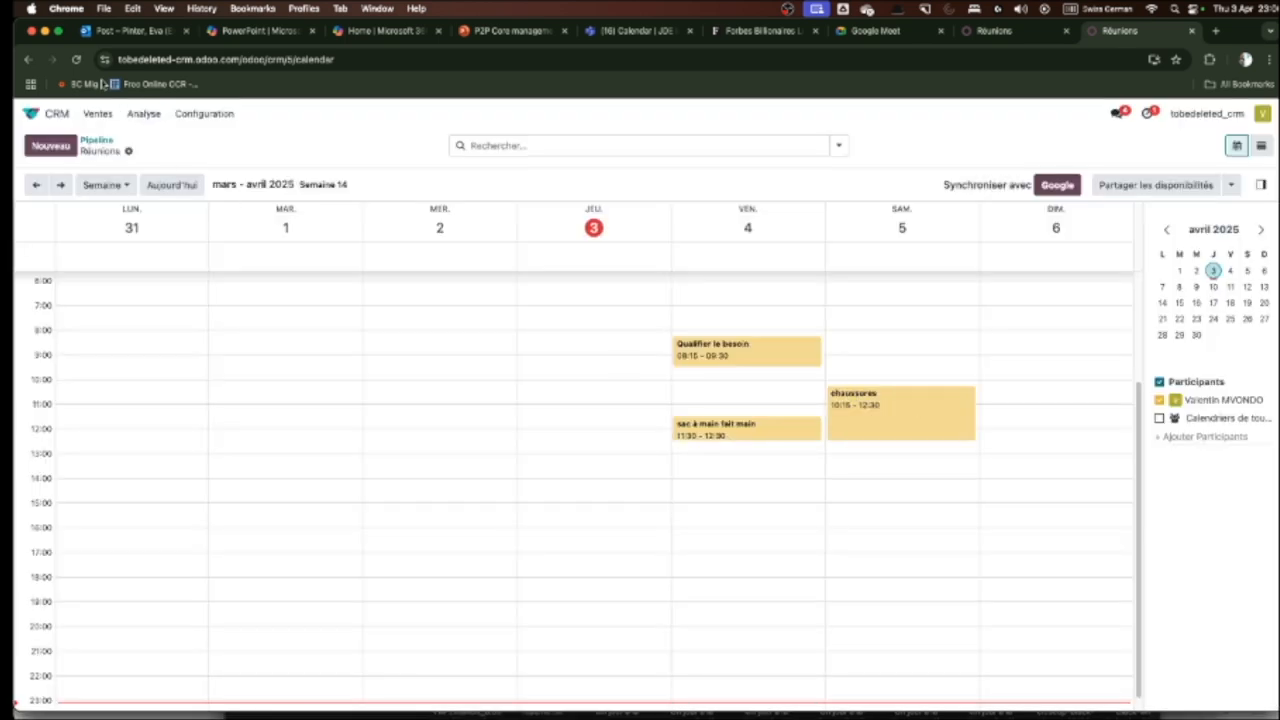
left_click(97, 142)
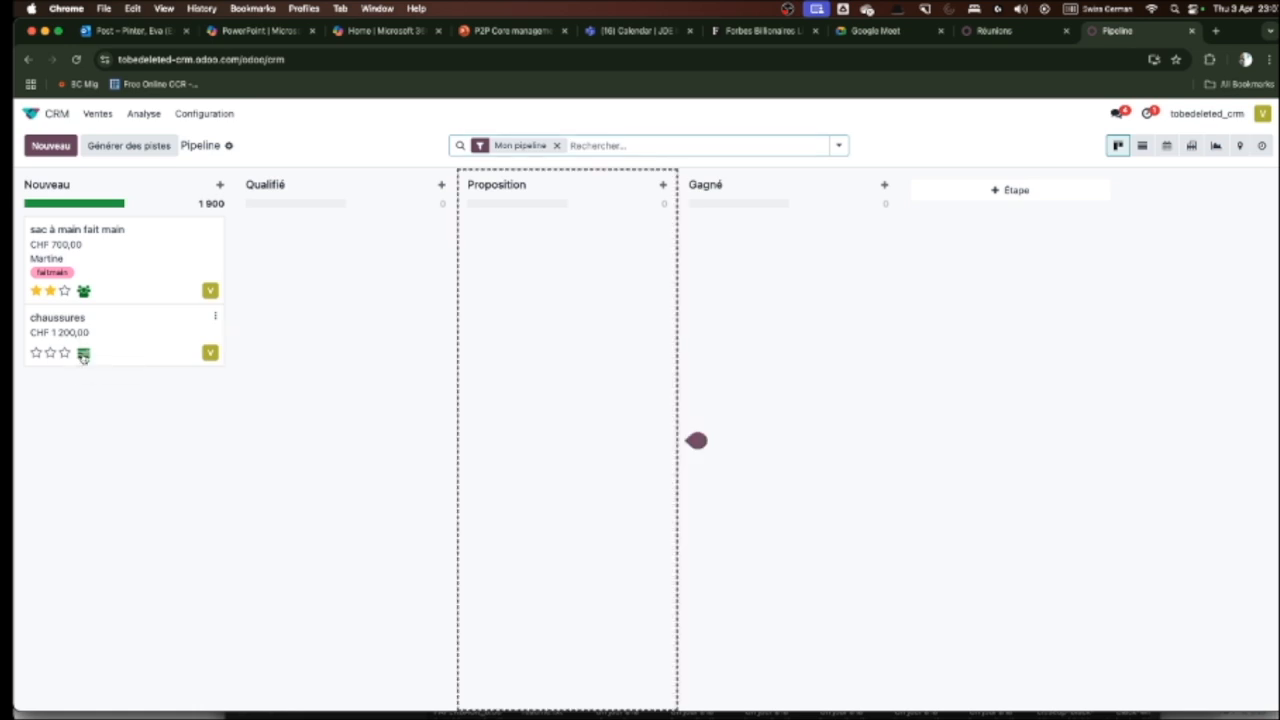
- Review the planned activity of the "chaussures" opportunity on its card and in its record, and return to the pipeline
left_click(84, 354)
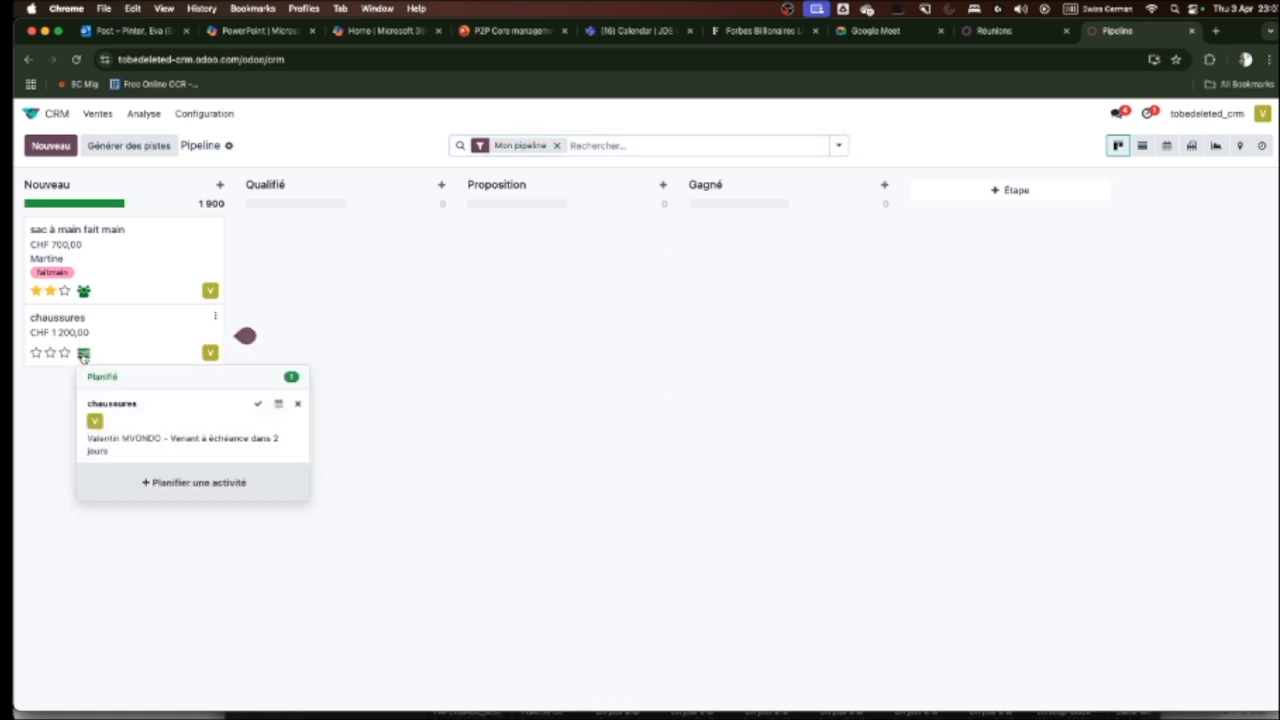
left_click(137, 331)
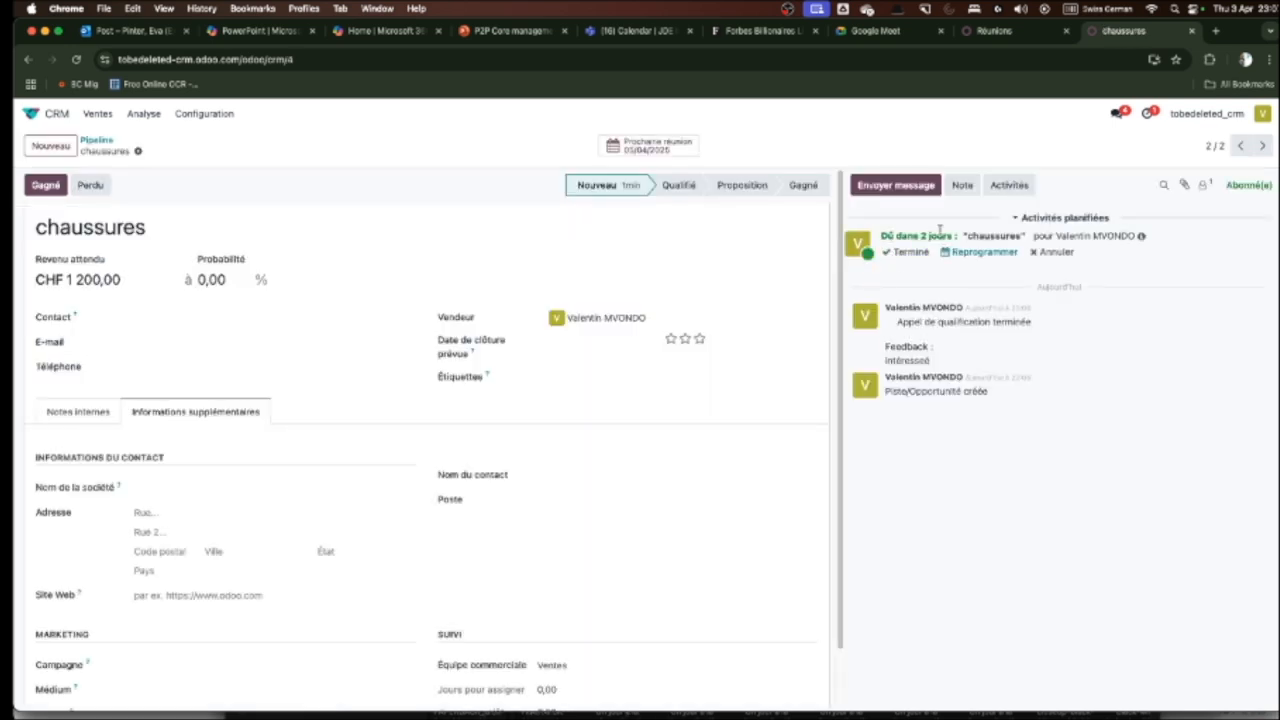
left_click_drag(972, 234, 1023, 231)
left_click(96, 140)
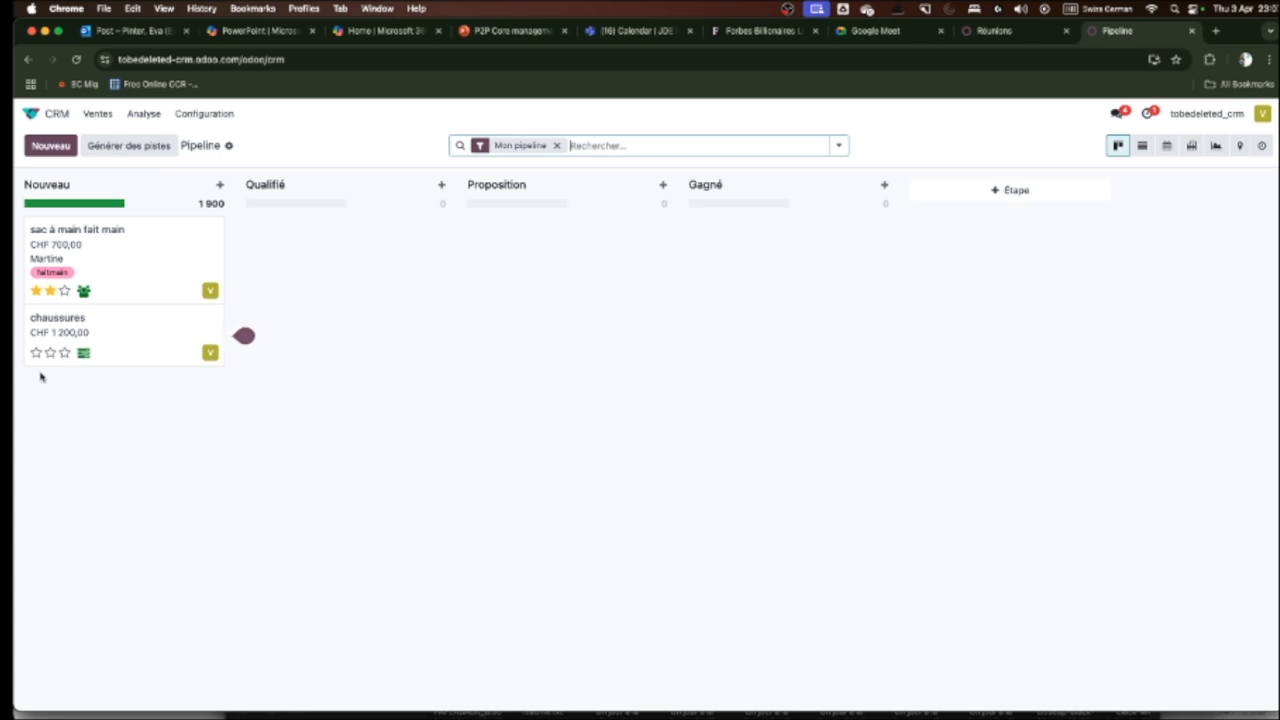
- Reschedule the "chaussures" activity by adding a "chaussures" calendar meeting on 02/04/2025 from 09:30 to 12:15
mouse_move(74, 340)
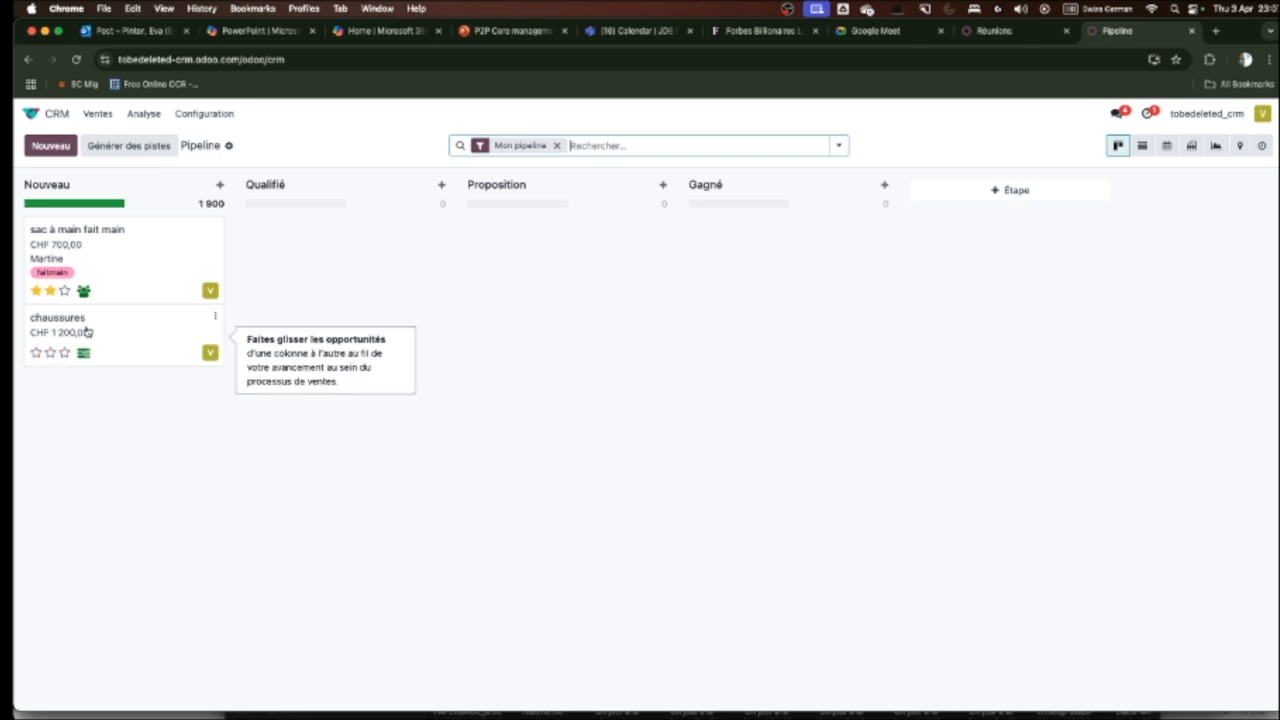
left_click_drag(98, 330, 98, 330)
left_click(98, 330)
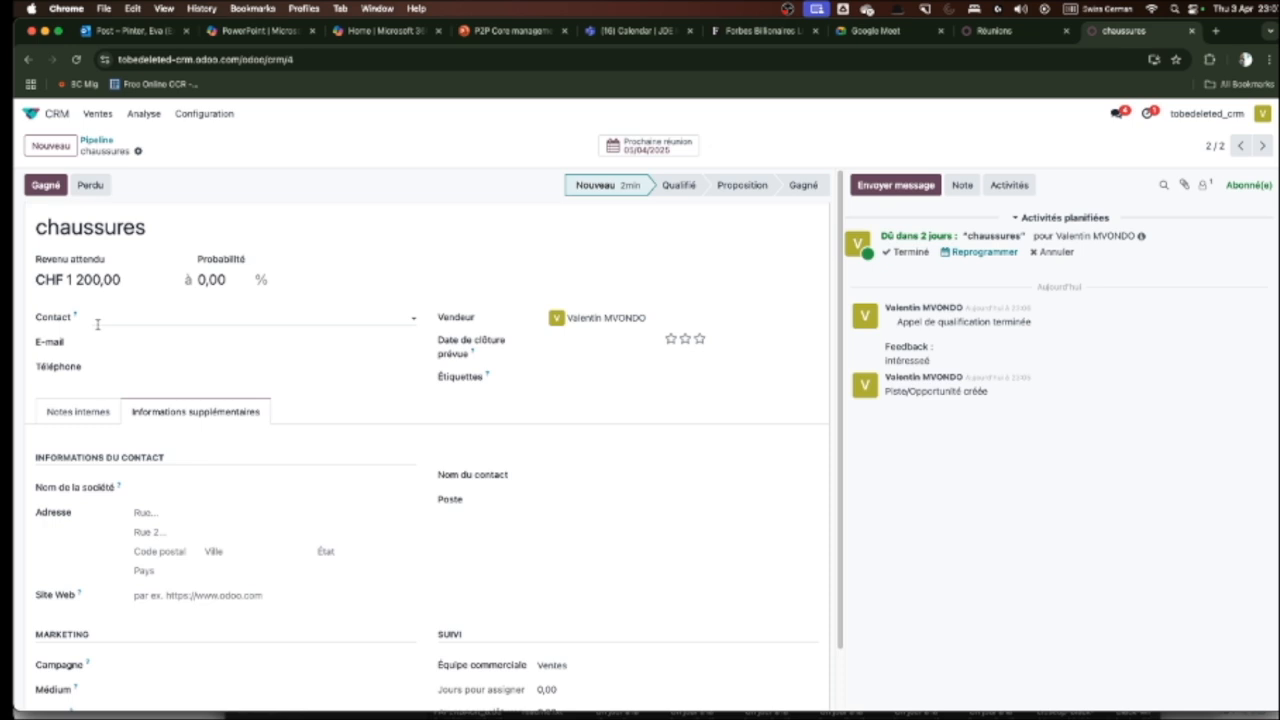
left_click(971, 254)
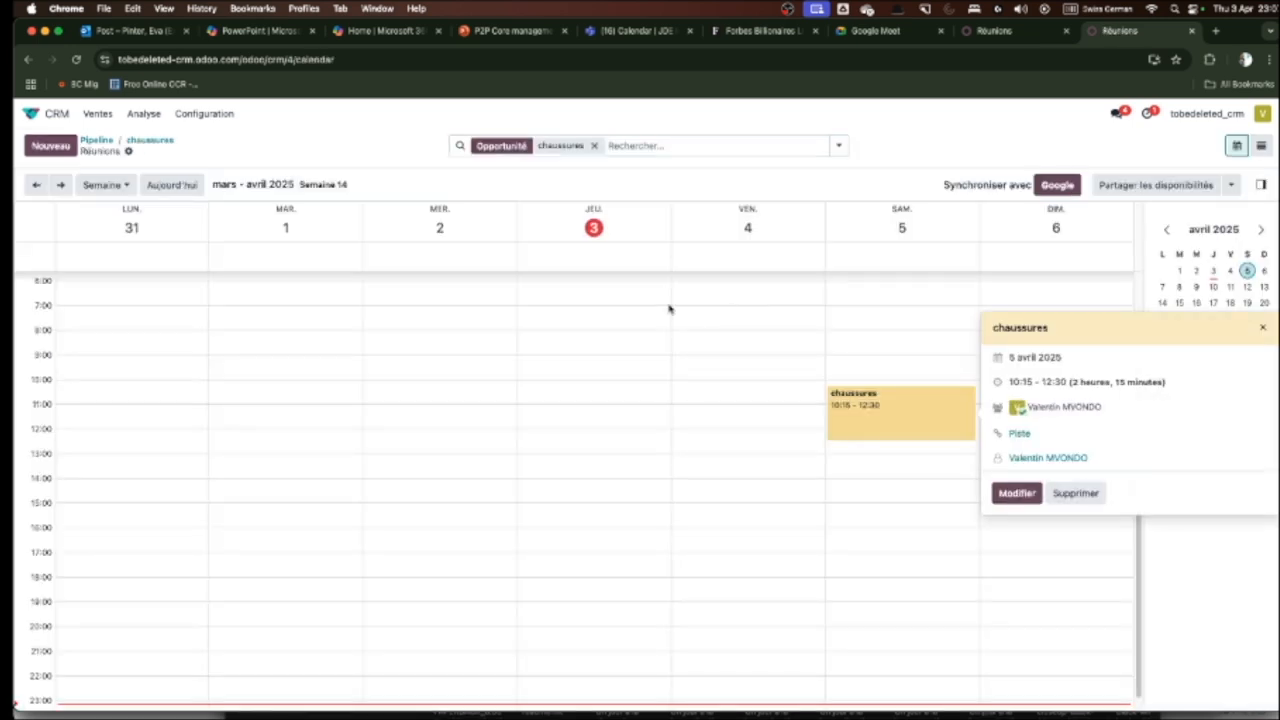
left_click(378, 395)
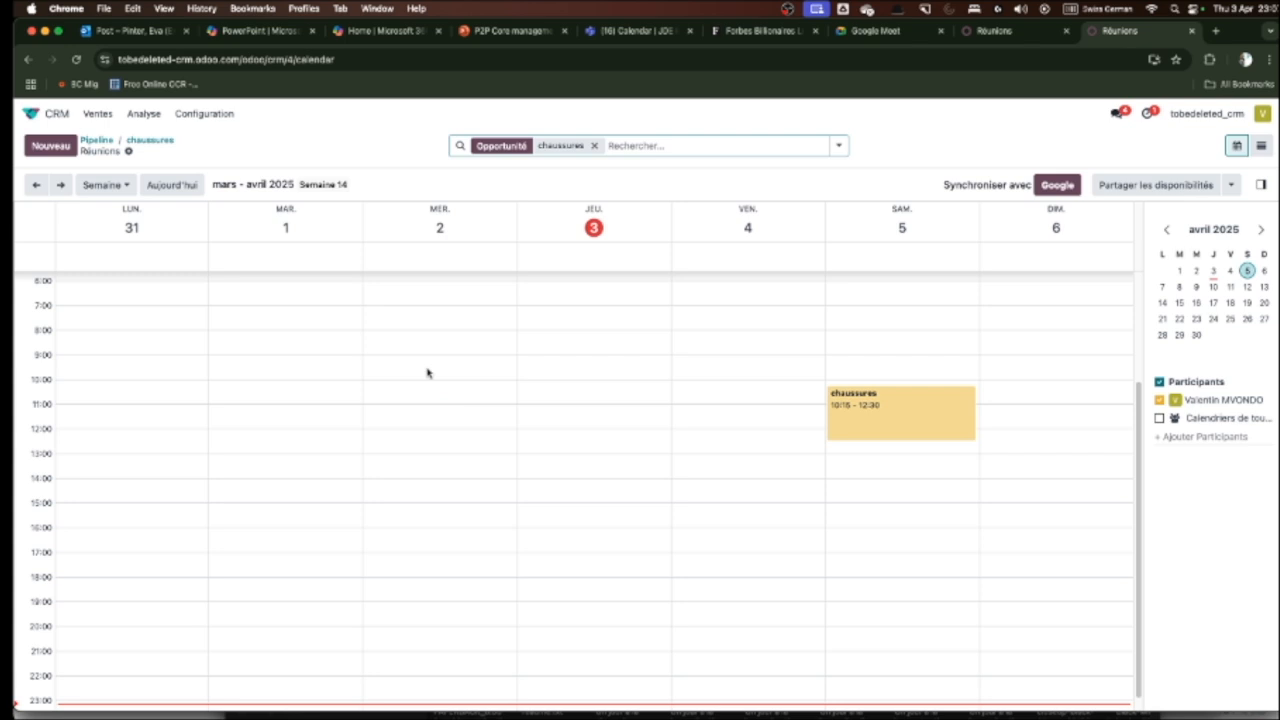
left_click_drag(426, 371, 422, 430)
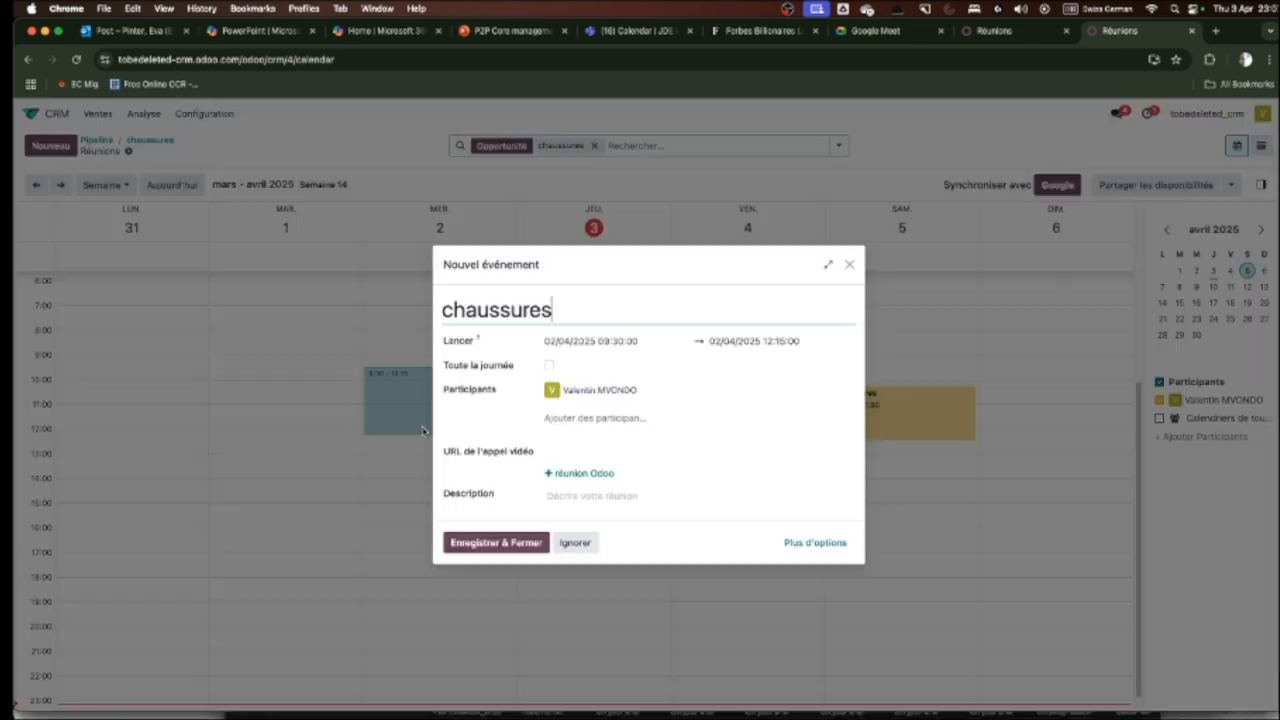
left_click(490, 541)
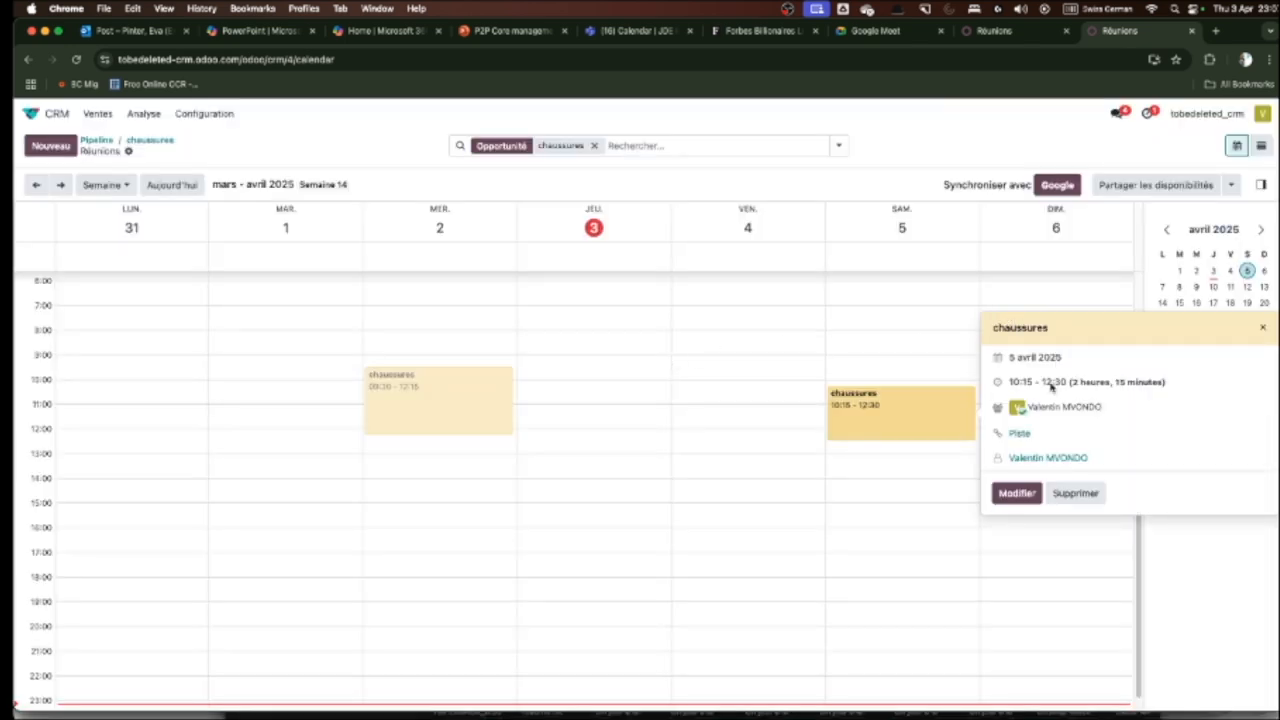
- Review the details of the 5 April "chaussures" meeting and the opportunity's planned activity, and return to the pipeline
left_click(1018, 494)
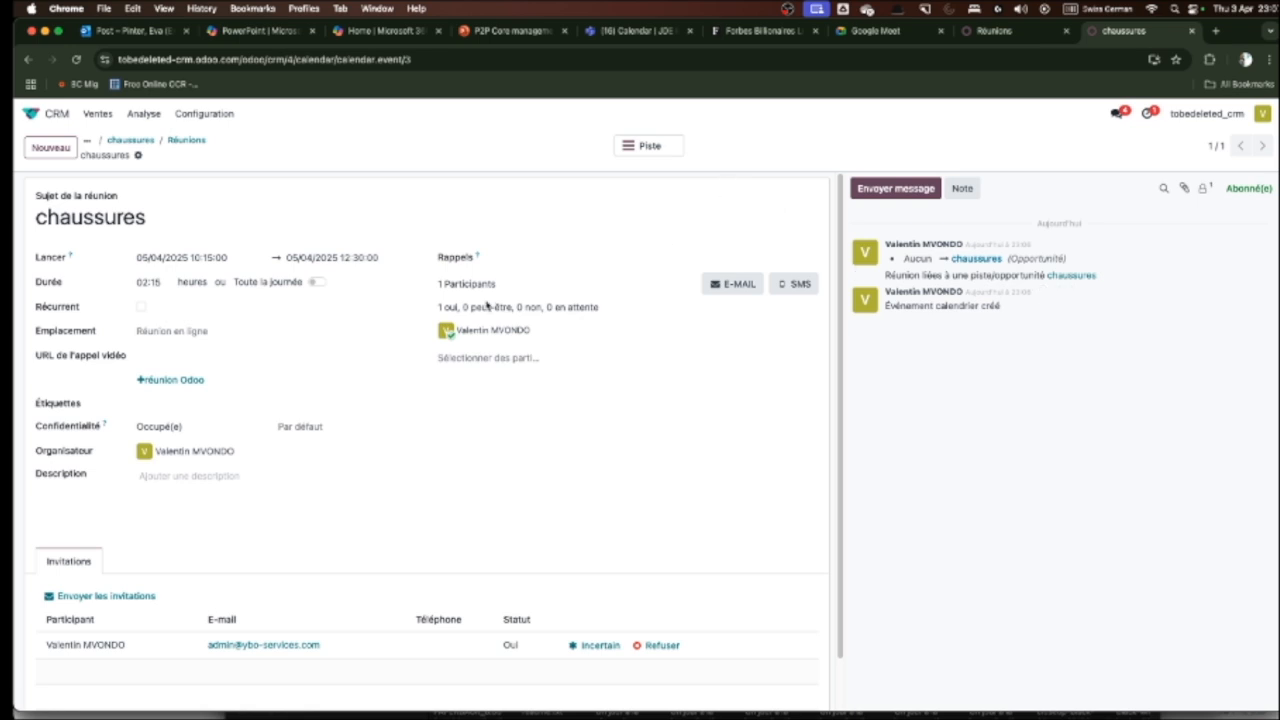
left_click(145, 140)
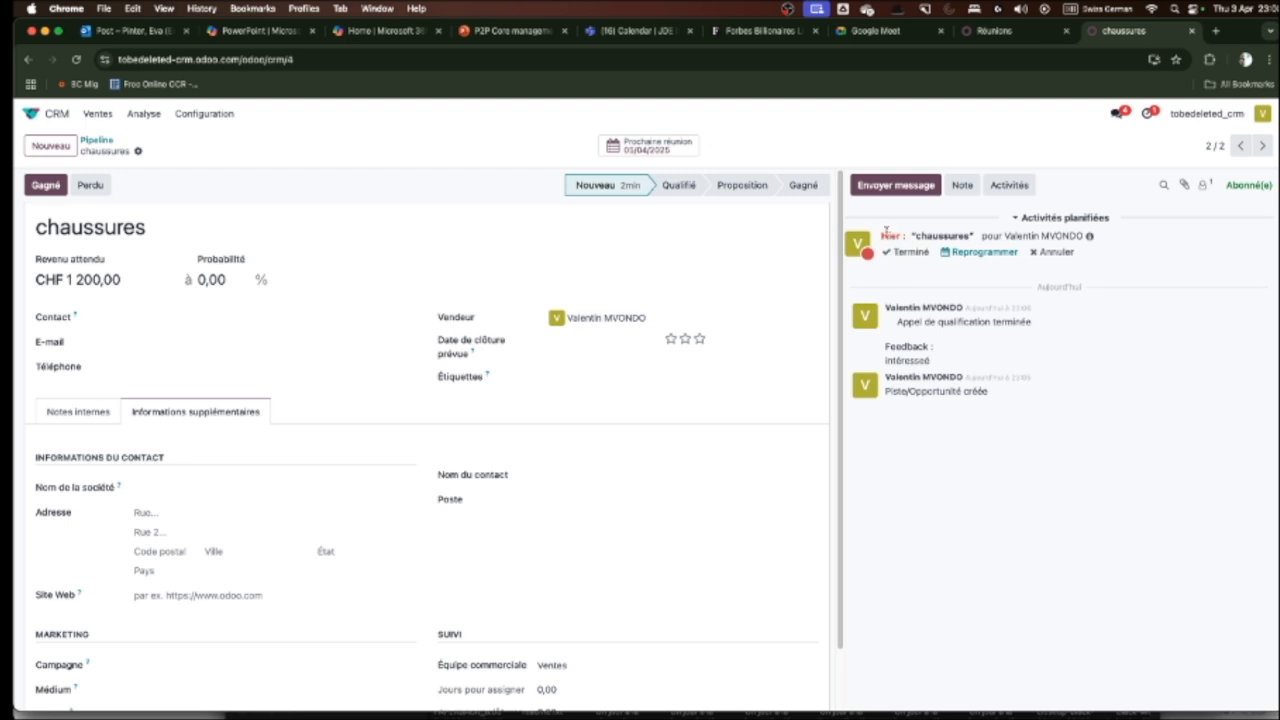
left_click(96, 140)
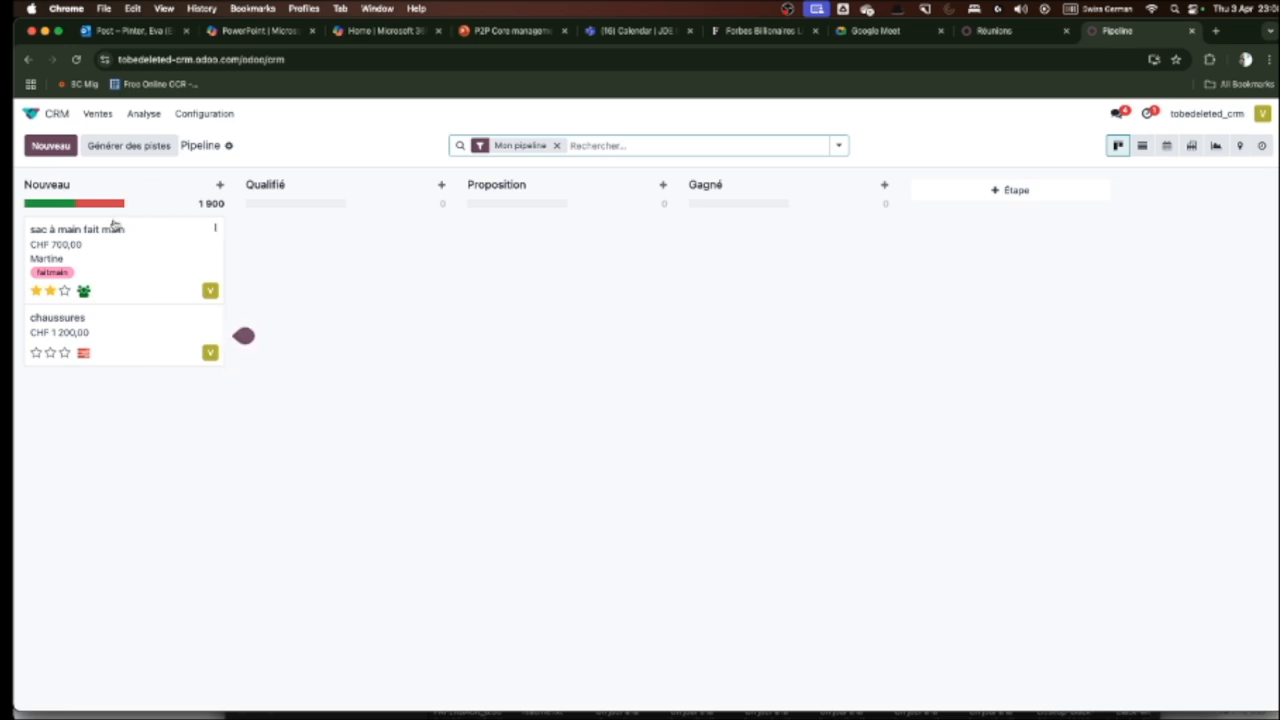
- Filter the Nouveau stage by overdue activities and by planned activities to compare the opportunities in each status
mouse_move(57, 207)
mouse_move(117, 206)
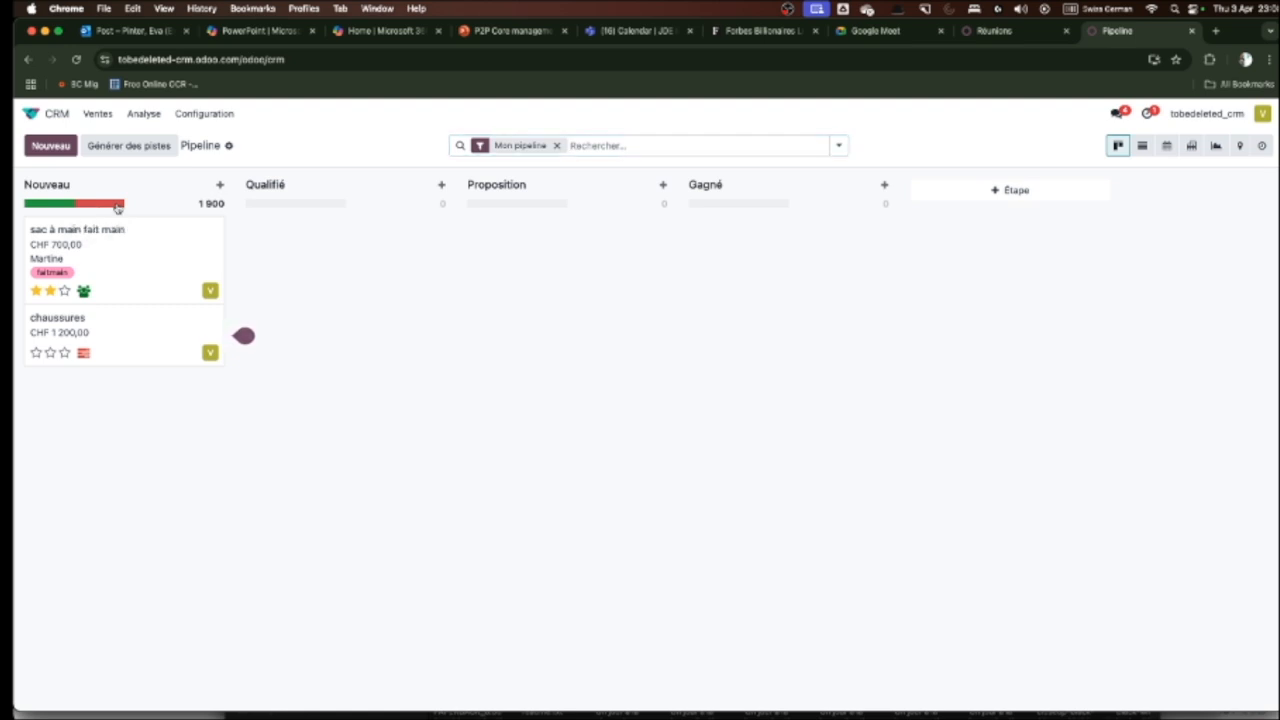
left_click(116, 206)
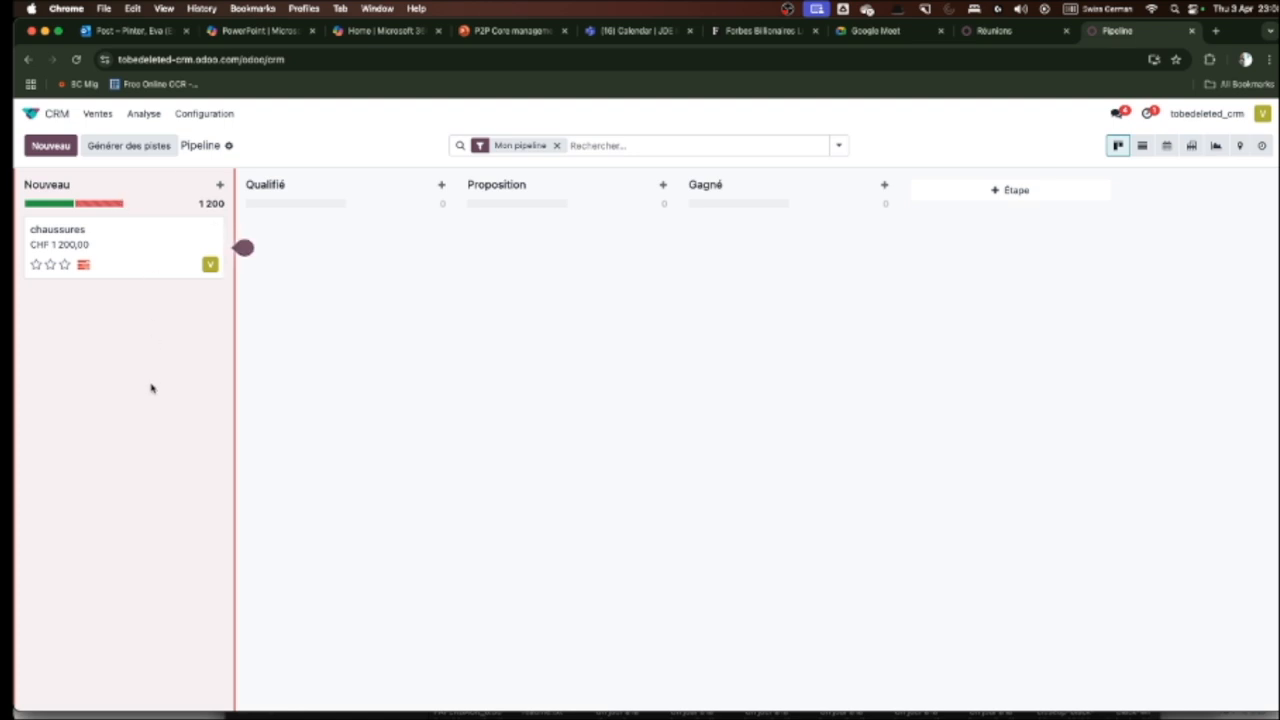
left_click(53, 205)
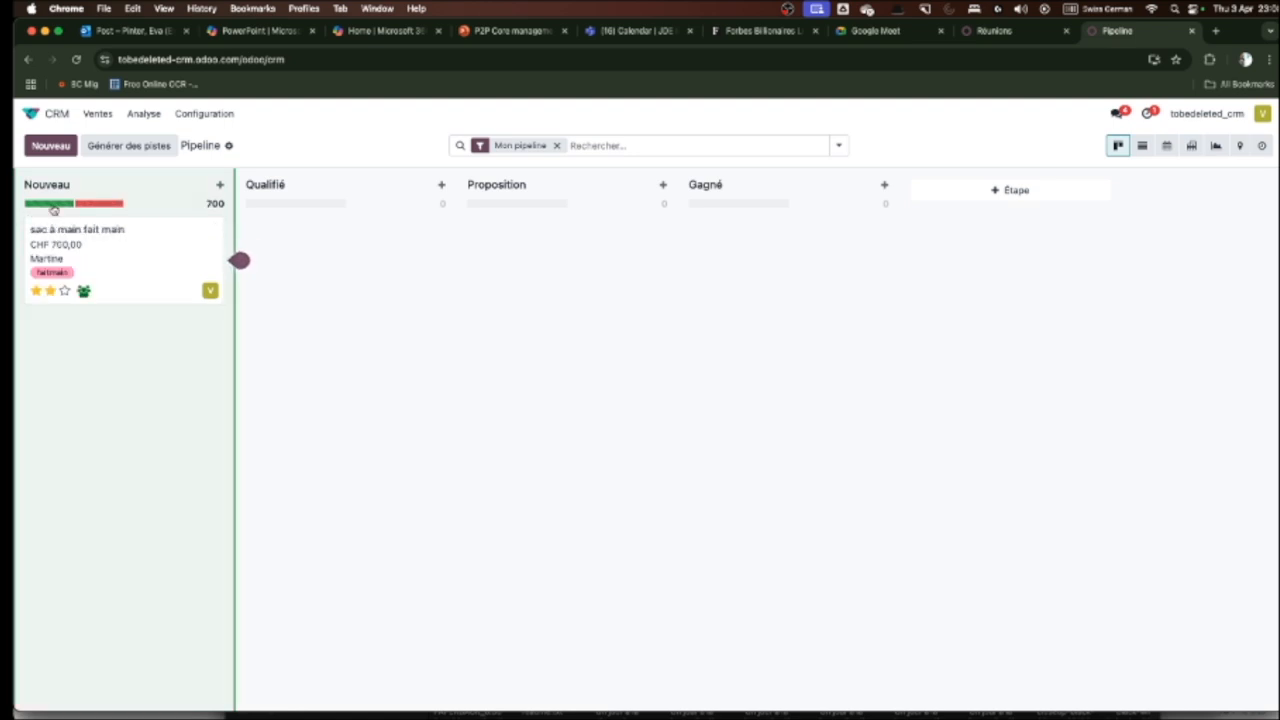
left_click(53, 205)
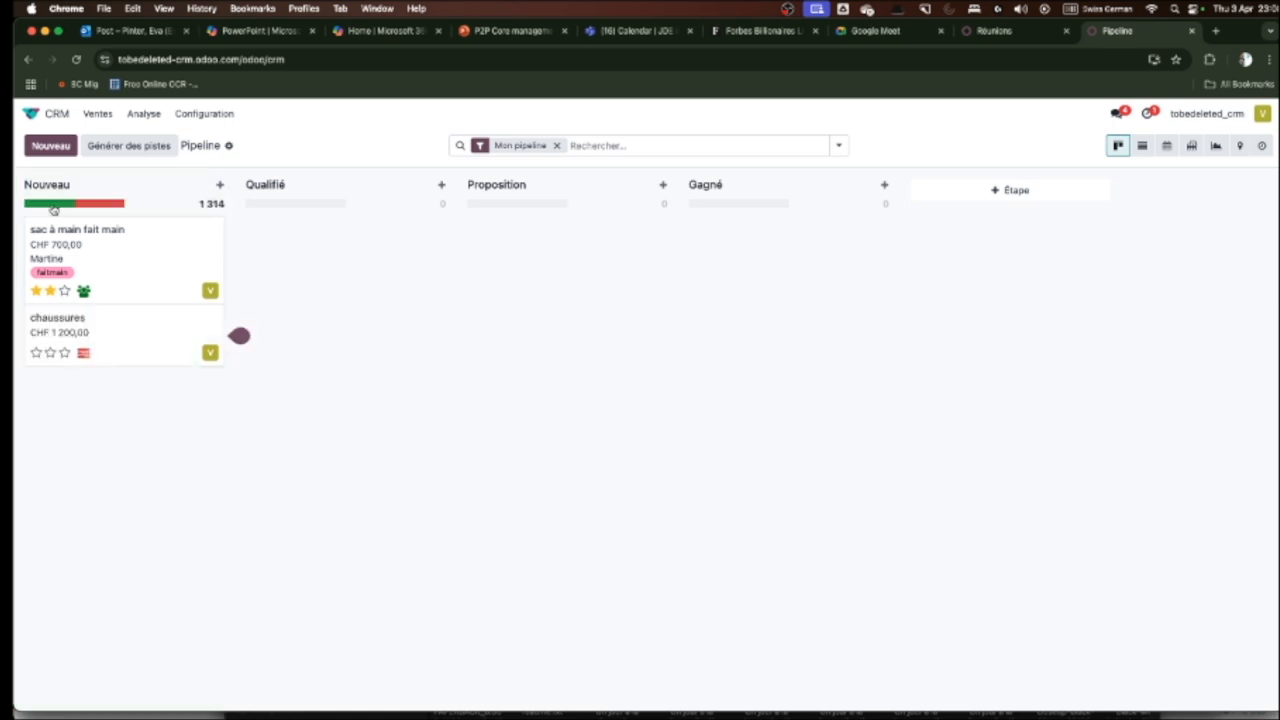
left_click(53, 205)
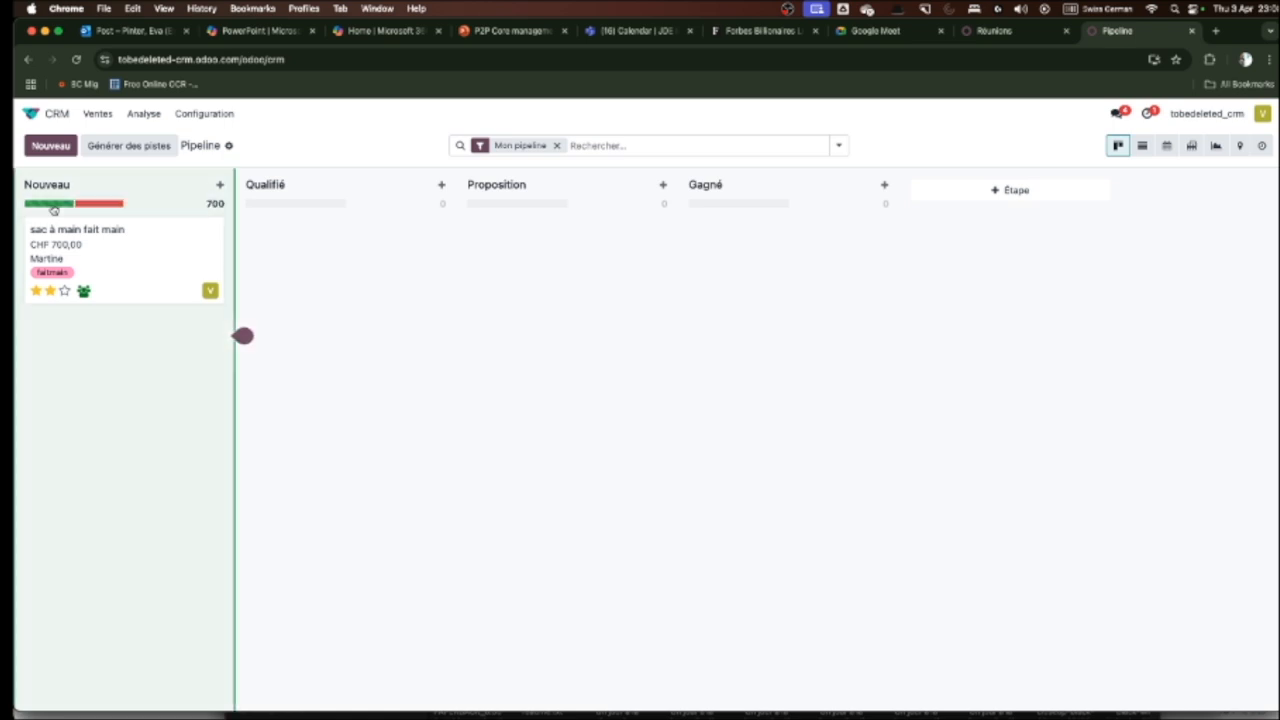
- Reschedule the "sac à main fait main" activity by adding a calendar meeting on 03/04/2025 from 23:15 to 23:45
left_click(143, 258)
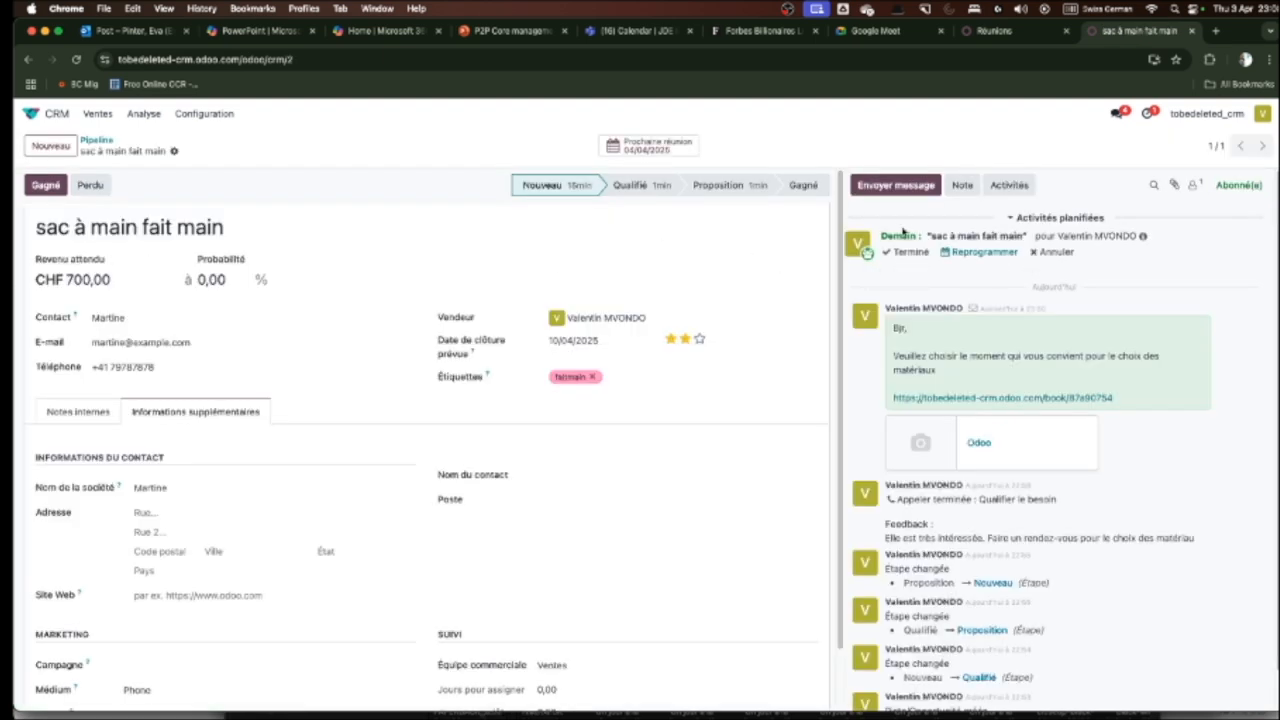
left_click(984, 253)
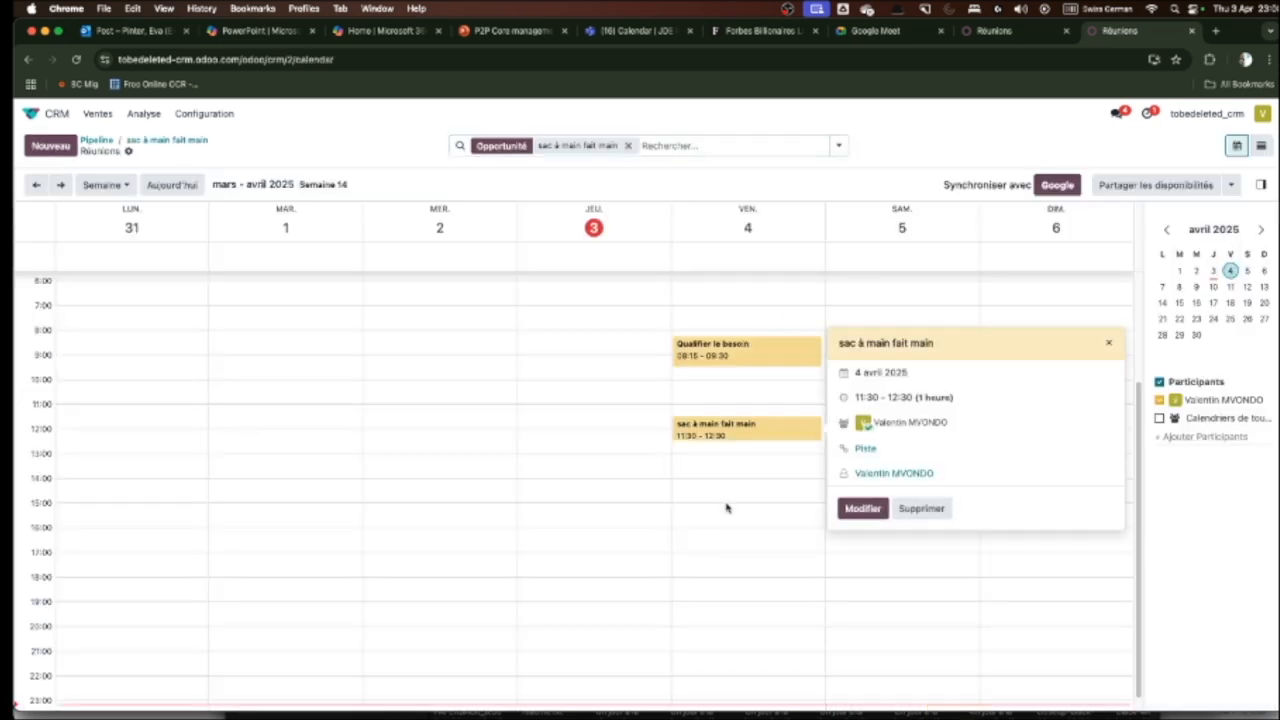
left_click(578, 495)
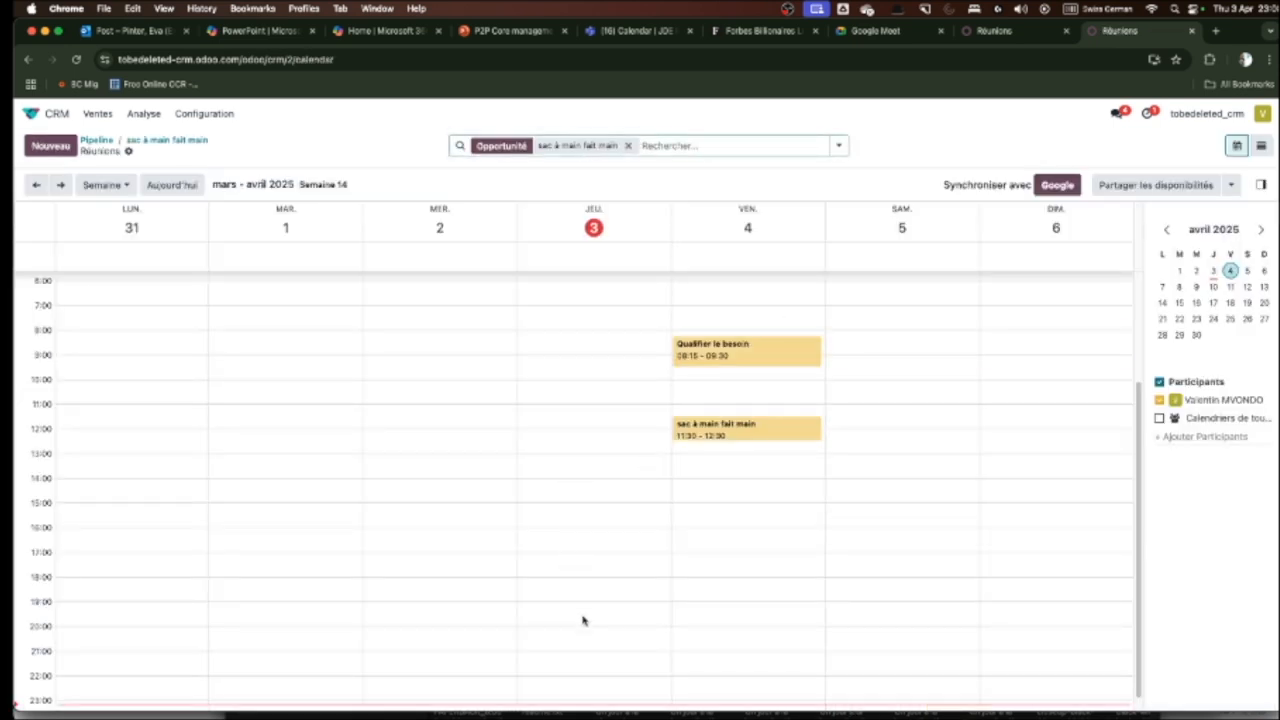
scroll(590, 611, "down", 1)
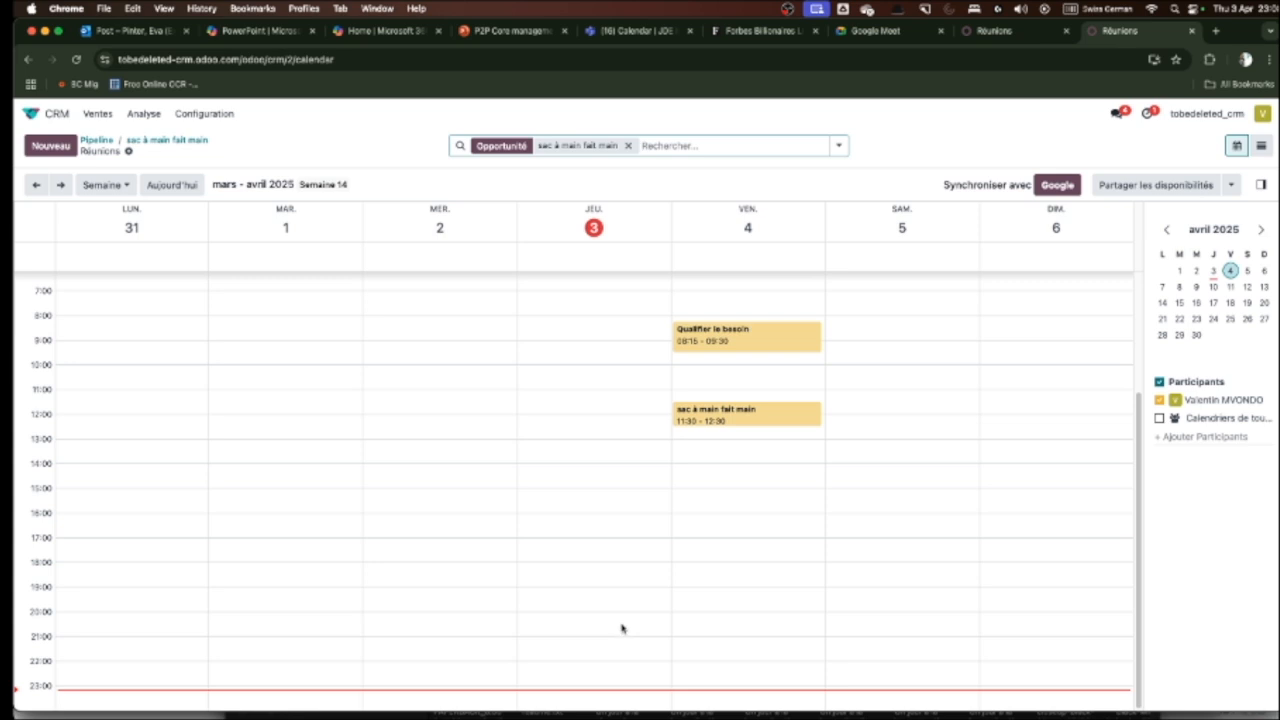
left_click_drag(557, 700, 567, 703)
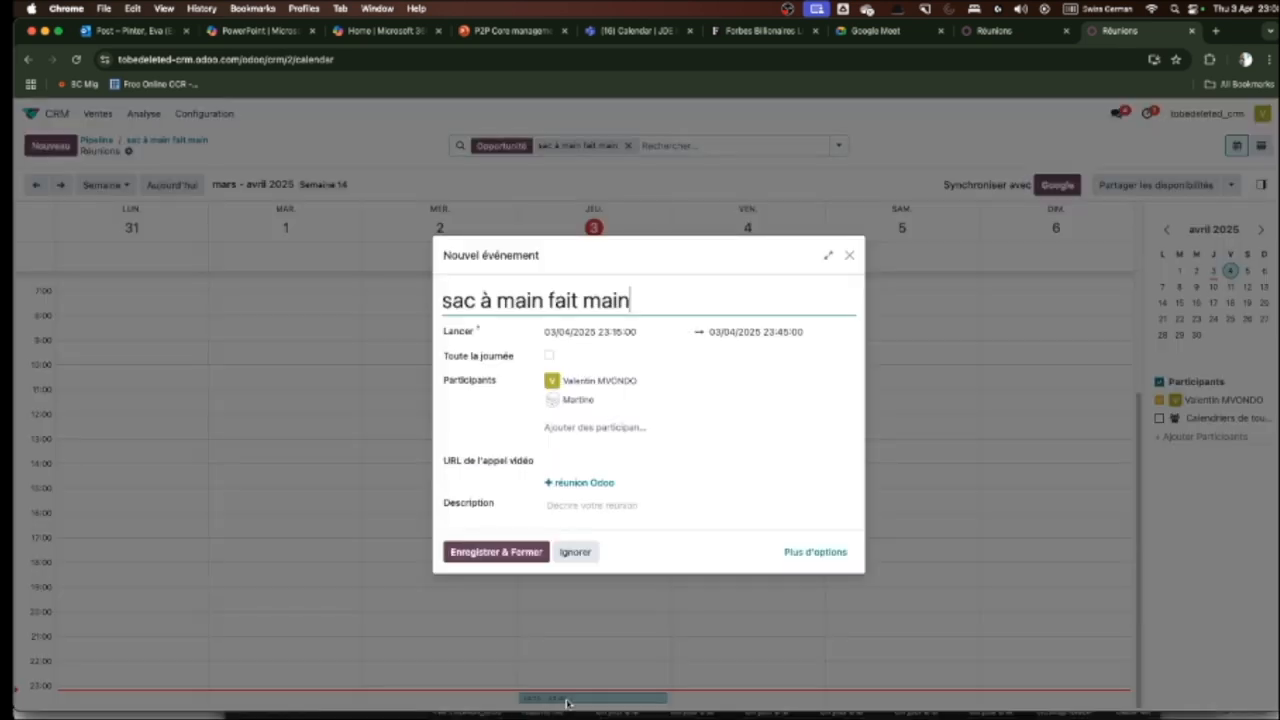
left_click(505, 554)
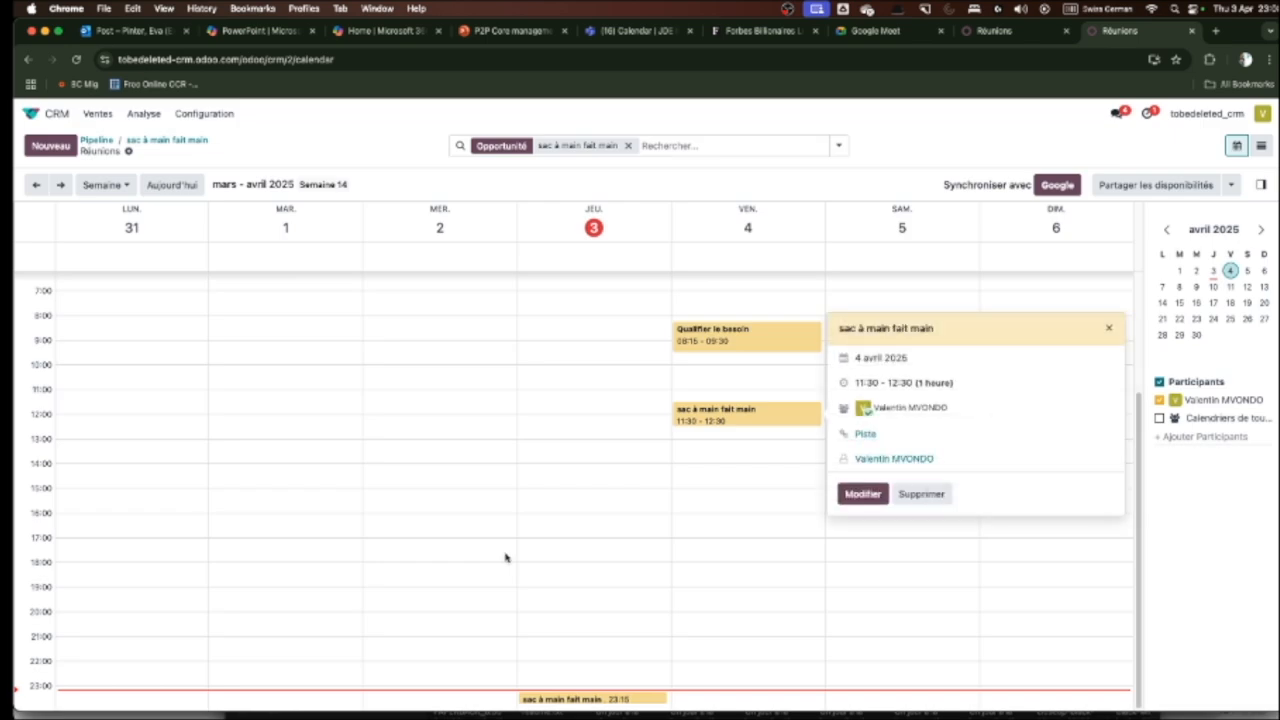
- Review the details of the 4 April "sac à main fait main" meeting and the opportunity's planned activity, and return to the pipeline
left_click(862, 494)
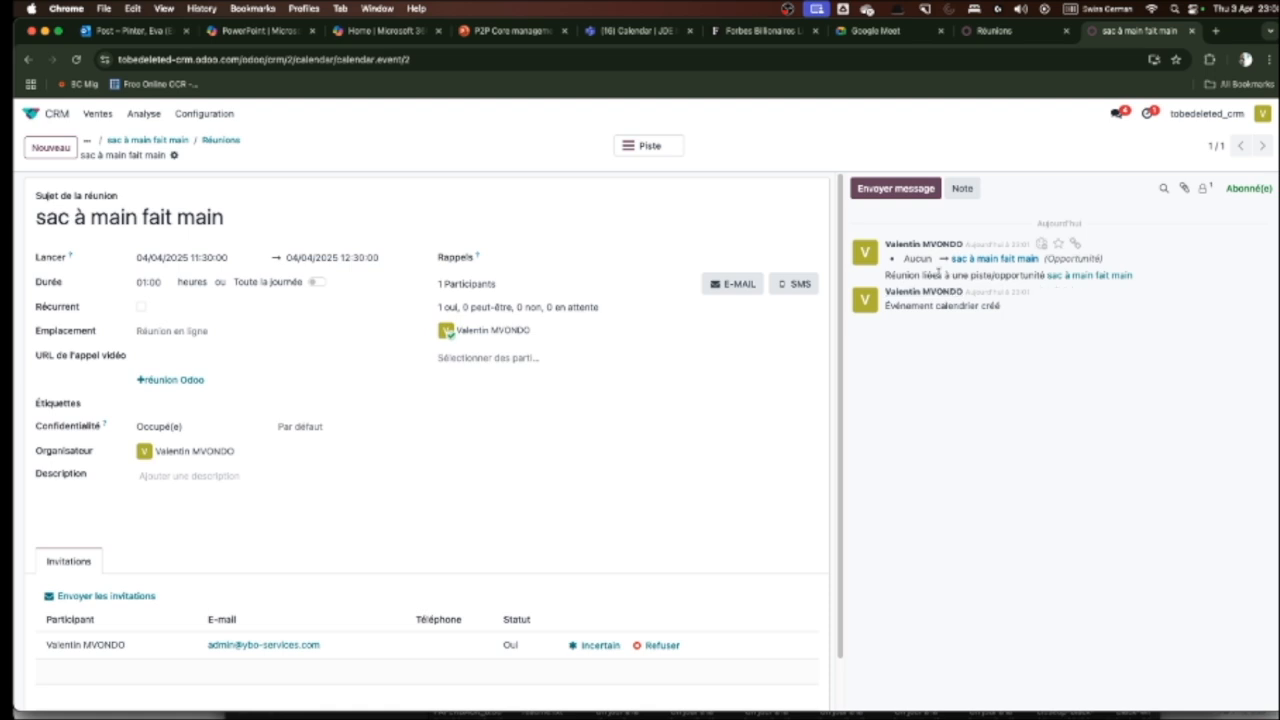
left_click(176, 140)
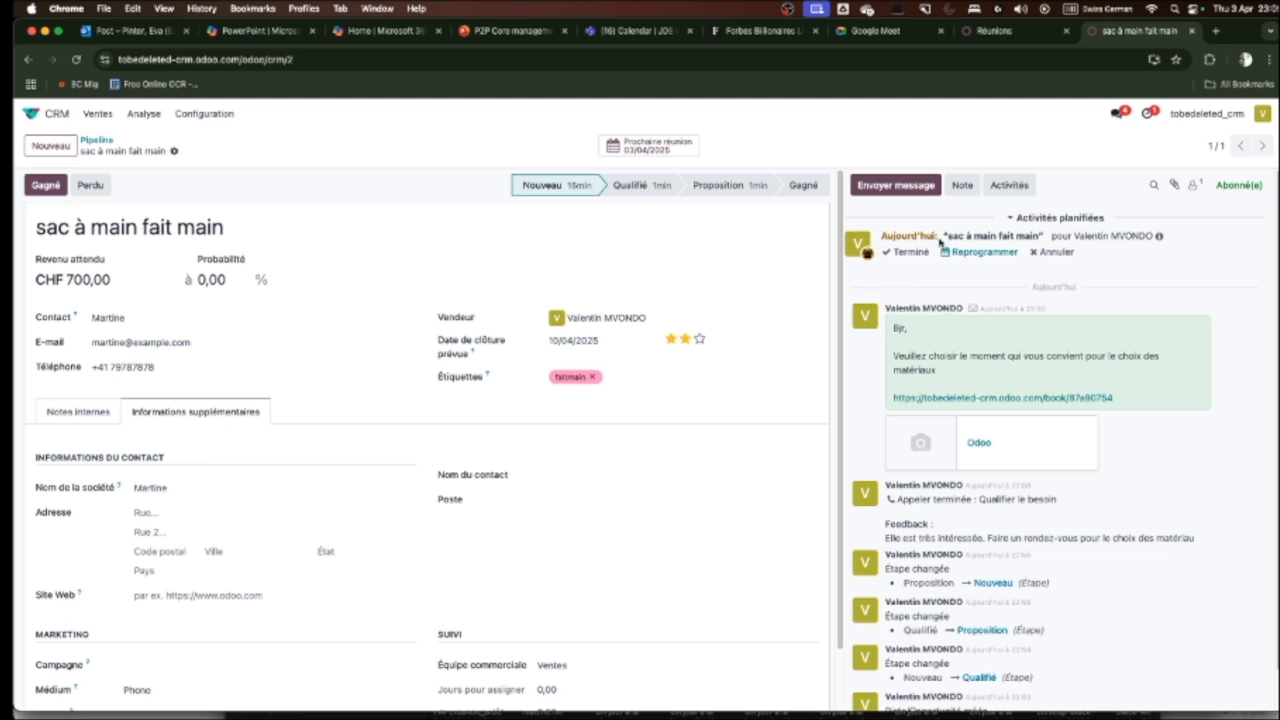
left_click(98, 140)
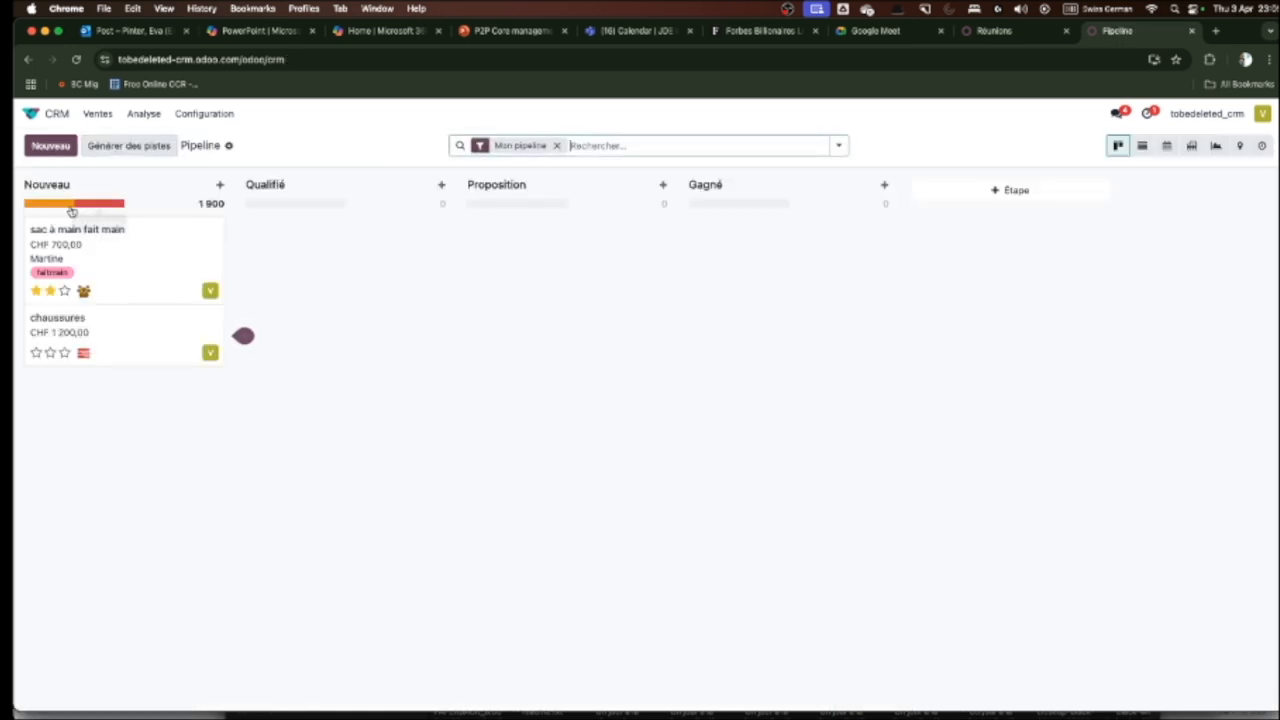
- Open the list of my sales activities and add the Activités column to it
mouse_move(41, 204)
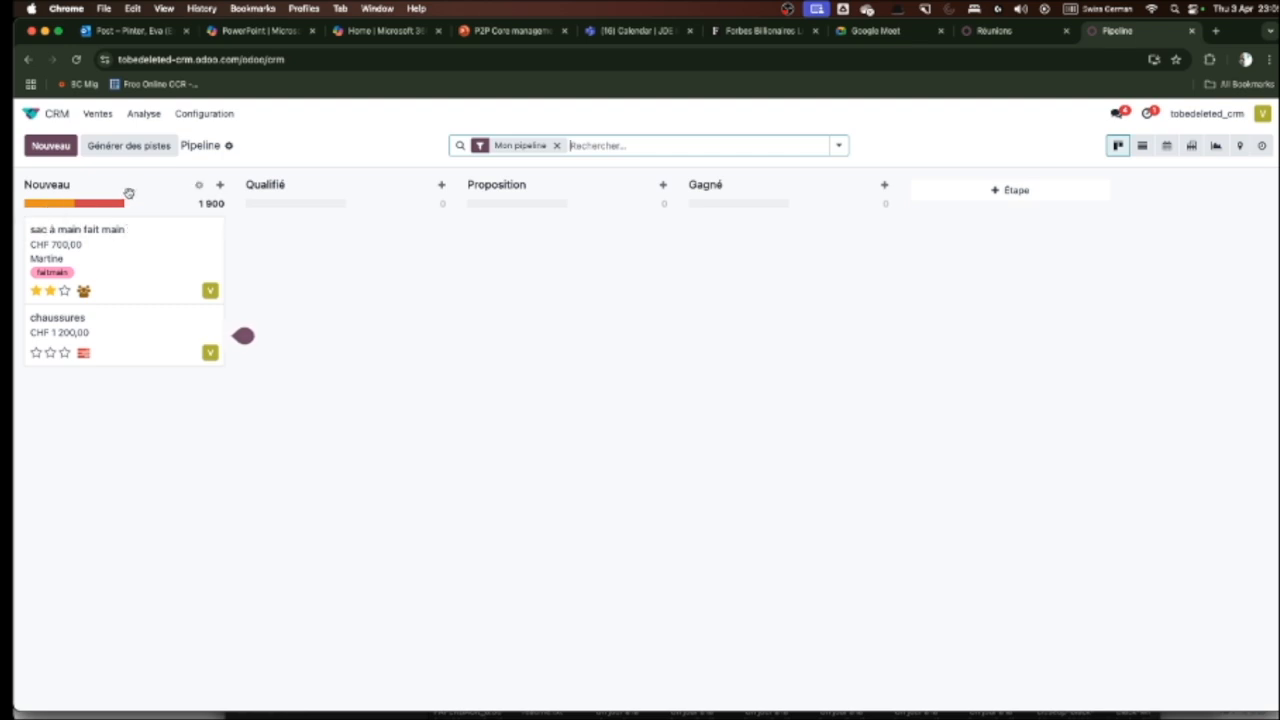
mouse_move(118, 205)
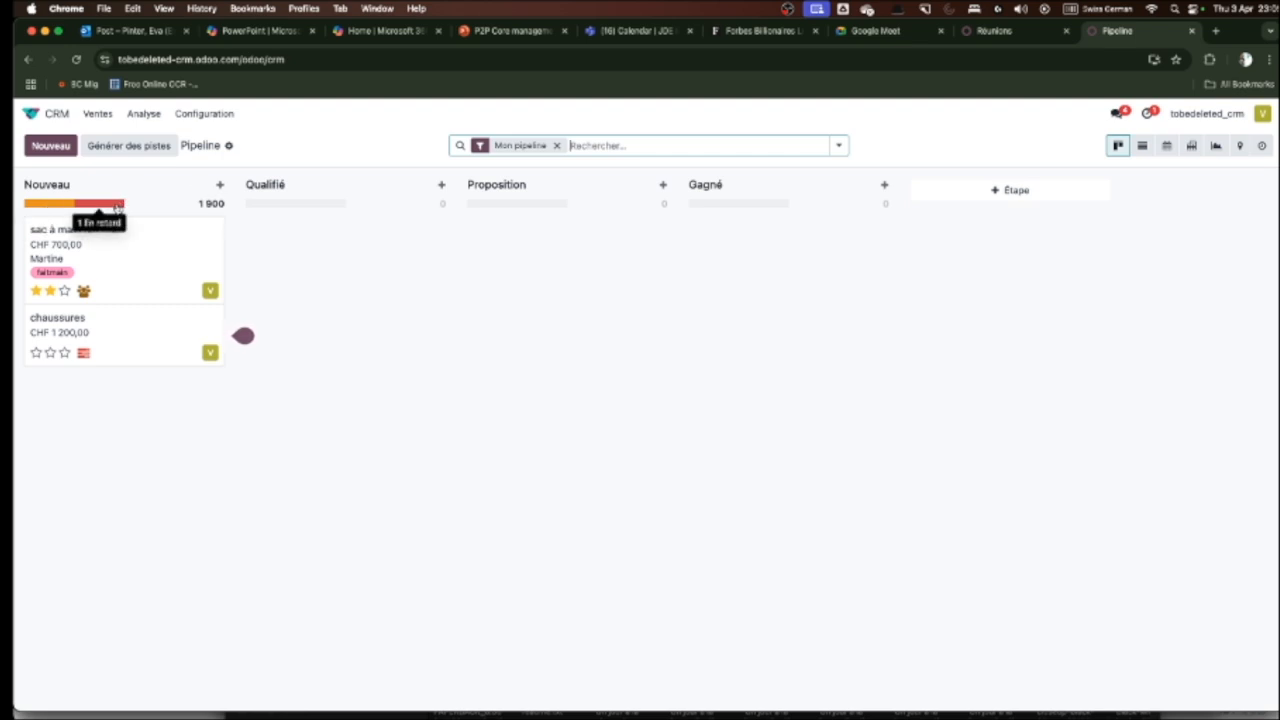
mouse_move(183, 313)
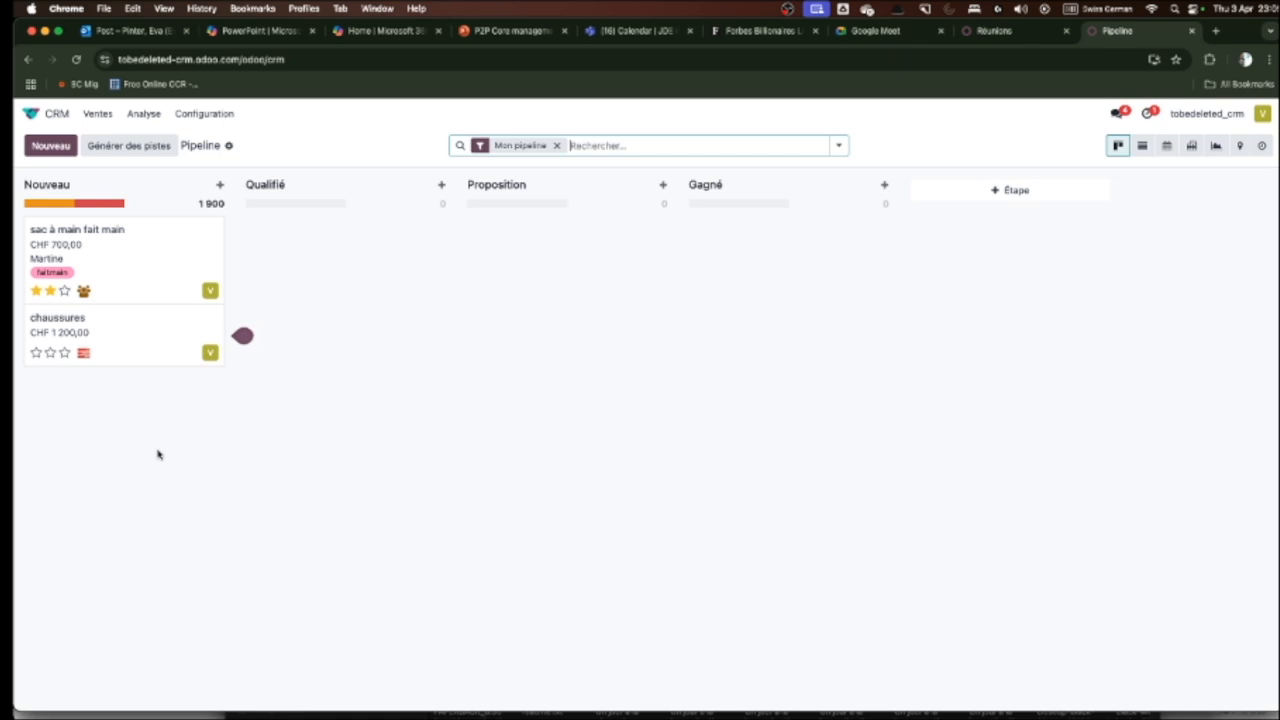
left_click(97, 114)
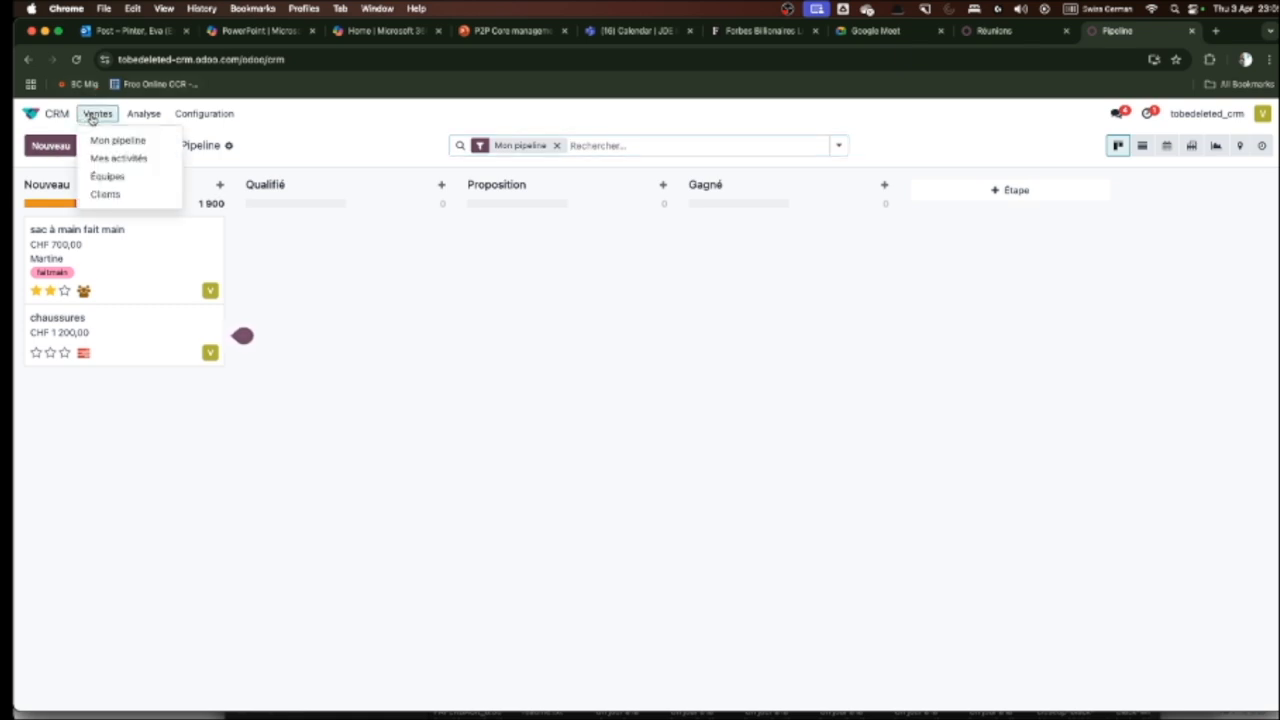
left_click(134, 158)
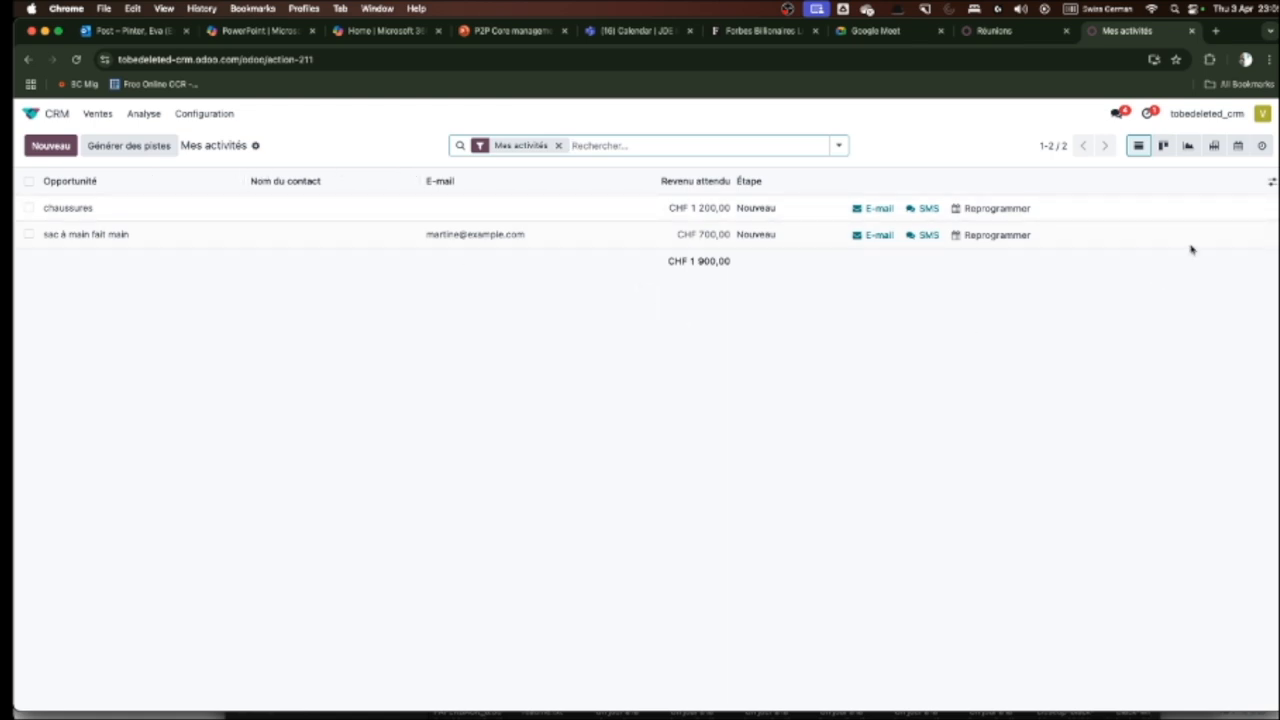
left_click(1272, 183)
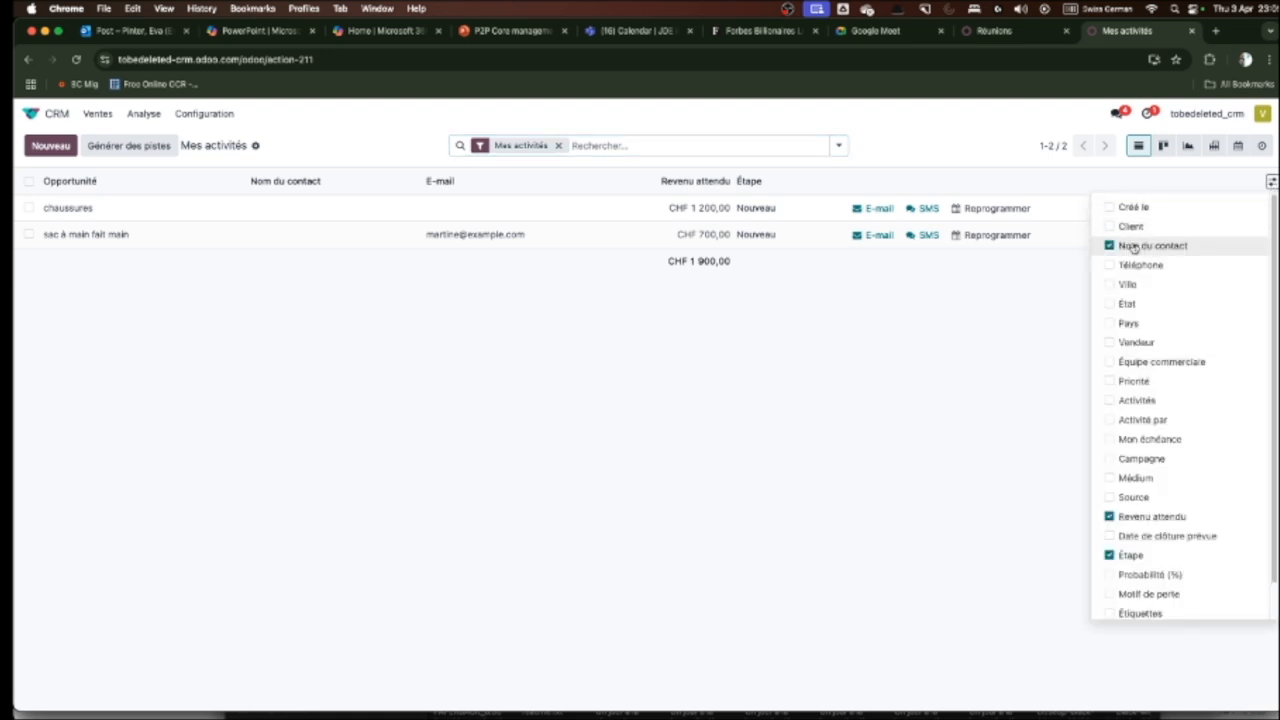
left_click(1110, 400)
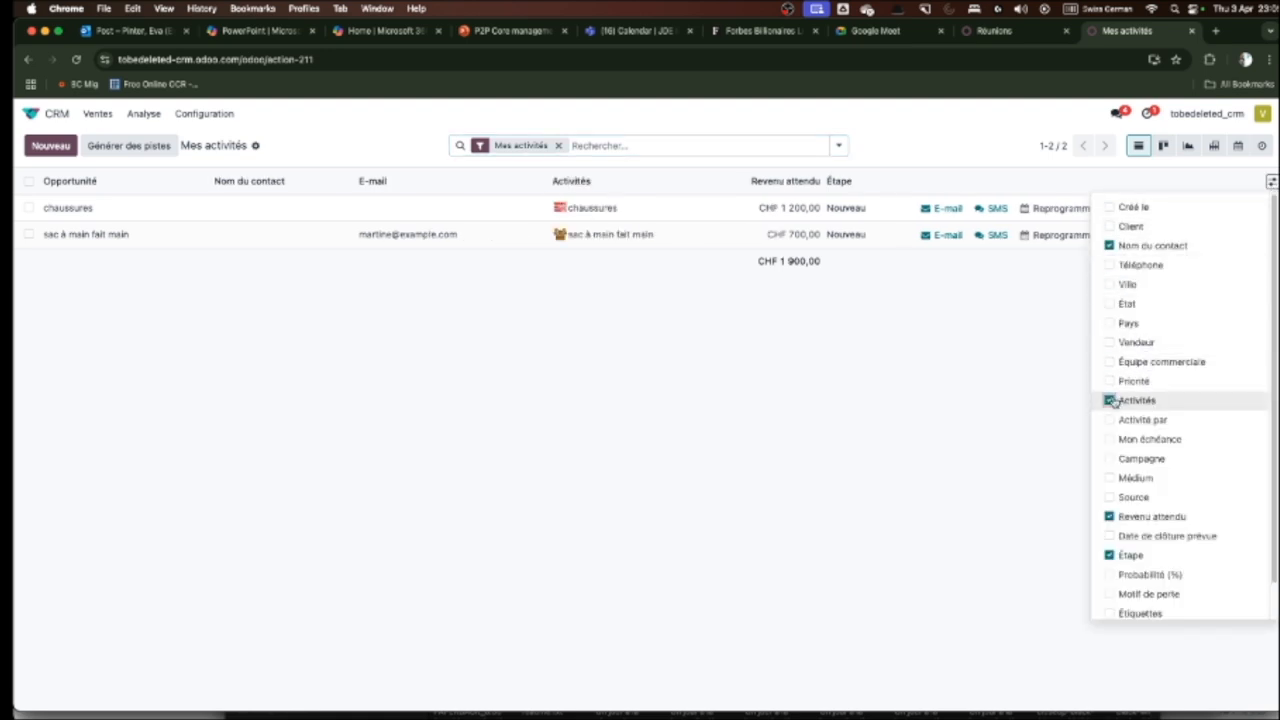
left_click(1020, 391)
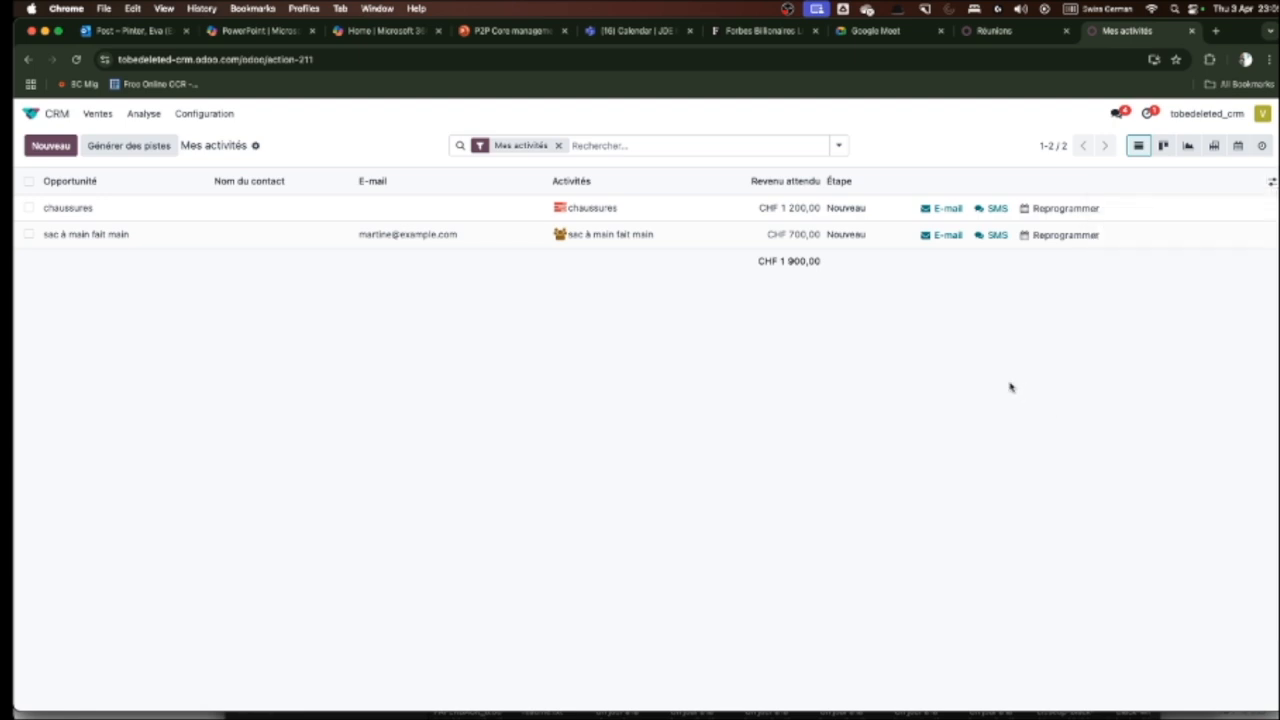
- Review the details of the planned activity on the "chaussures" opportunity and return to the activities list
left_click(596, 211)
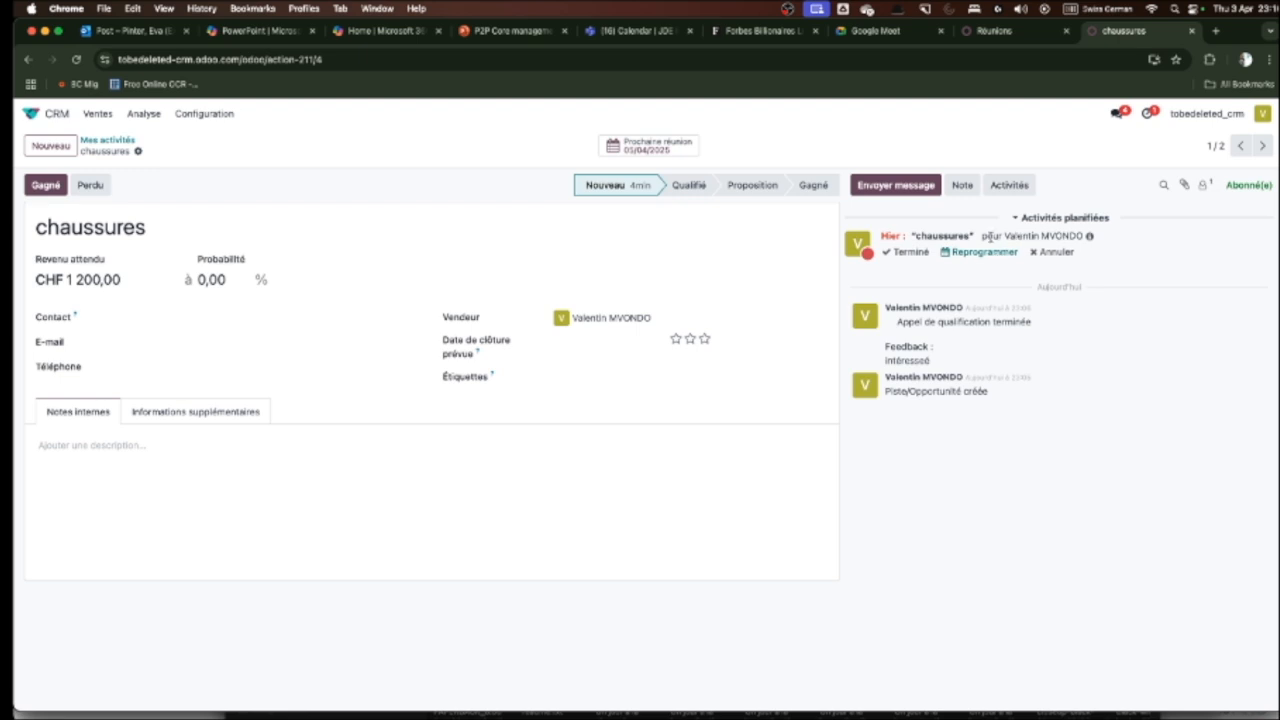
left_click(1089, 236)
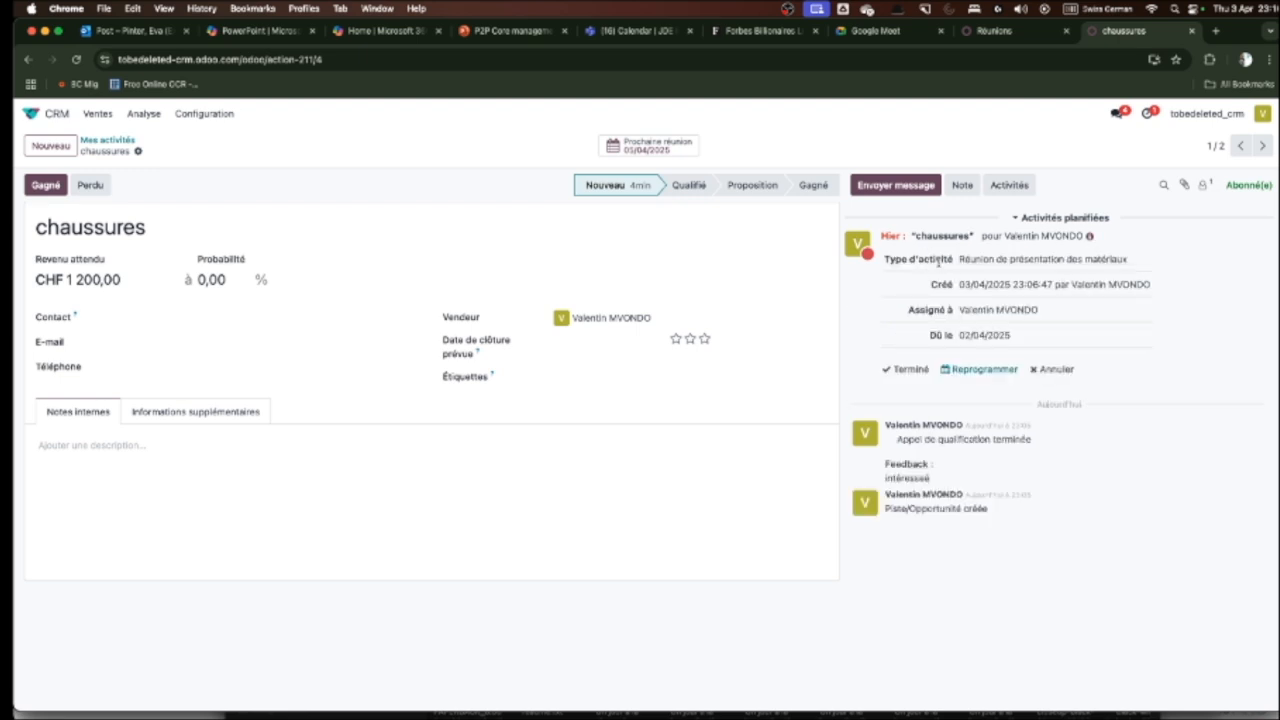
left_click_drag(973, 263, 1171, 263)
left_click(1130, 262)
left_click(120, 142)
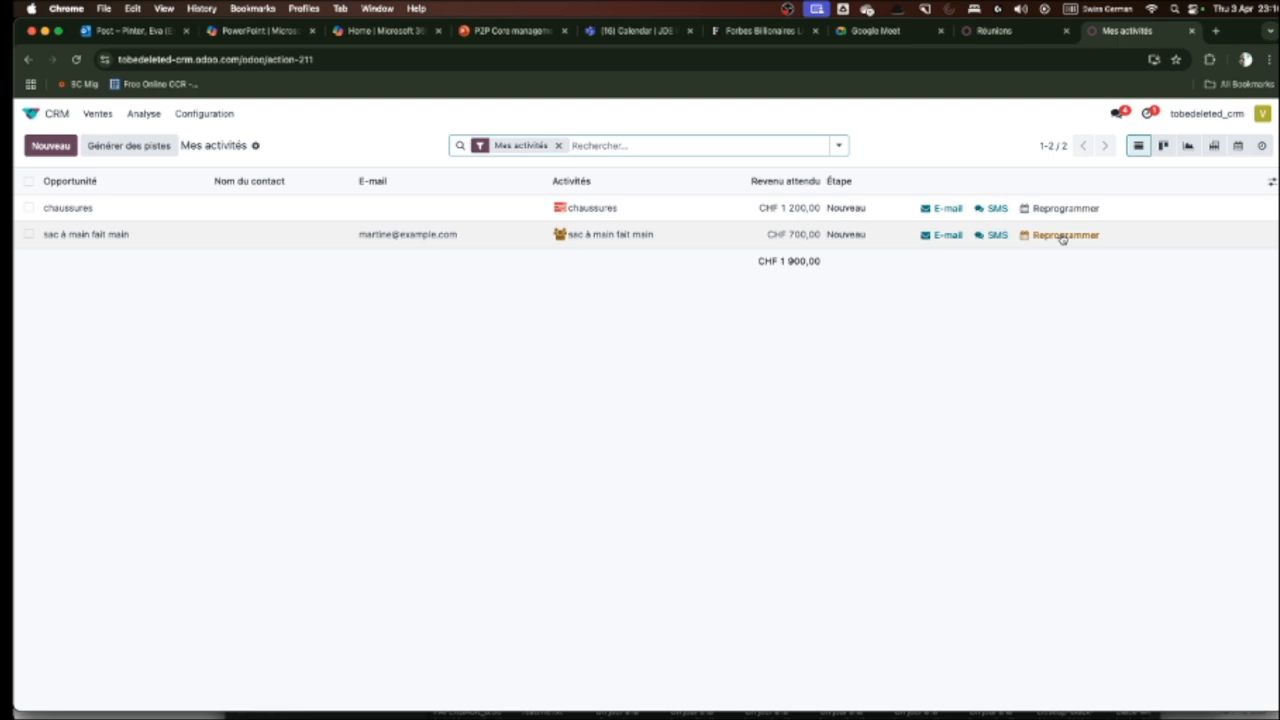
- Look through the optional columns of the activities list, view the "chaussures" meeting calendar and return to the list
left_click(1271, 182)
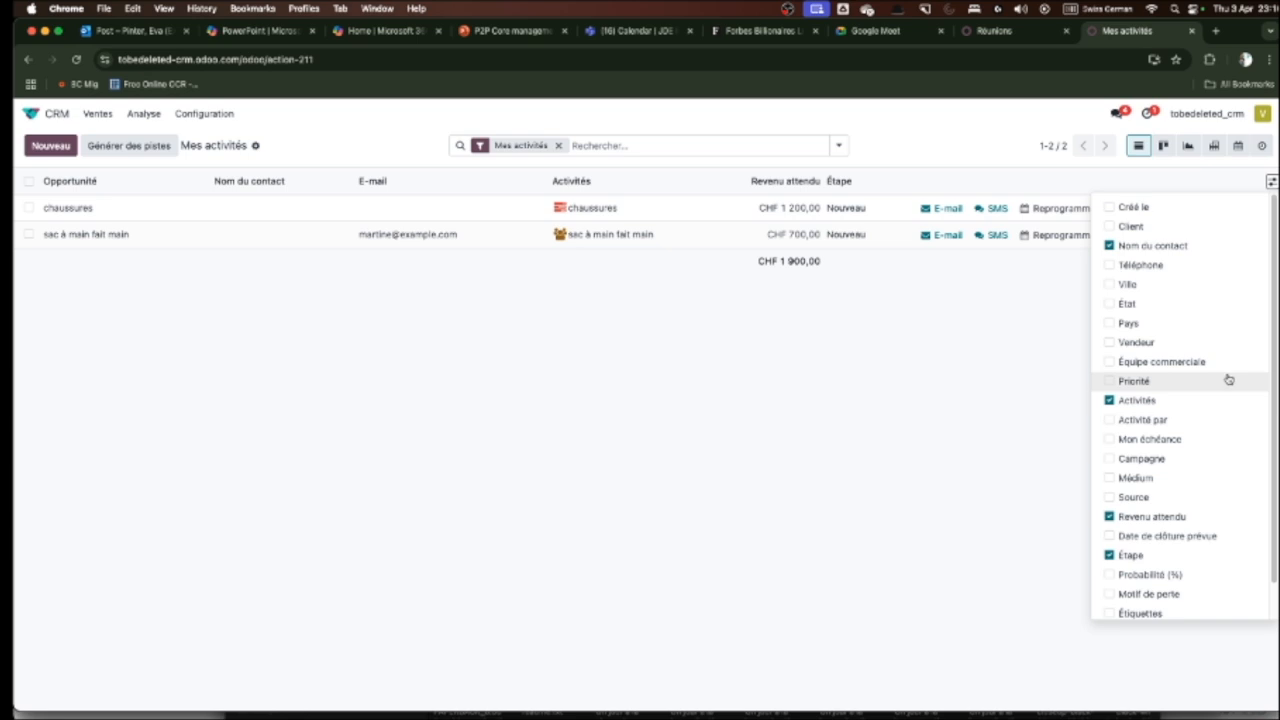
scroll(1227, 378, "down", 2)
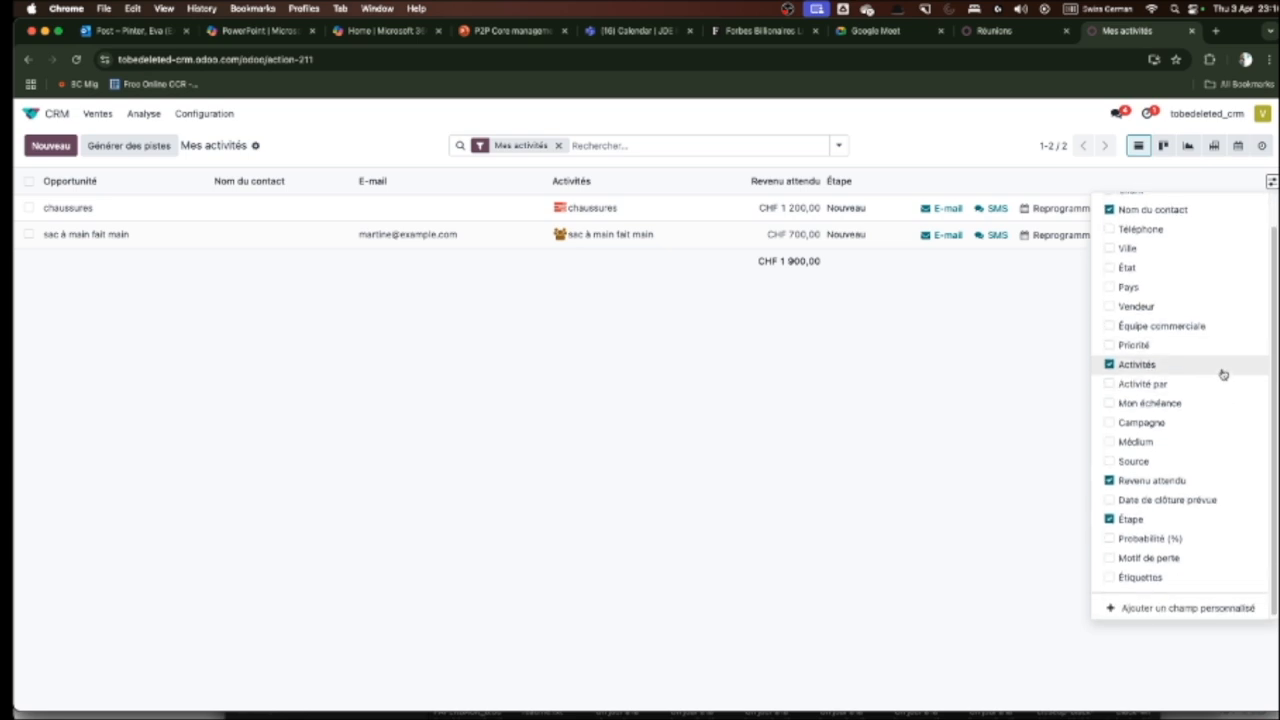
scroll(1223, 374, "up", 2)
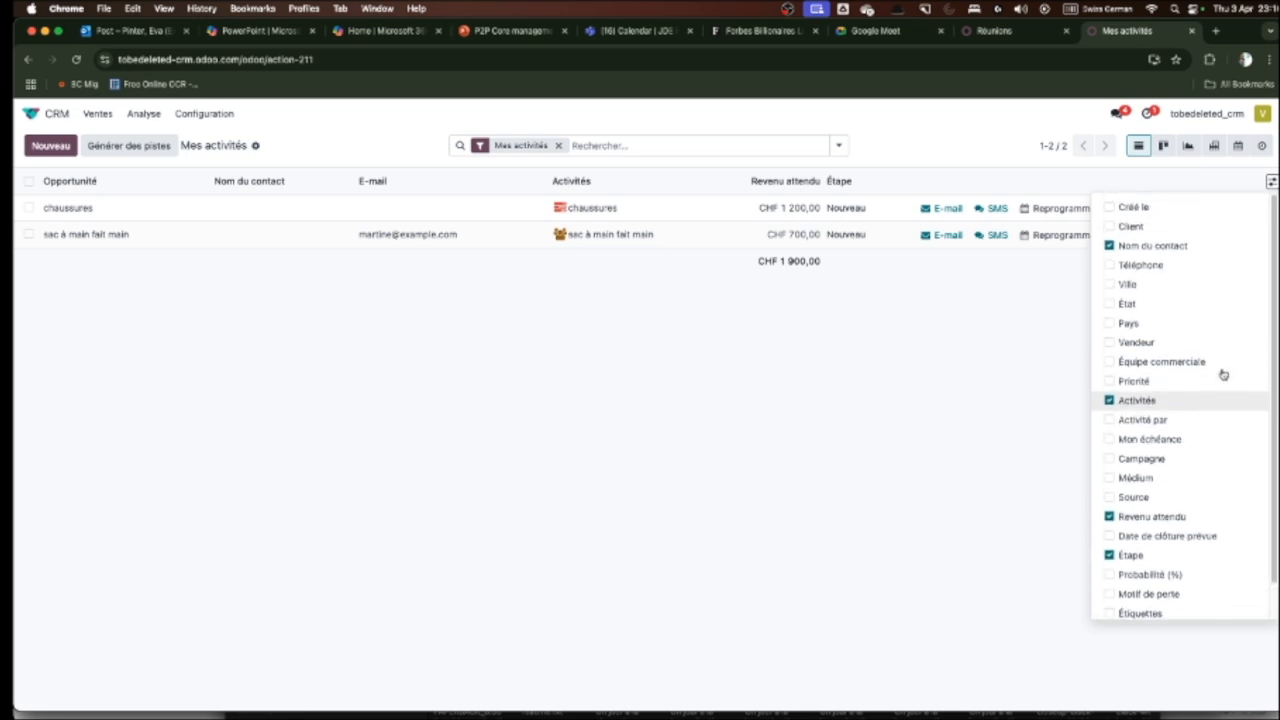
left_click(1056, 401)
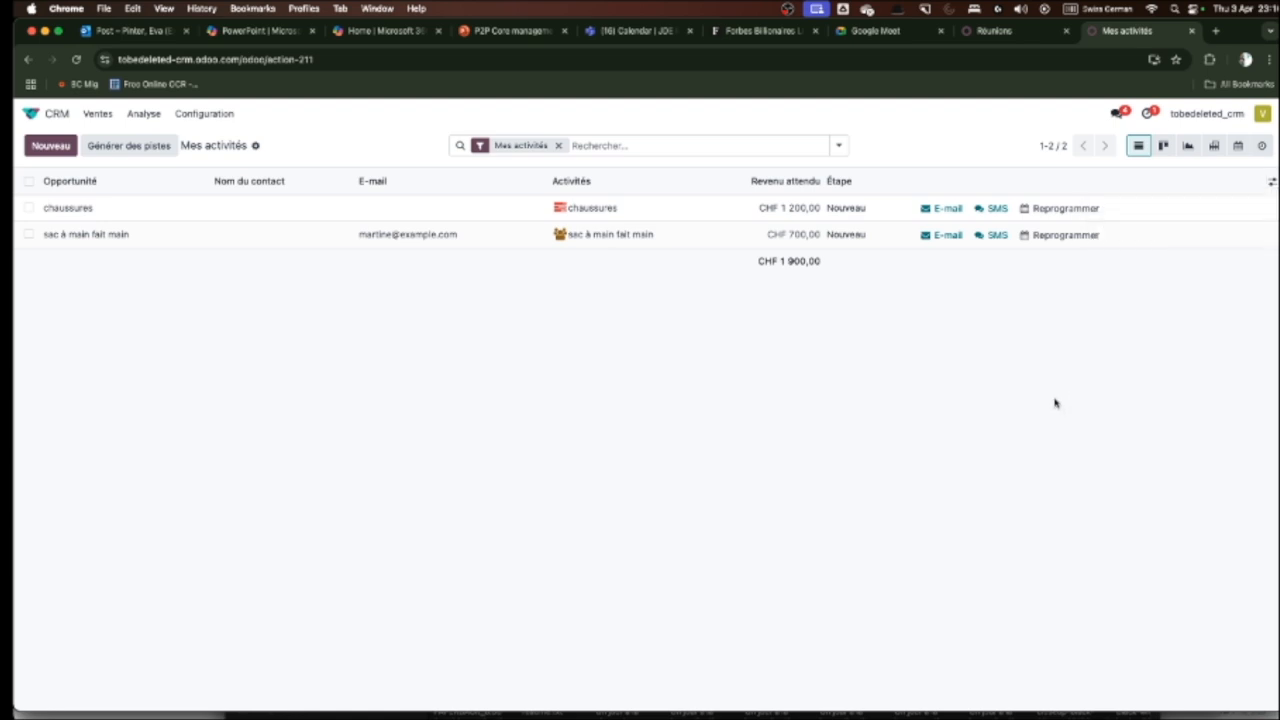
left_click(1056, 210)
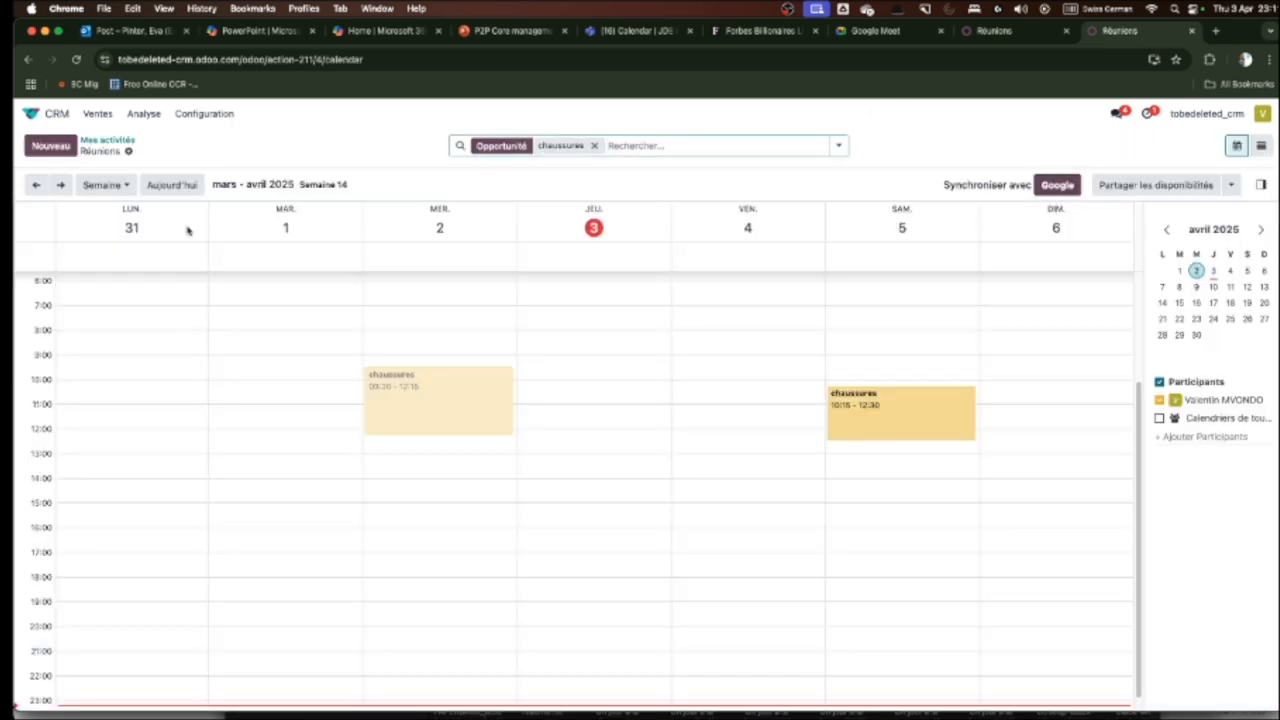
left_click(133, 147)
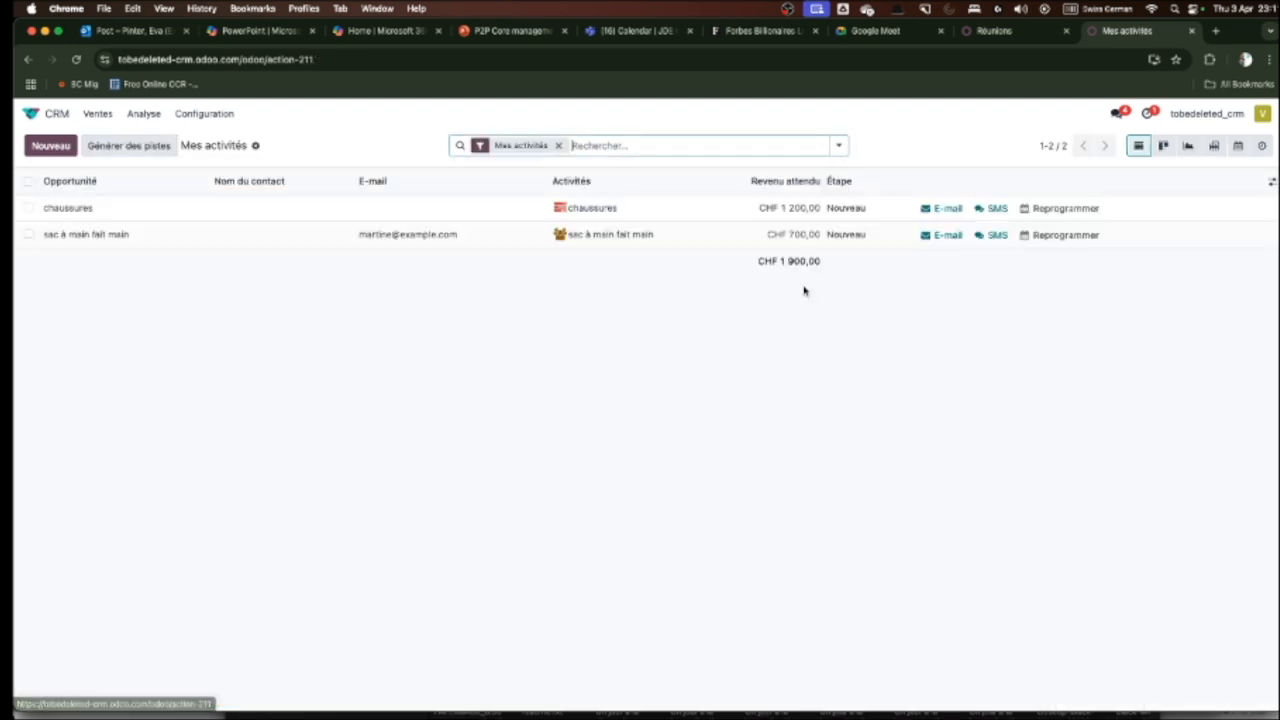
left_click_drag(803, 289, 141, 297)
left_click(141, 297)
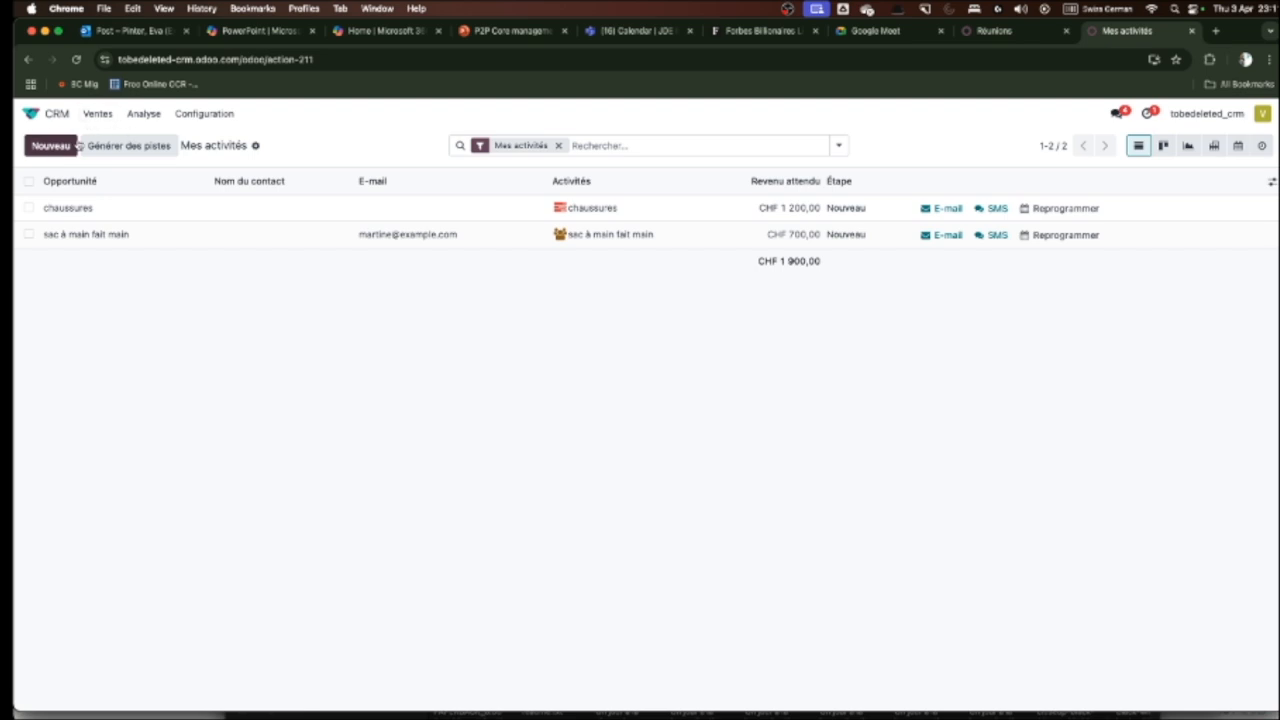
- Plan a To-Do activity summarized "Préparer les matériaux pour le meeting" on the "sac à main fait main" opportunity
left_click(94, 234)
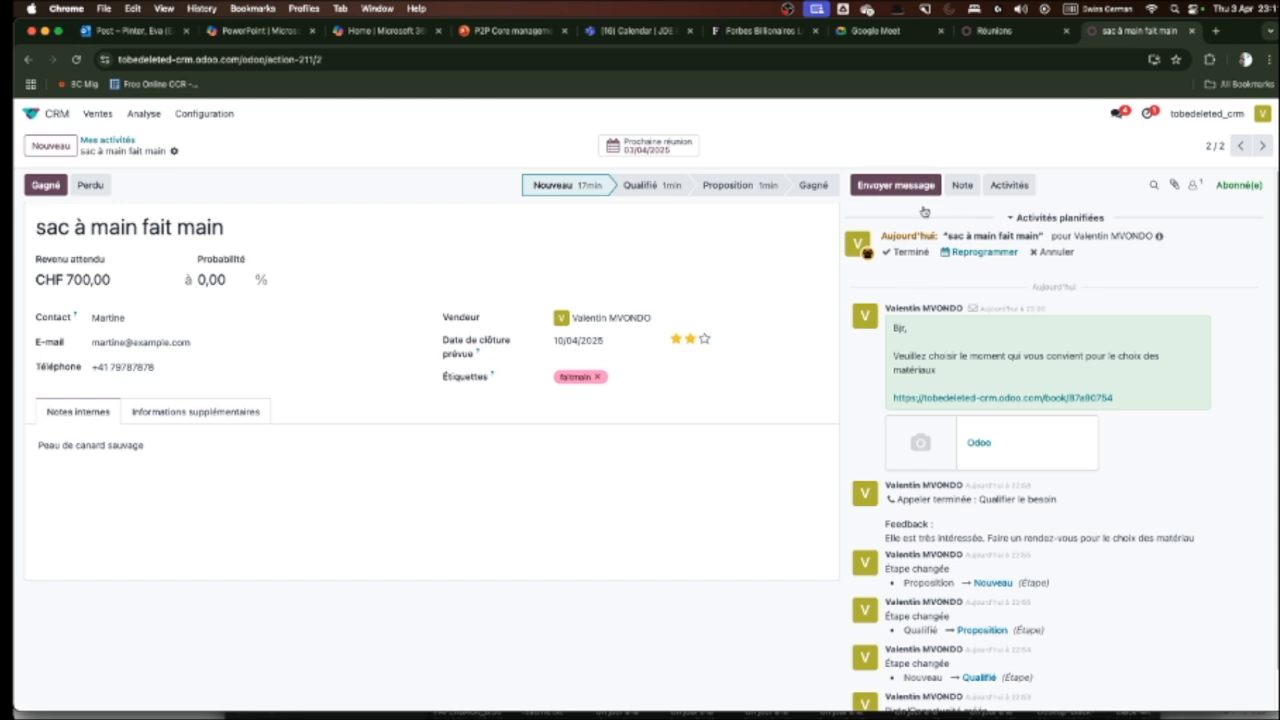
left_click(1007, 184)
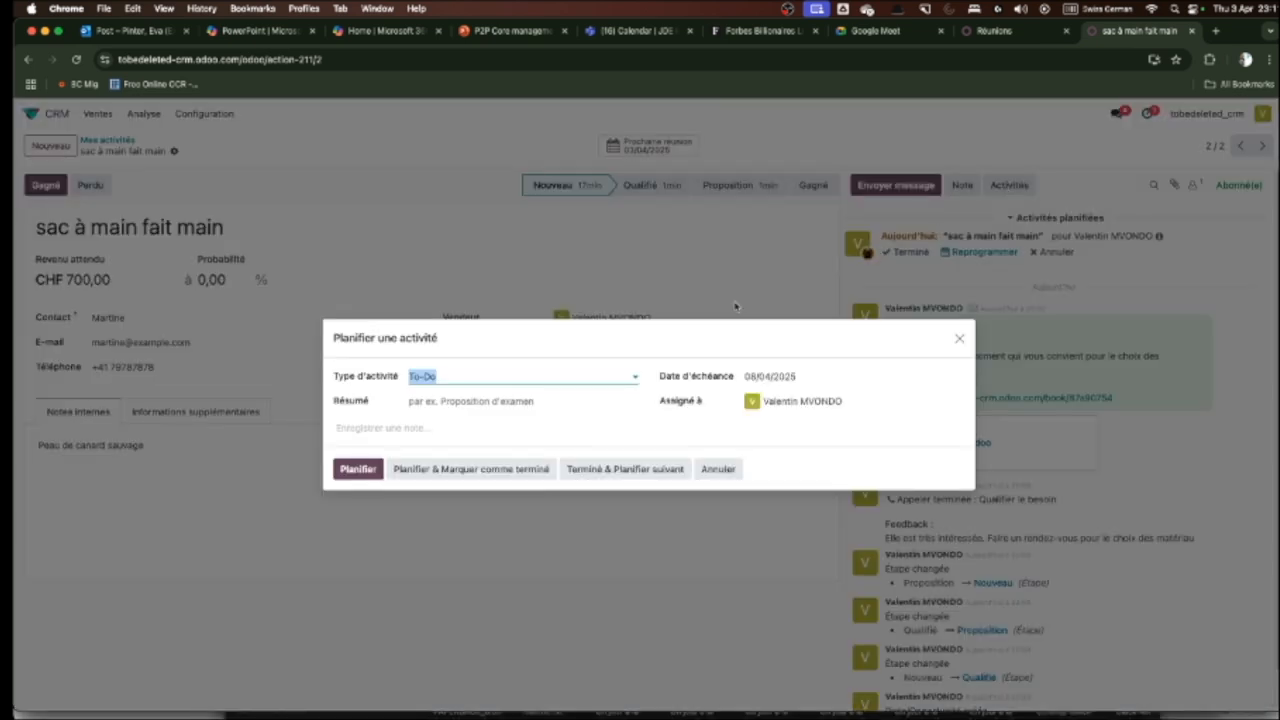
left_click(457, 401)
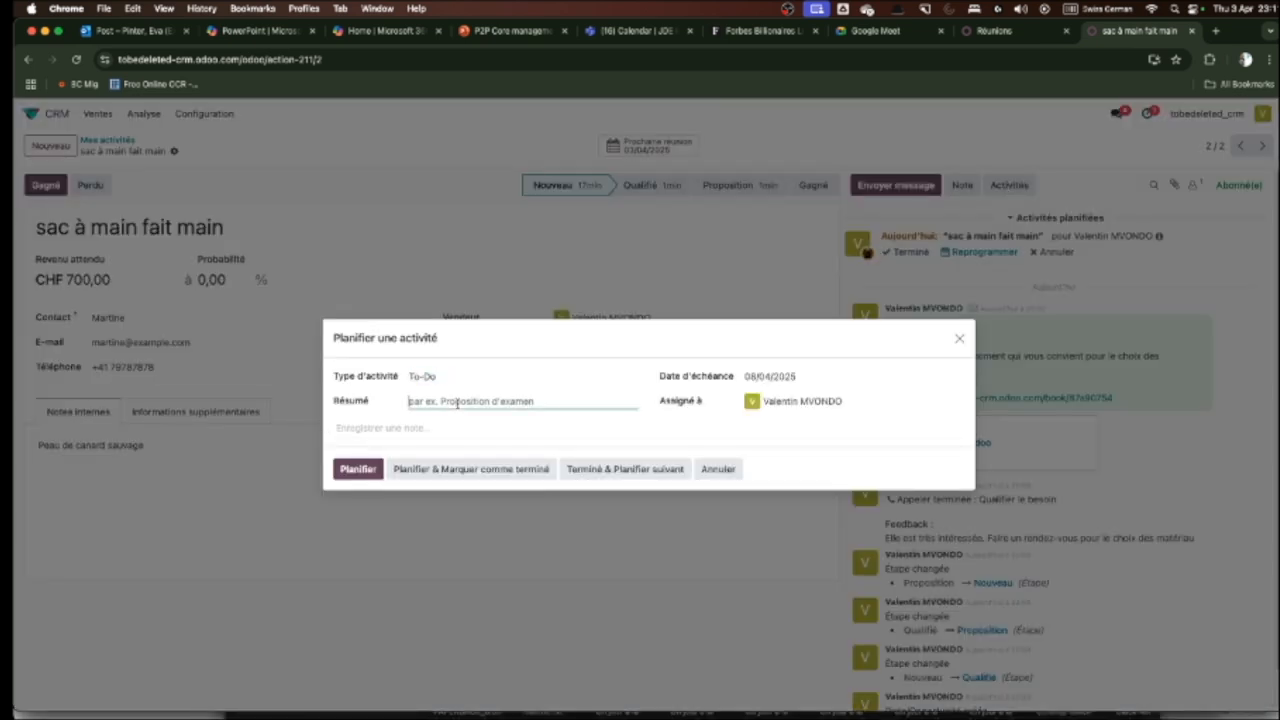
type("Préparer les maté")
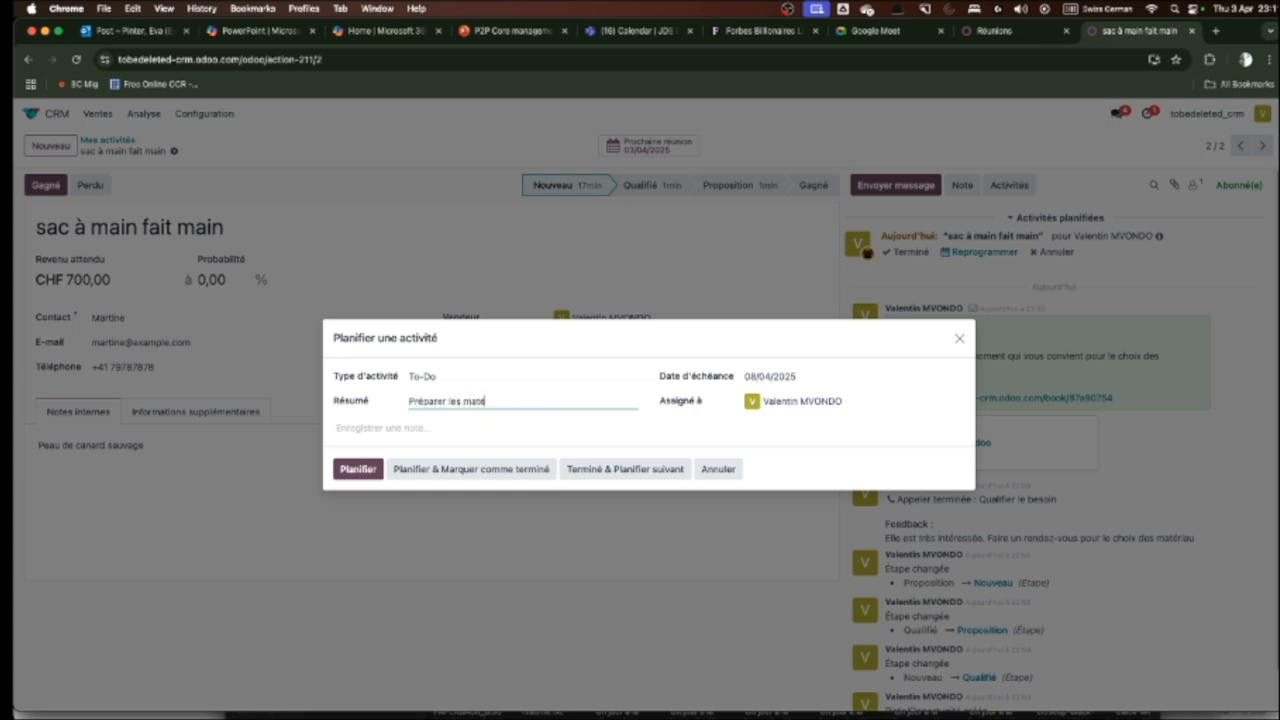
type("riaux pour le meeting")
left_click(348, 472)
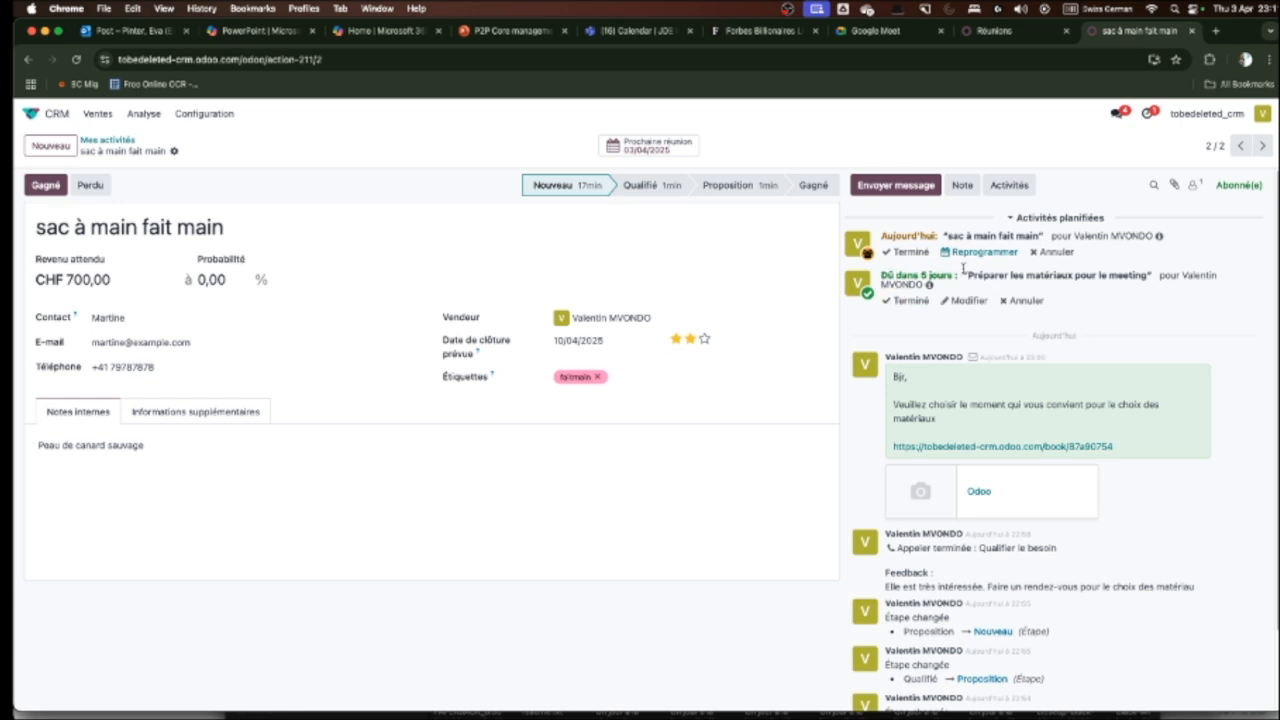
left_click_drag(963, 268, 960, 277)
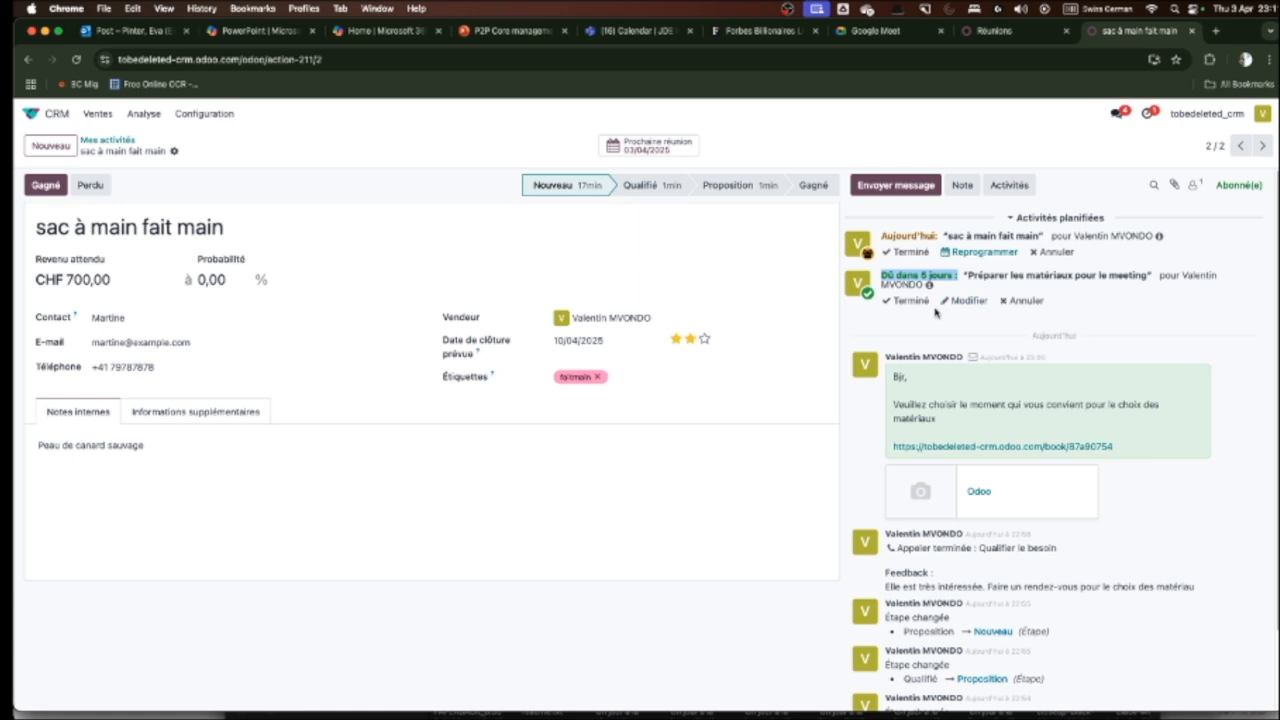
- From my activities list, review the planned activities of "sac à main fait main" and return to the list
left_click(97, 115)
left_click(118, 158)
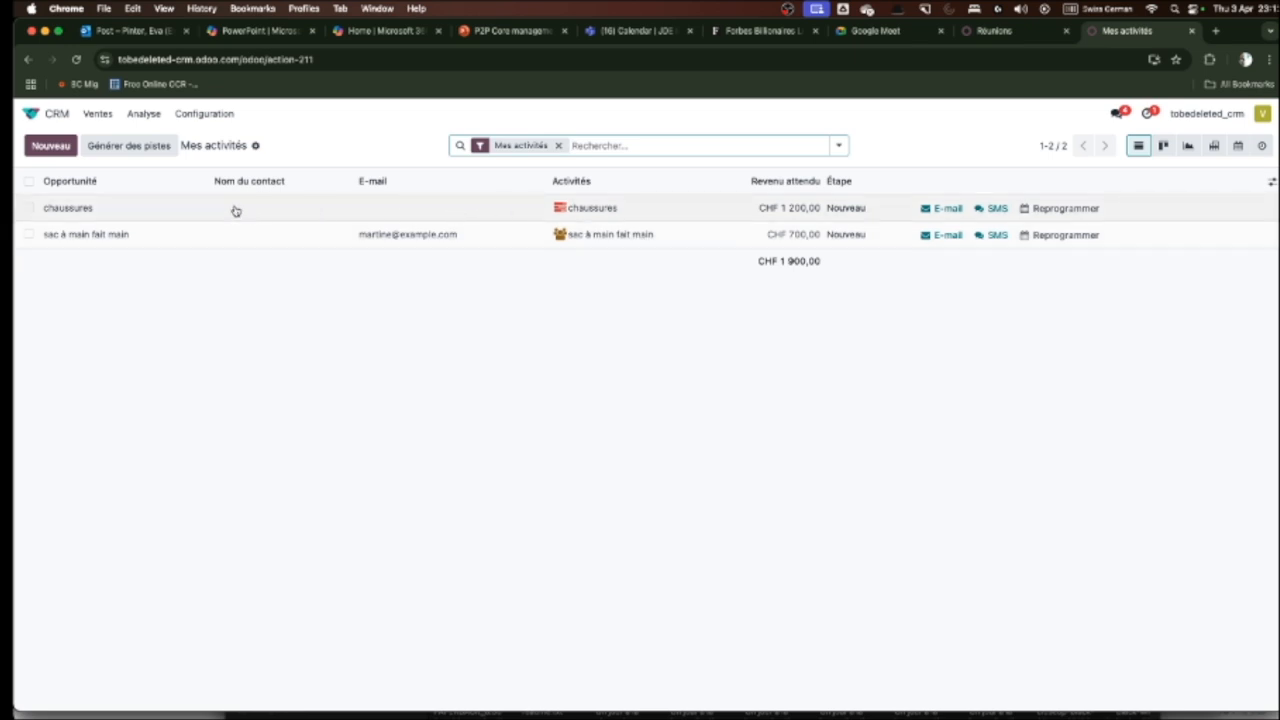
left_click(252, 234)
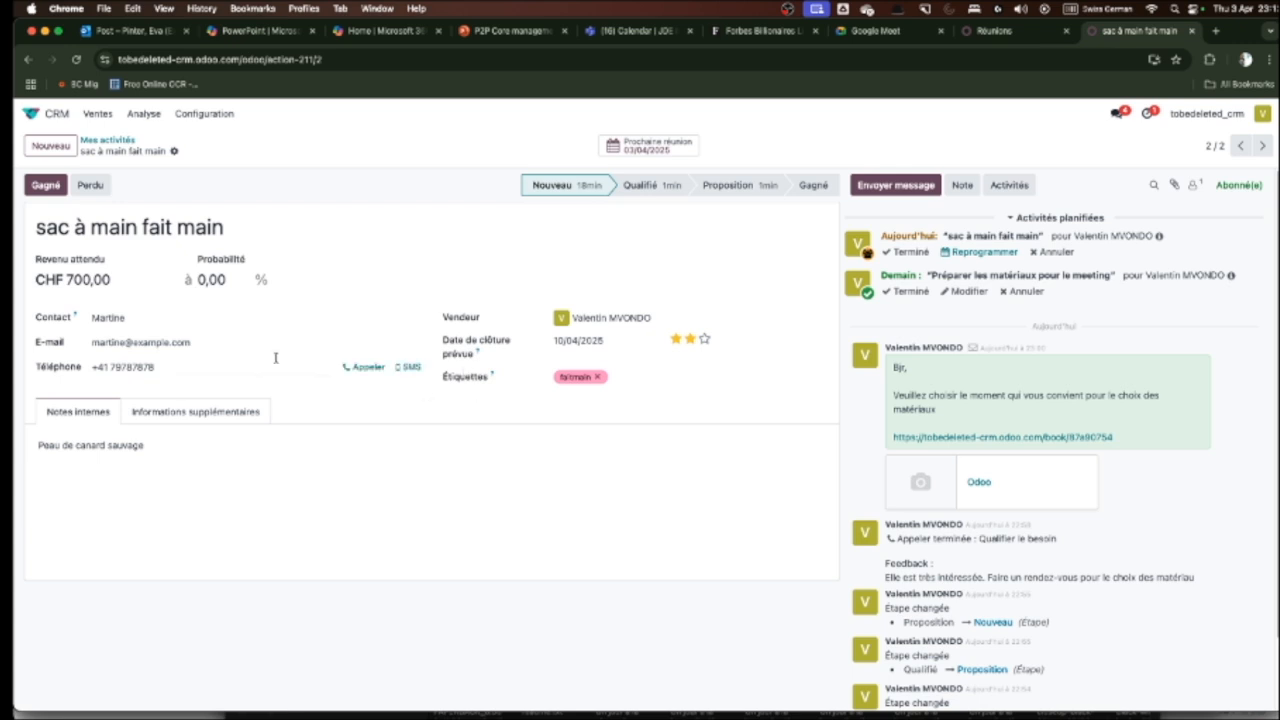
left_click(121, 142)
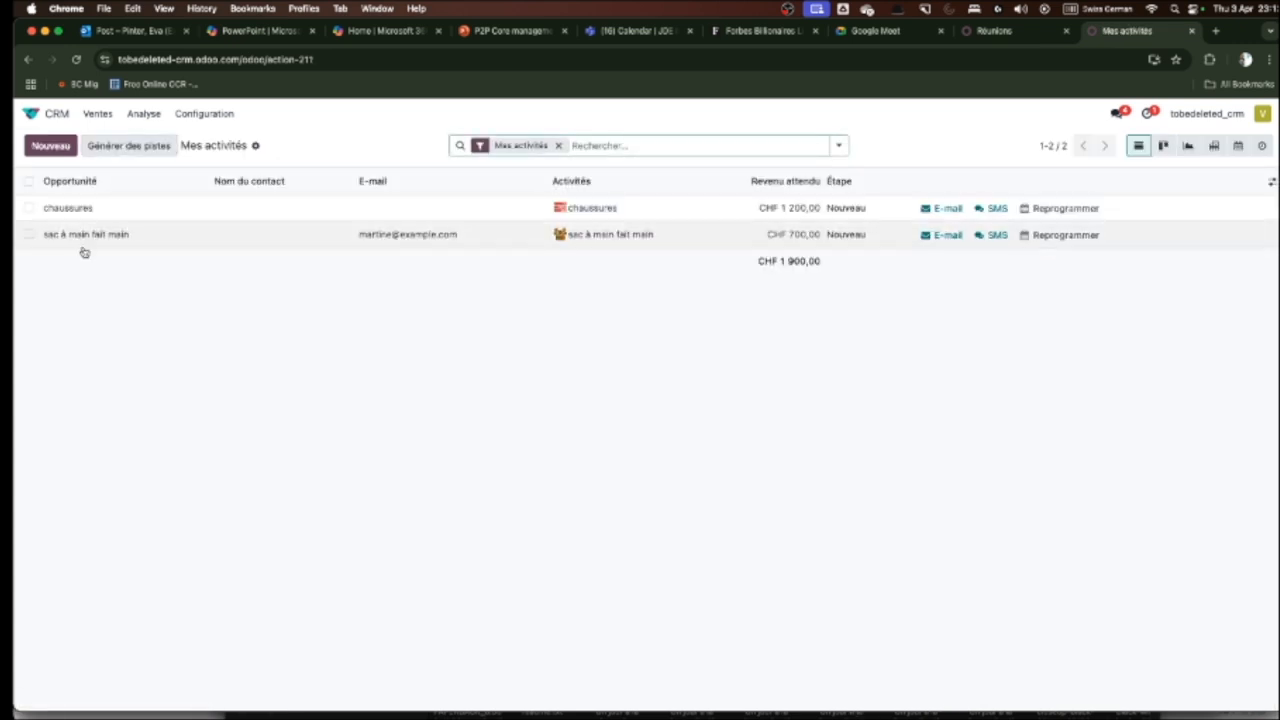
- In the pipeline, move both opportunities to the Qualifié stage, and move "sac à main fait main" on to Gagné
left_click(97, 113)
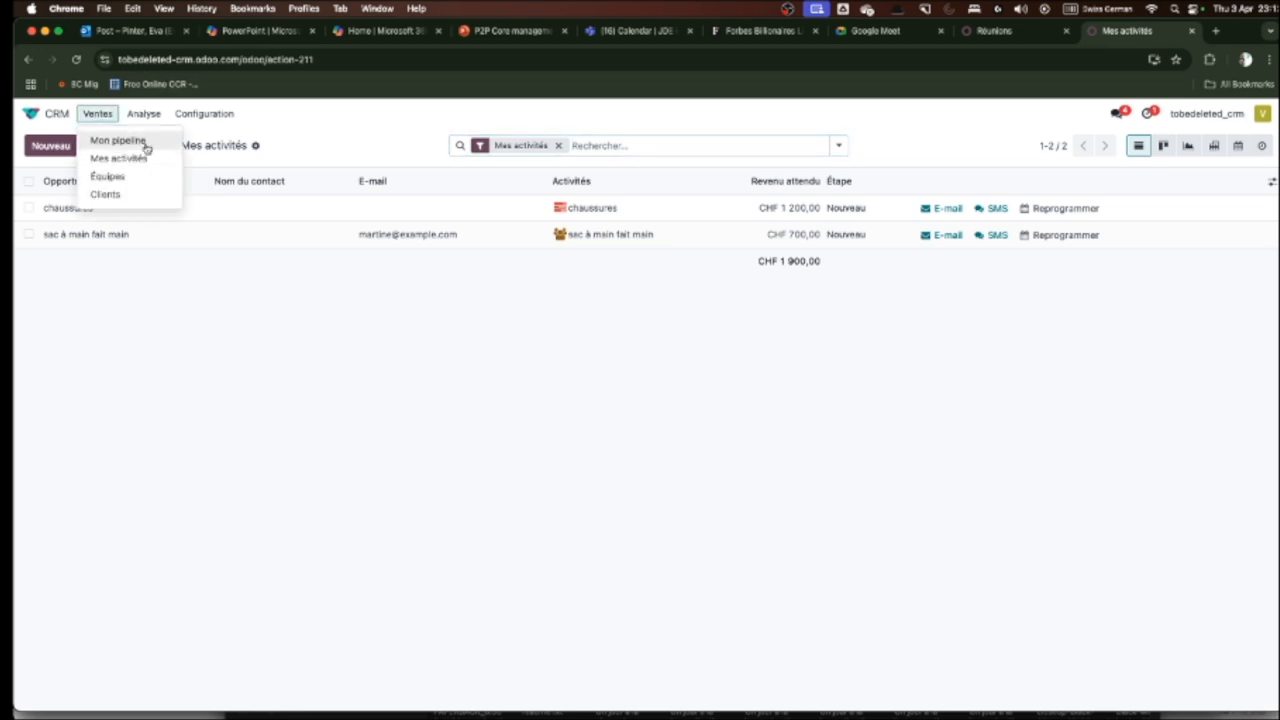
left_click(140, 140)
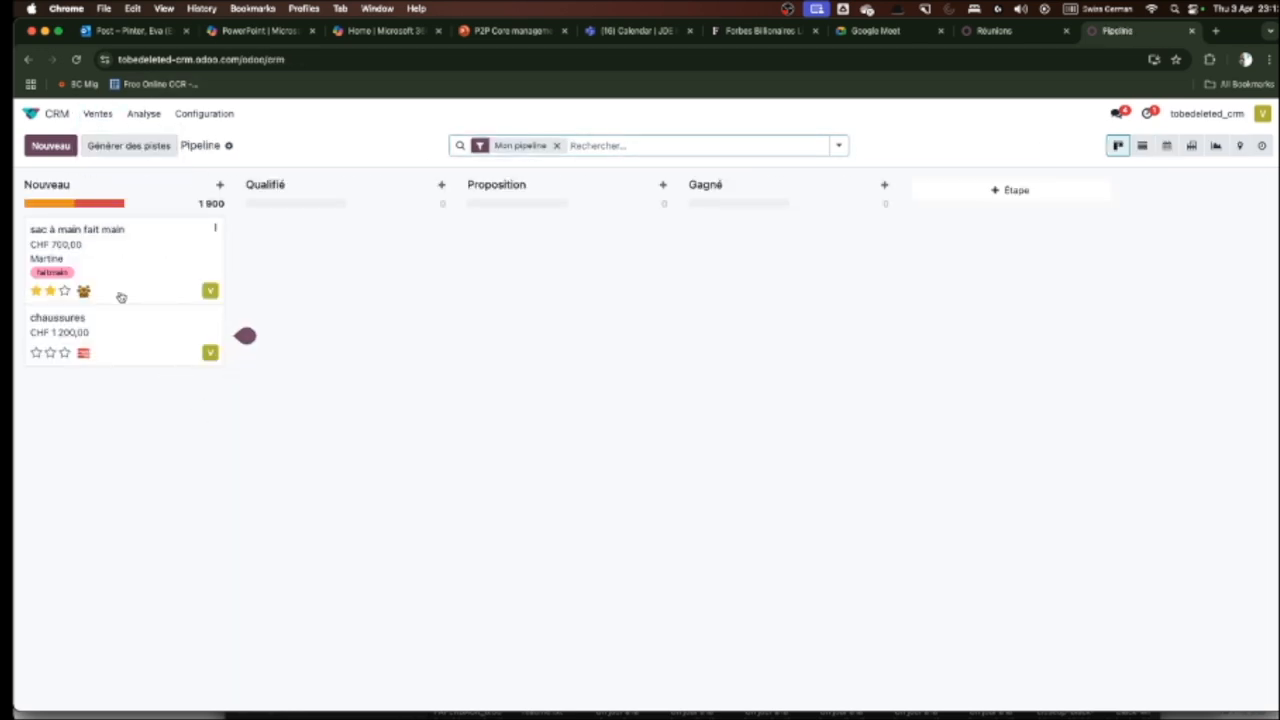
left_click_drag(134, 251, 365, 287)
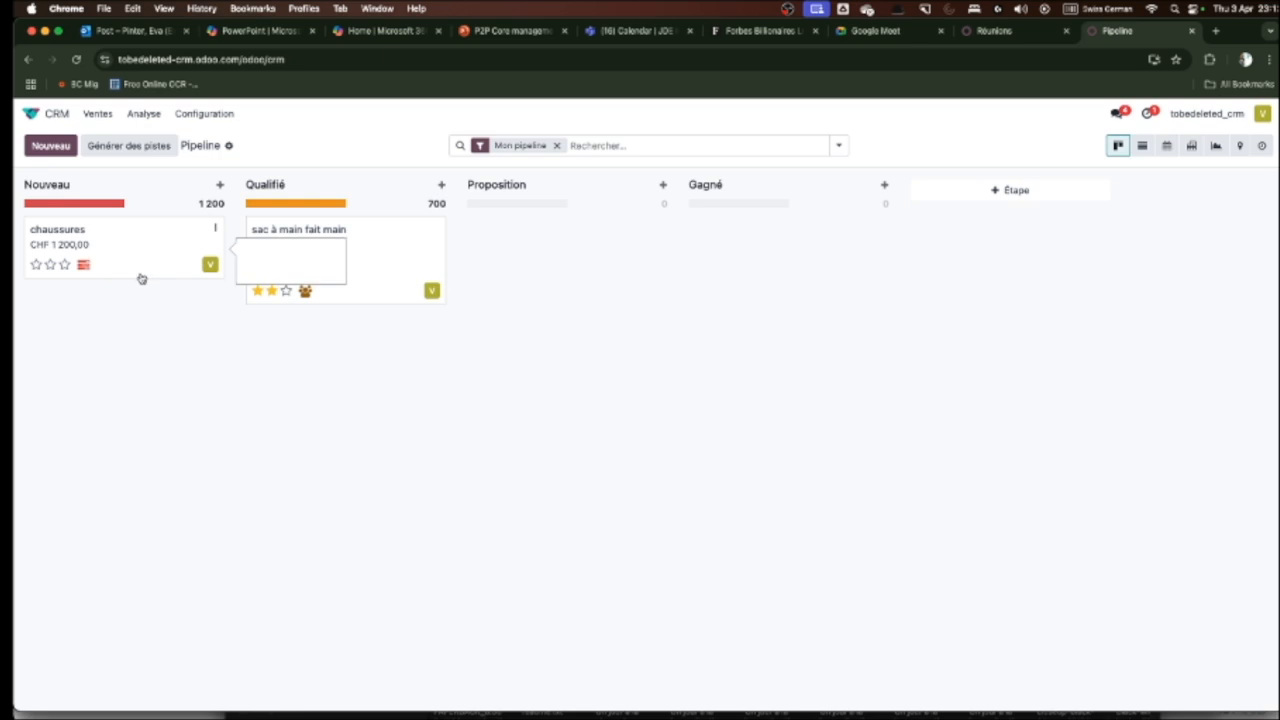
left_click_drag(145, 268, 393, 392)
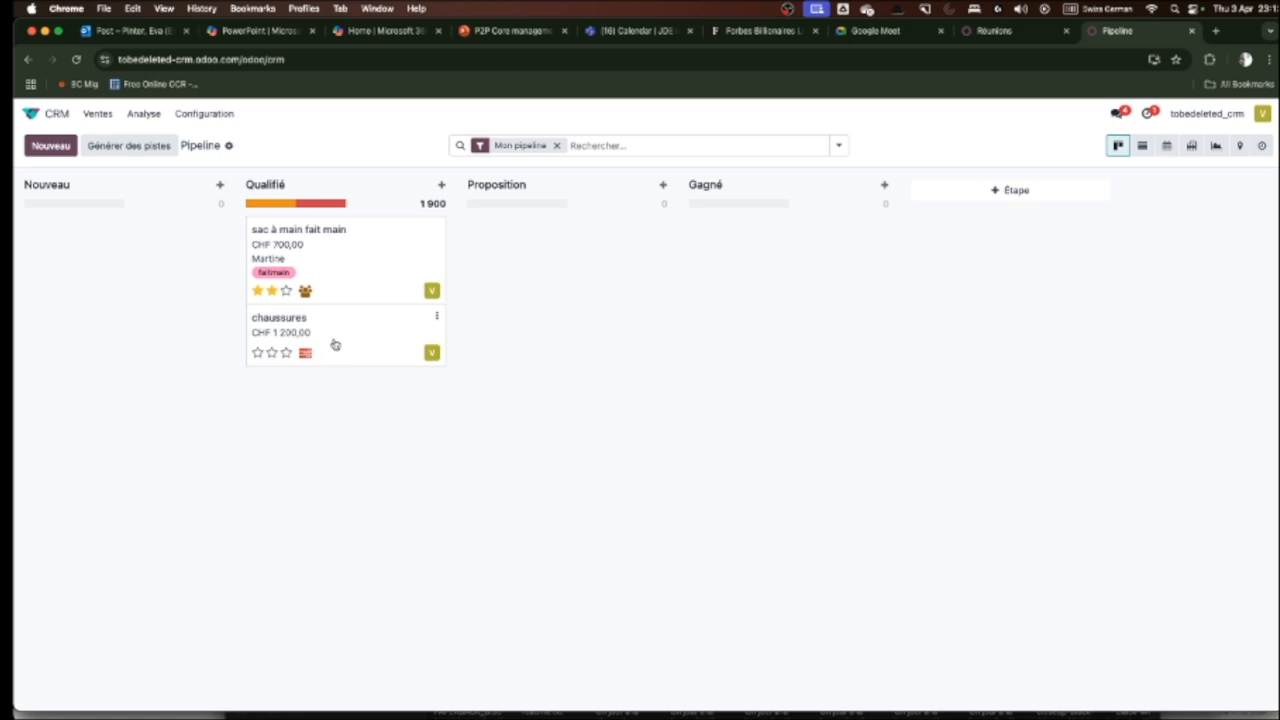
left_click_drag(366, 254, 791, 244)
left_click_drag(792, 244, 791, 257)
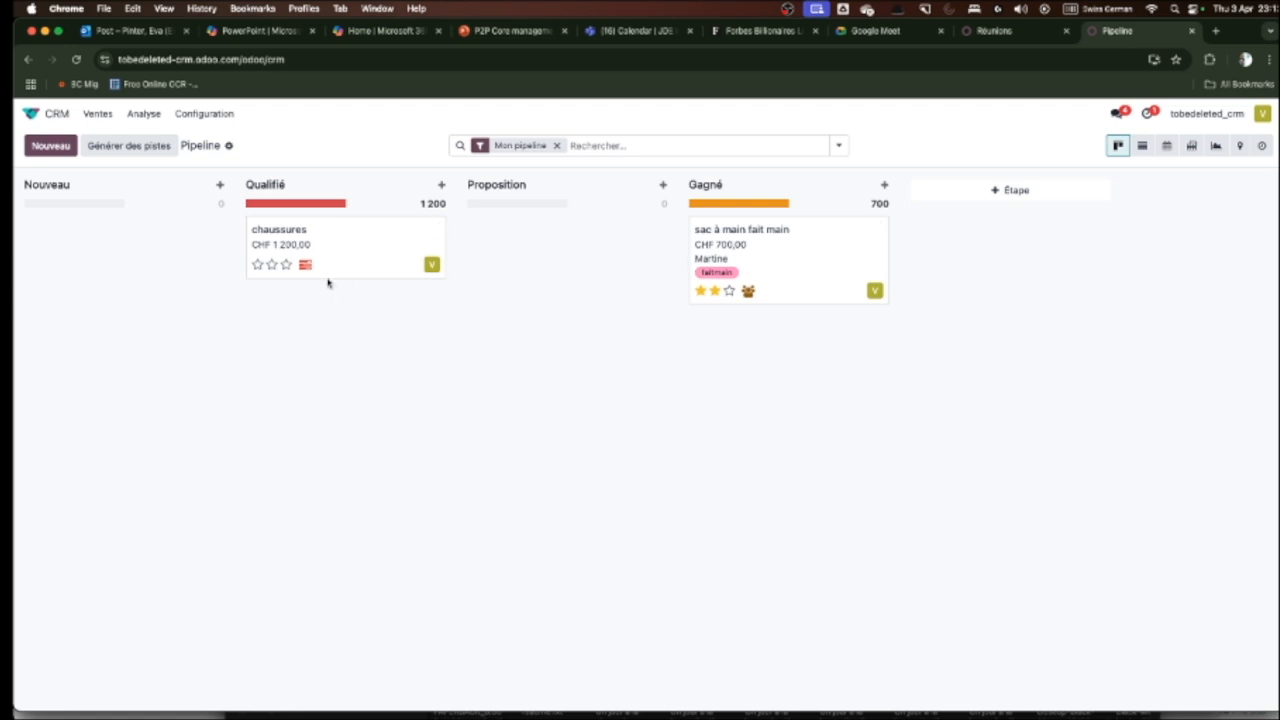
- Mark the "chaussures" opportunity as lost with the reason "Nous ne disposons pas de personnes/compétences" and return to the pipeline
left_click(366, 241)
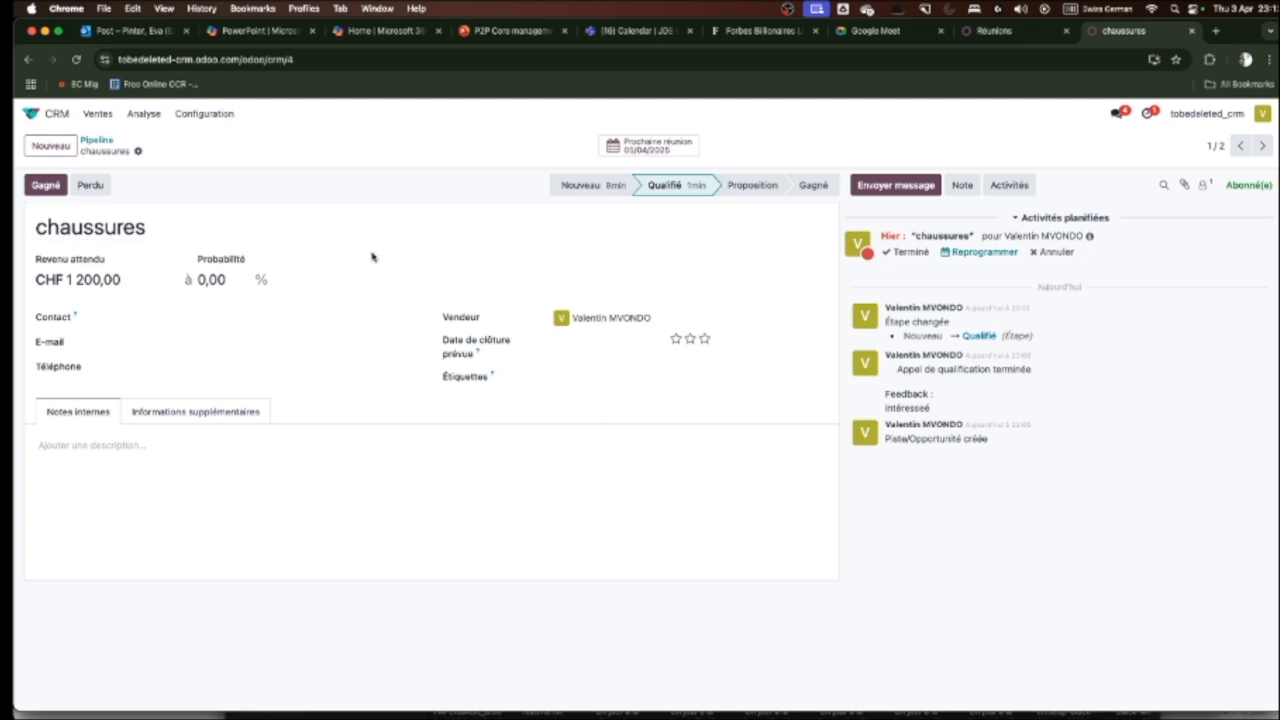
left_click(93, 185)
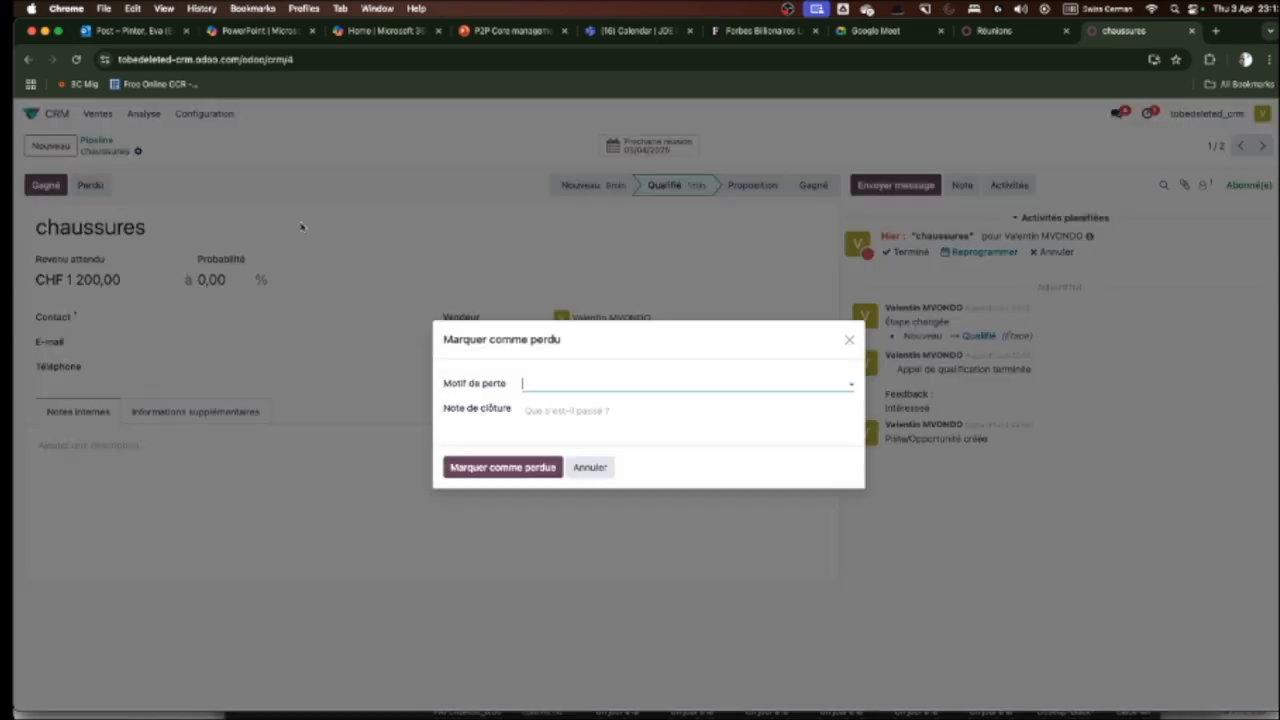
left_click(531, 386)
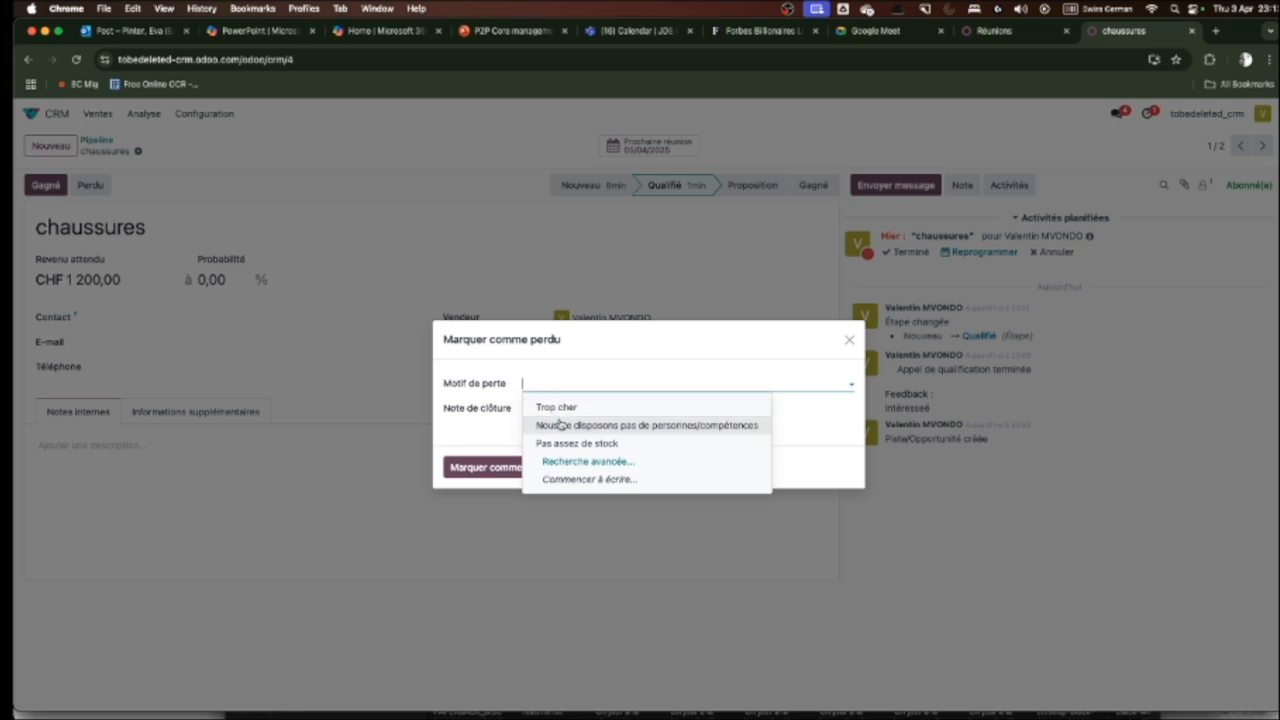
left_click(566, 426)
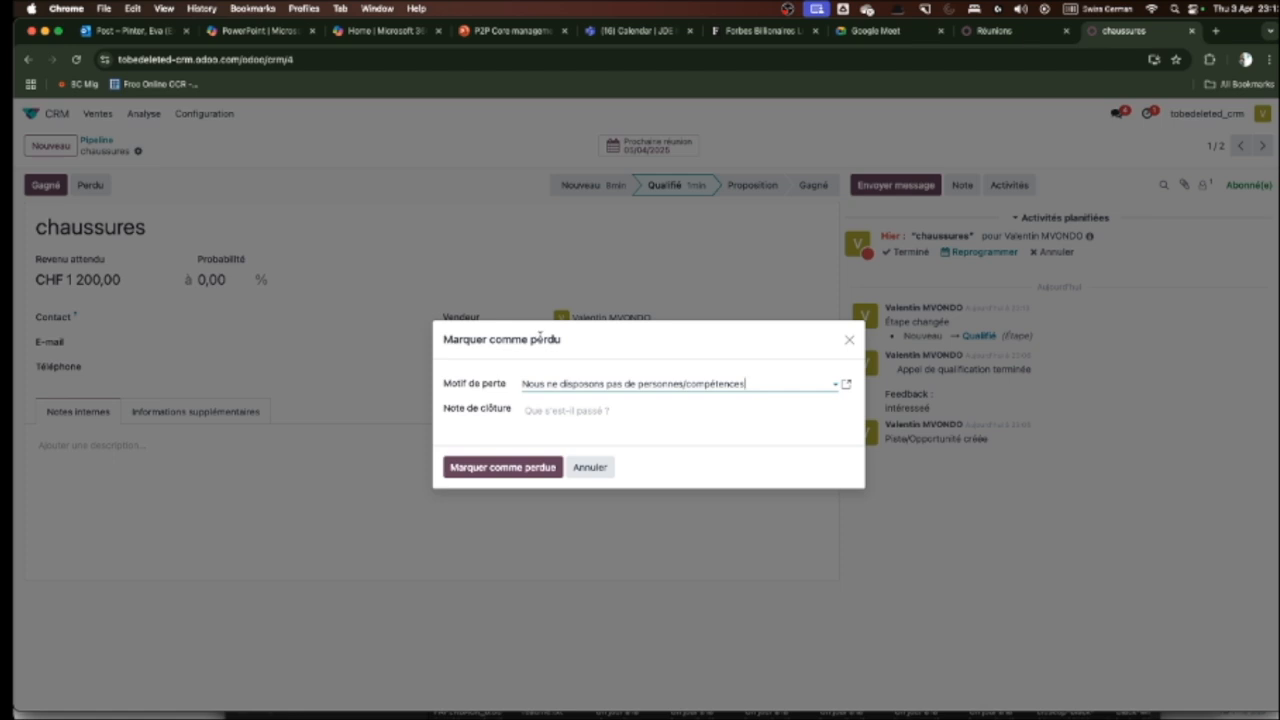
left_click(583, 412)
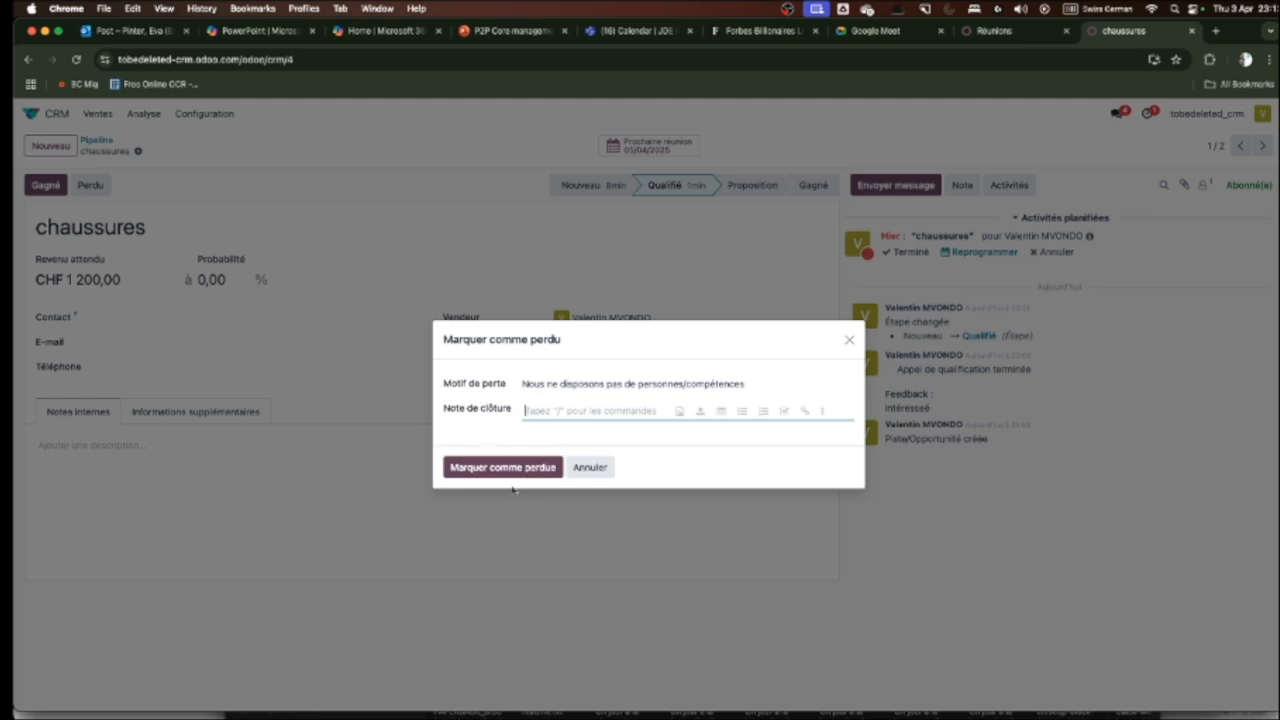
left_click(518, 470)
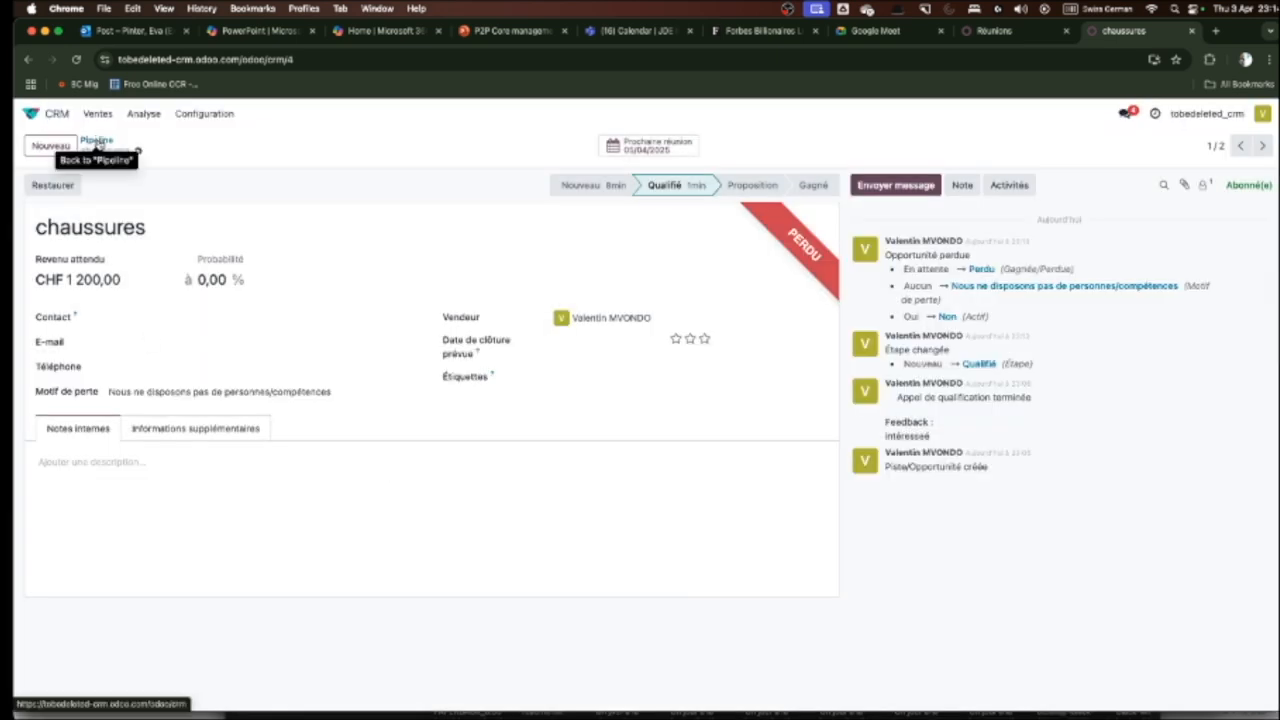
left_click(98, 143)
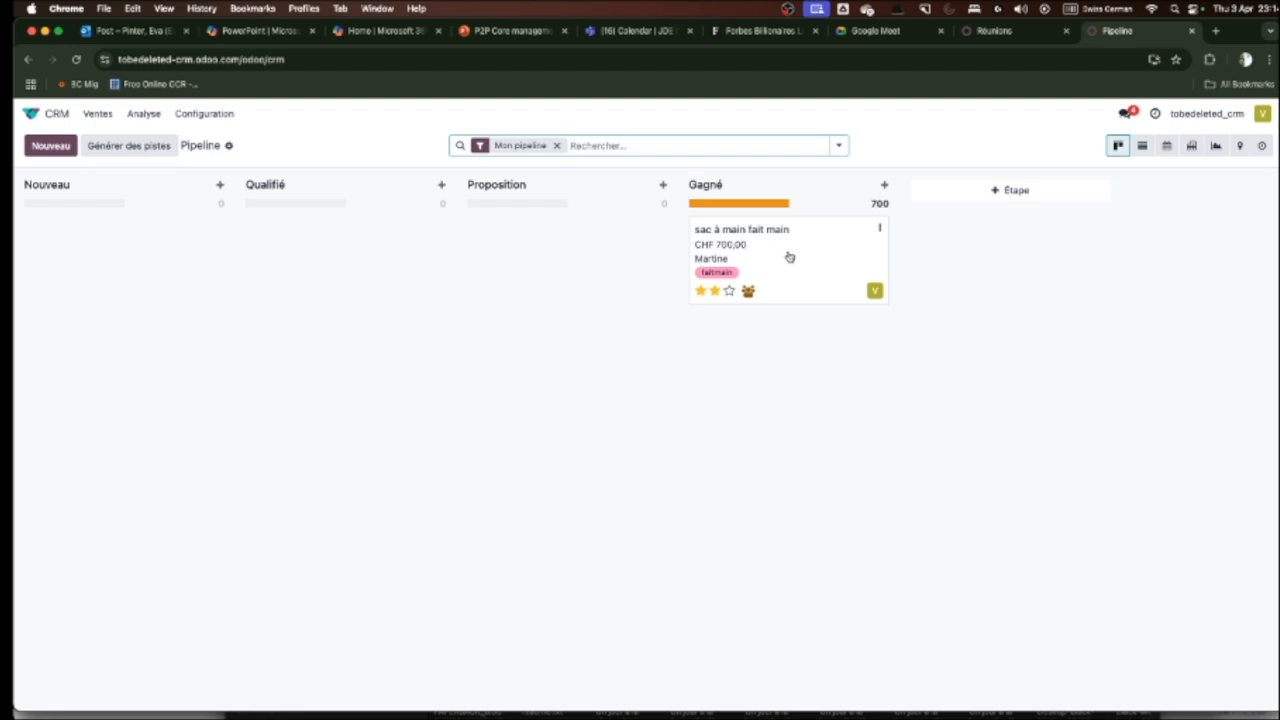
- Move "sac à main fait main" from Gagné to Proposition, back to Gagné, and finally to Proposition again
left_click_drag(798, 259, 578, 252)
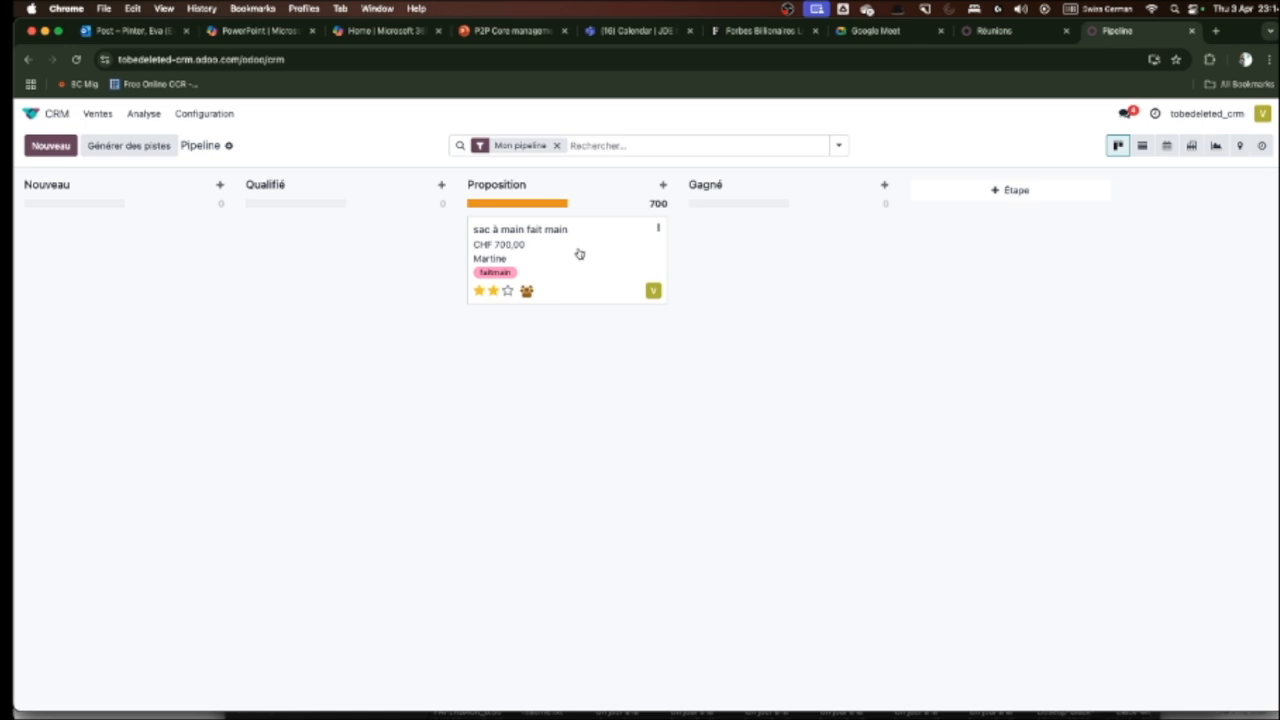
left_click_drag(590, 254, 780, 249)
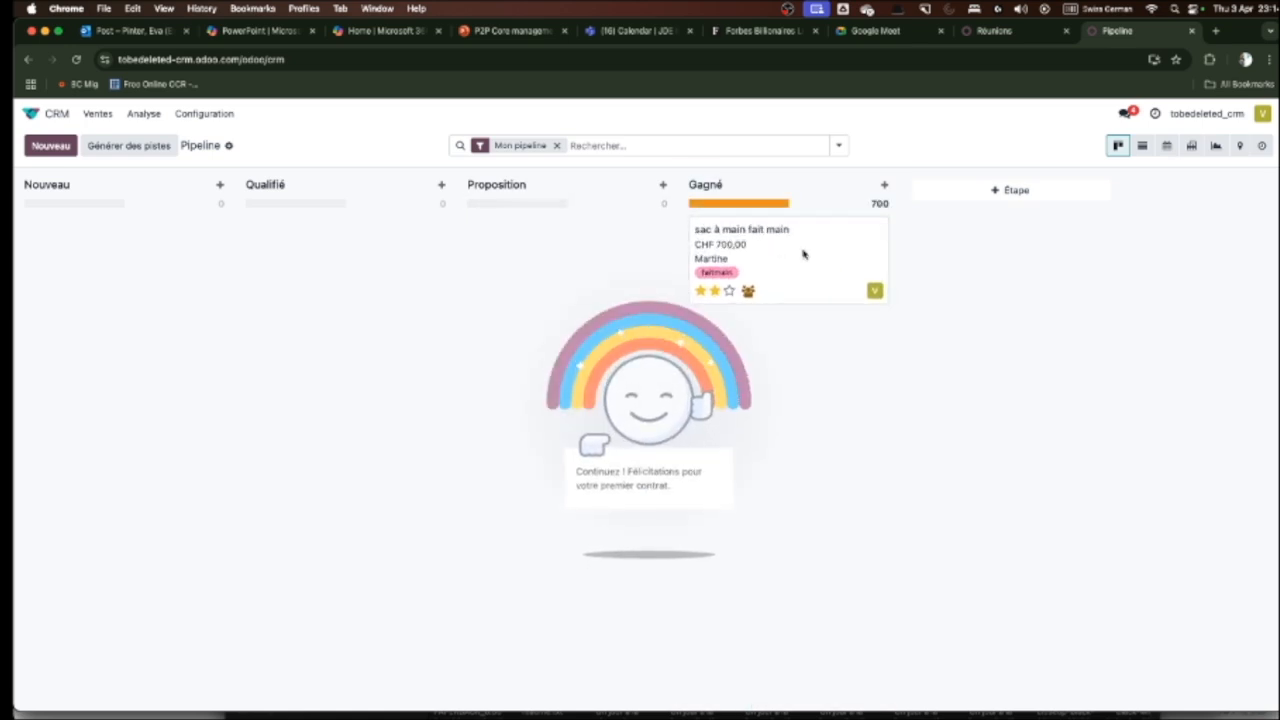
left_click_drag(764, 245, 552, 245)
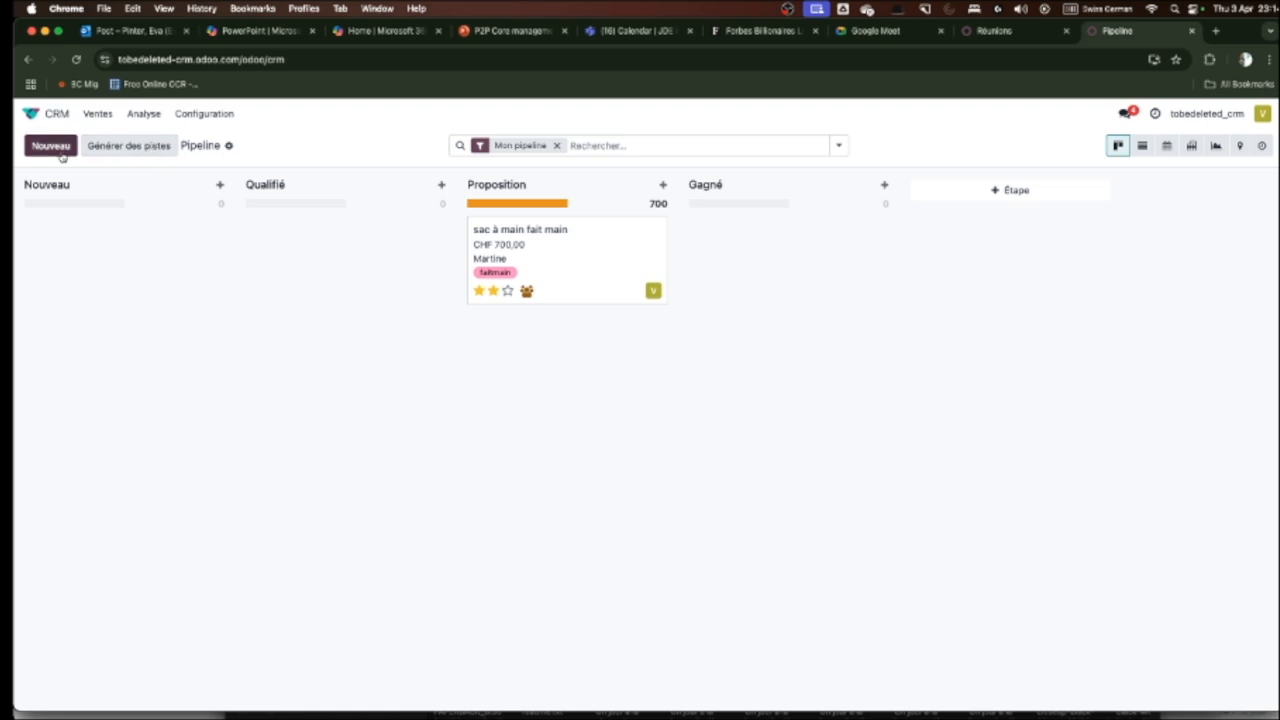
- Generate 10 company leads in the "Banques & Assurances" sector
left_click(143, 147)
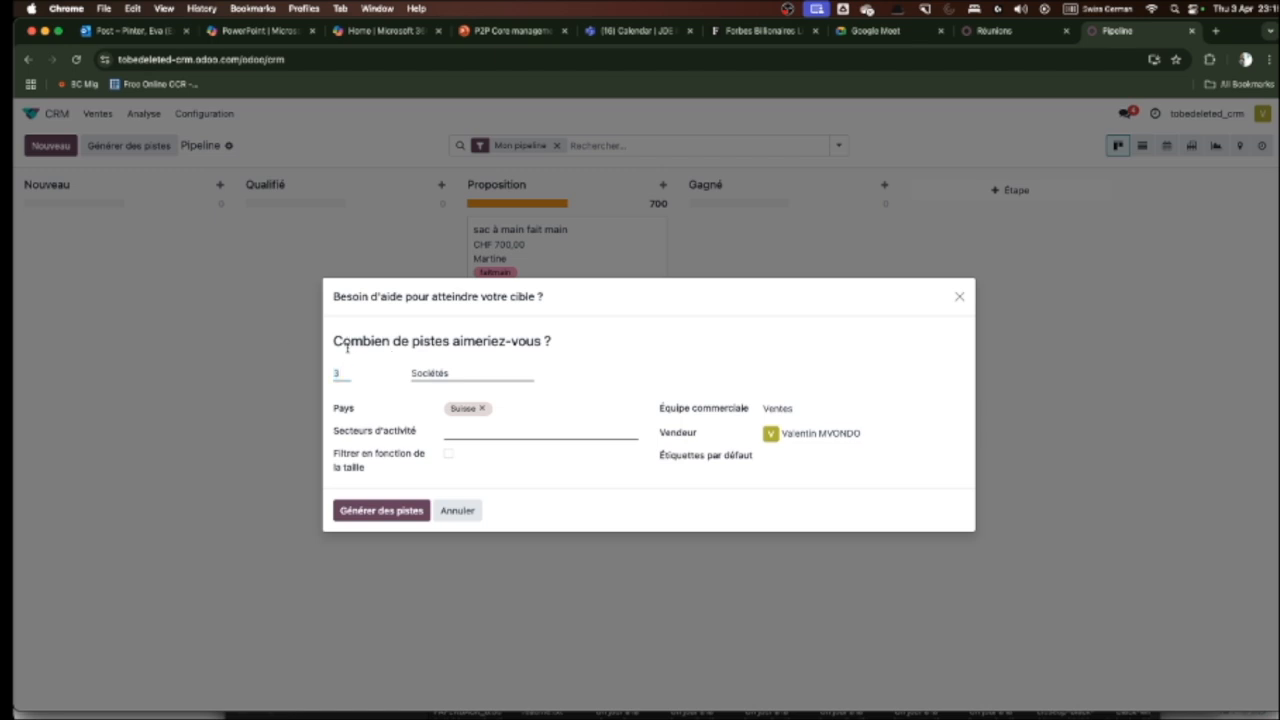
left_click_drag(347, 347, 549, 347)
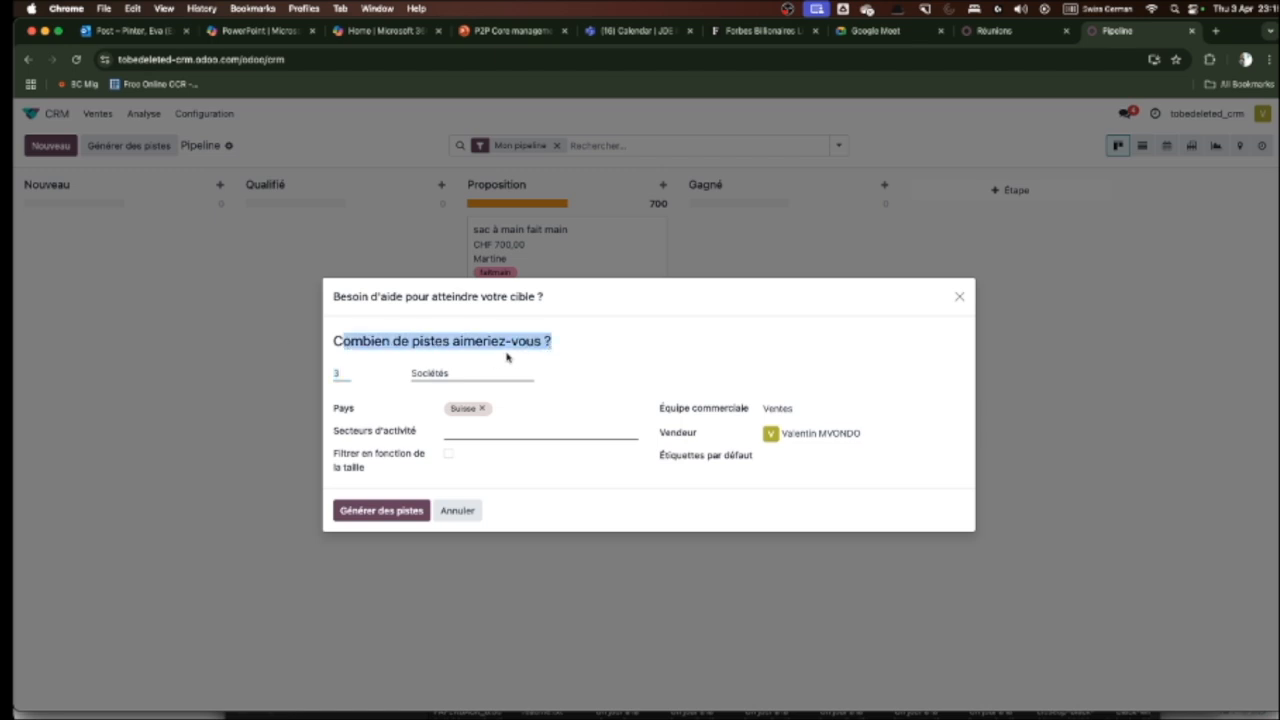
double_click(337, 374)
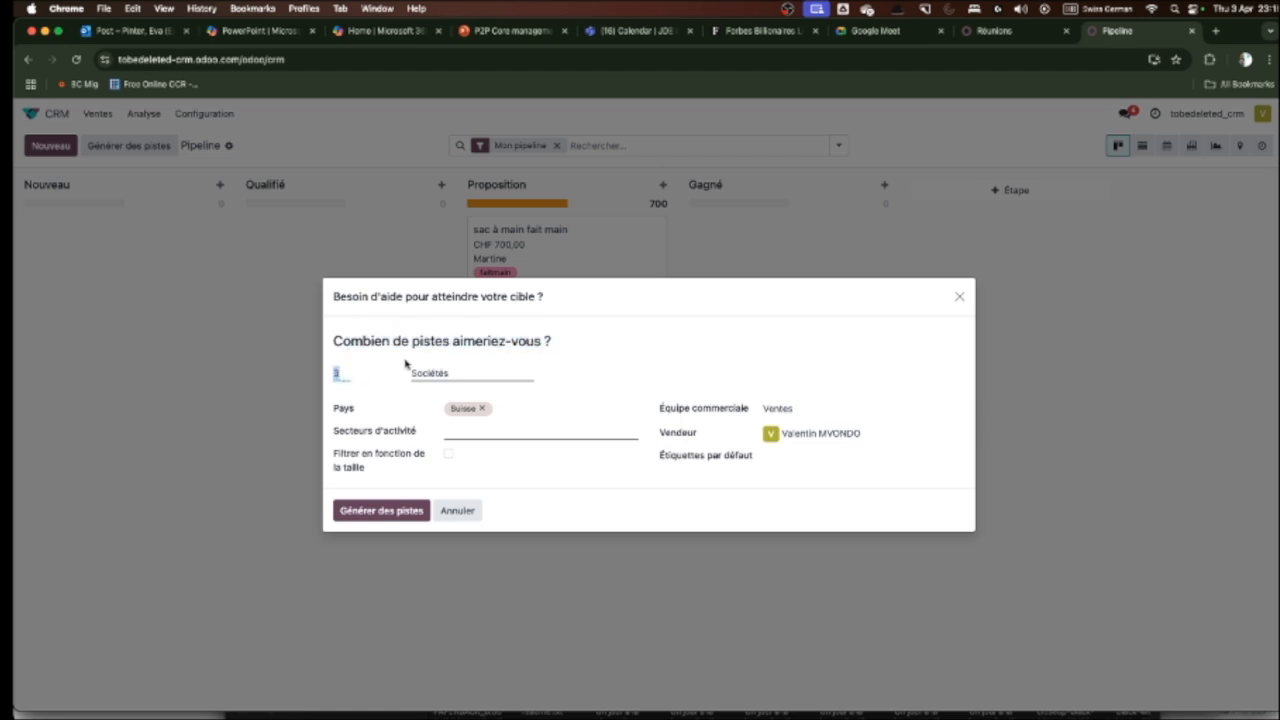
type("10")
left_click(484, 433)
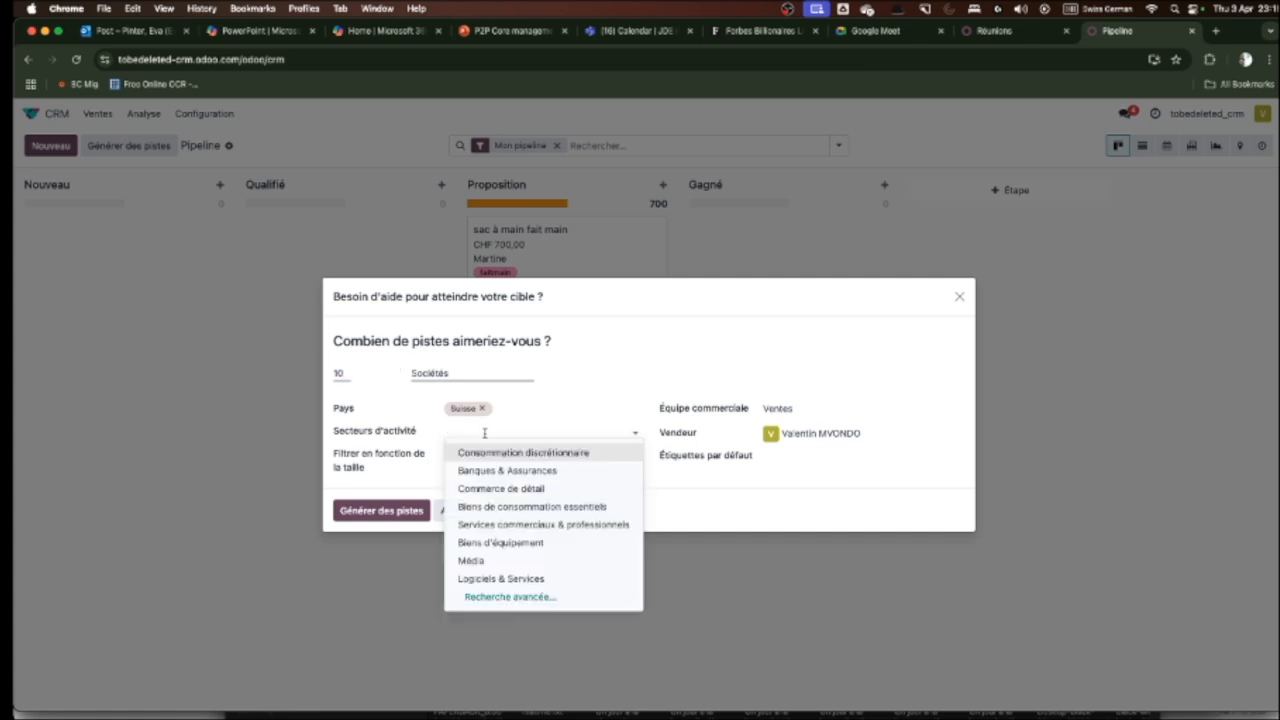
type("ban")
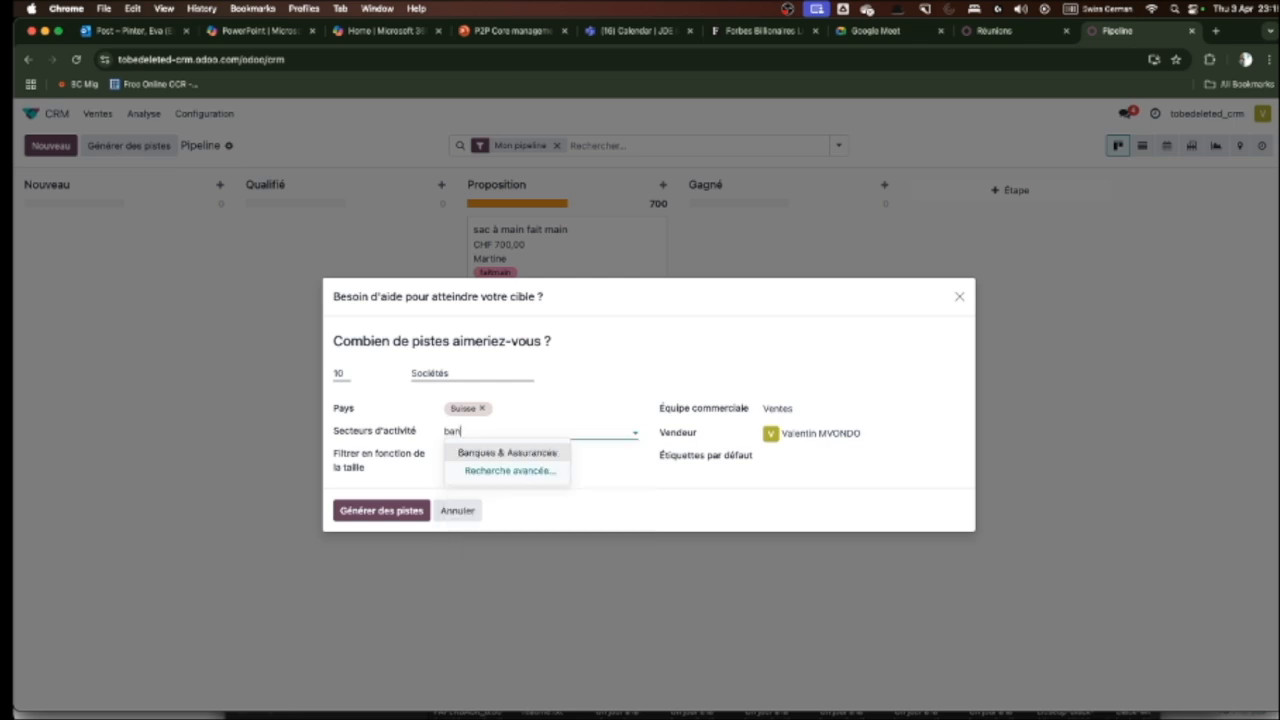
key("Return")
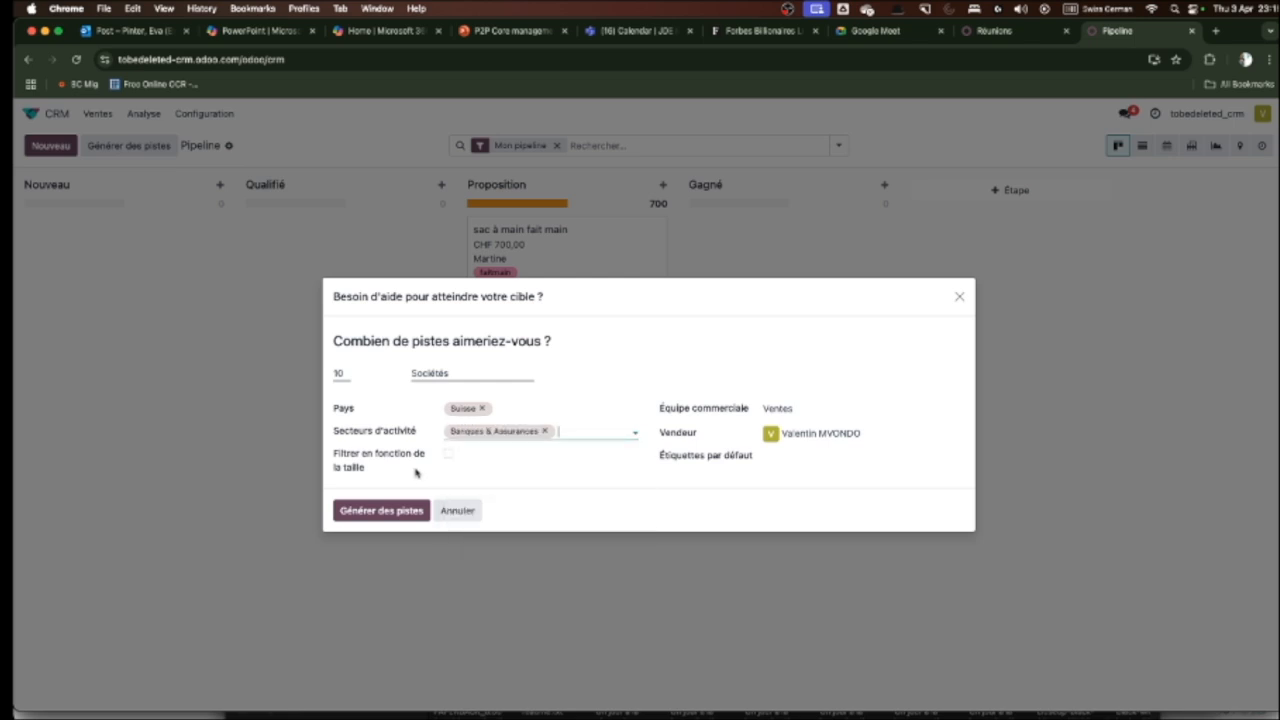
left_click(400, 511)
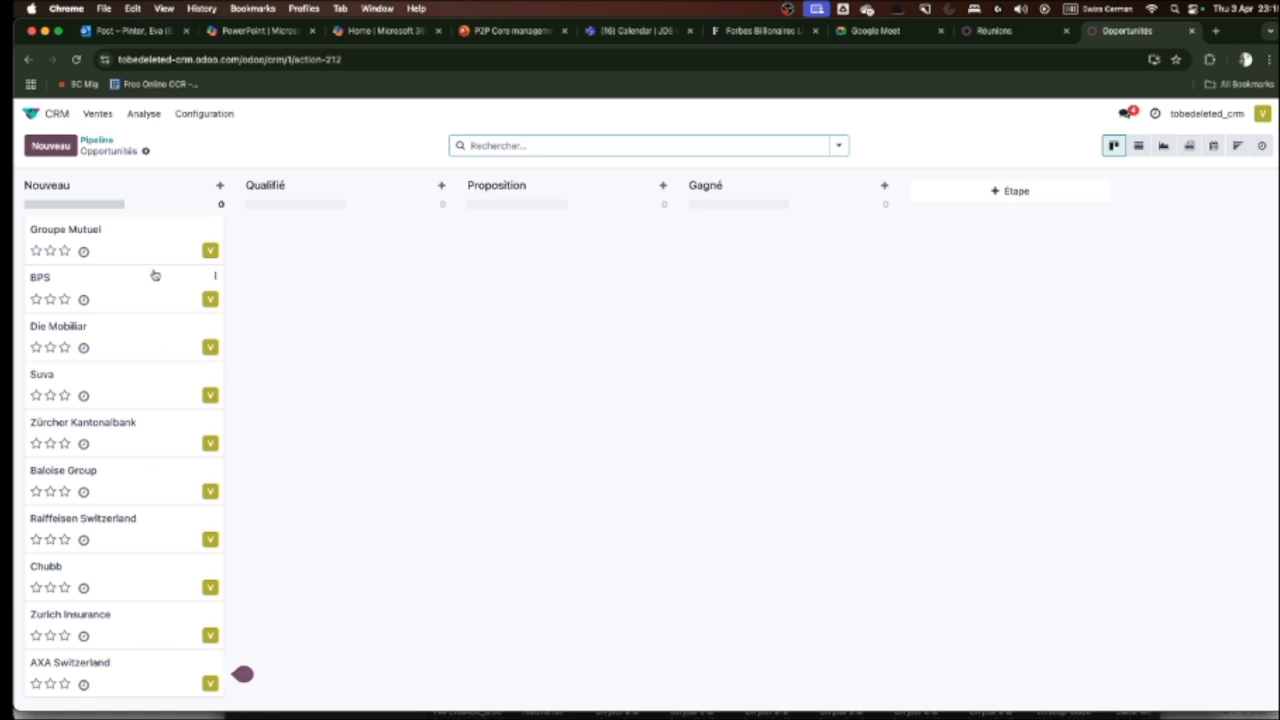
- Review the company details of the generated Groupe Mutuel and Suva opportunities and return to the pipeline
left_click(137, 234)
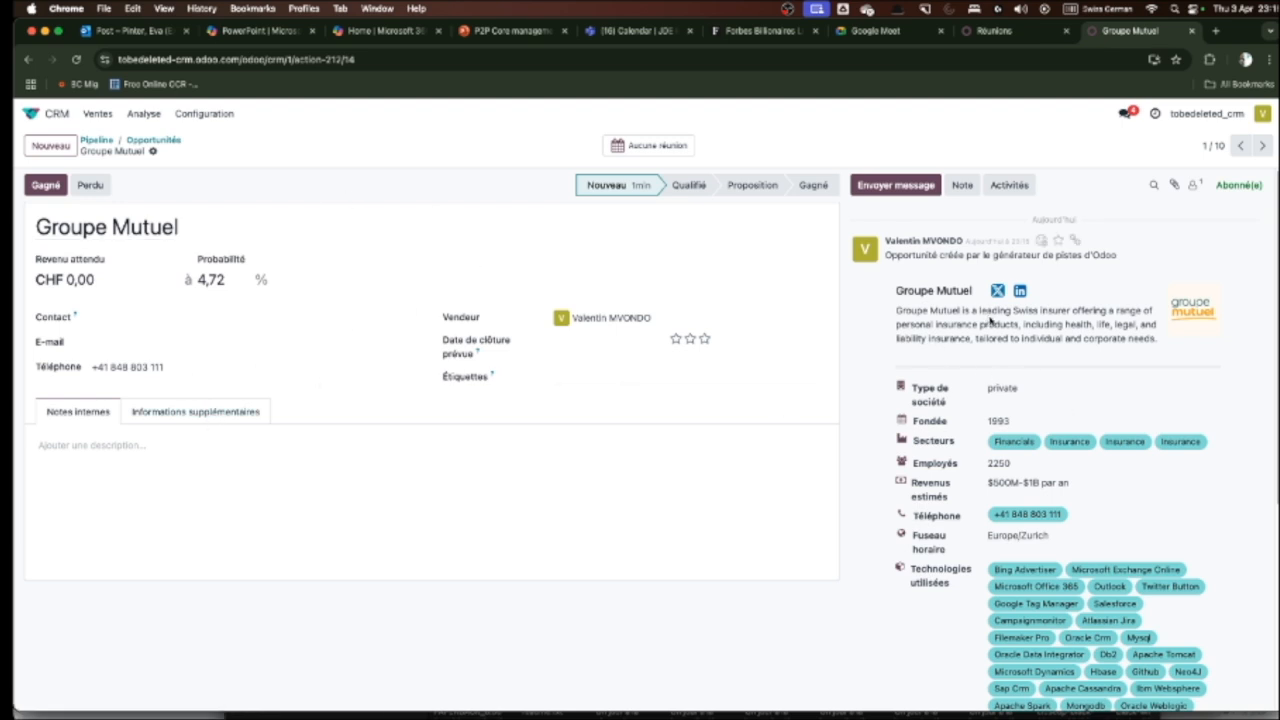
scroll(982, 437, "down", 3)
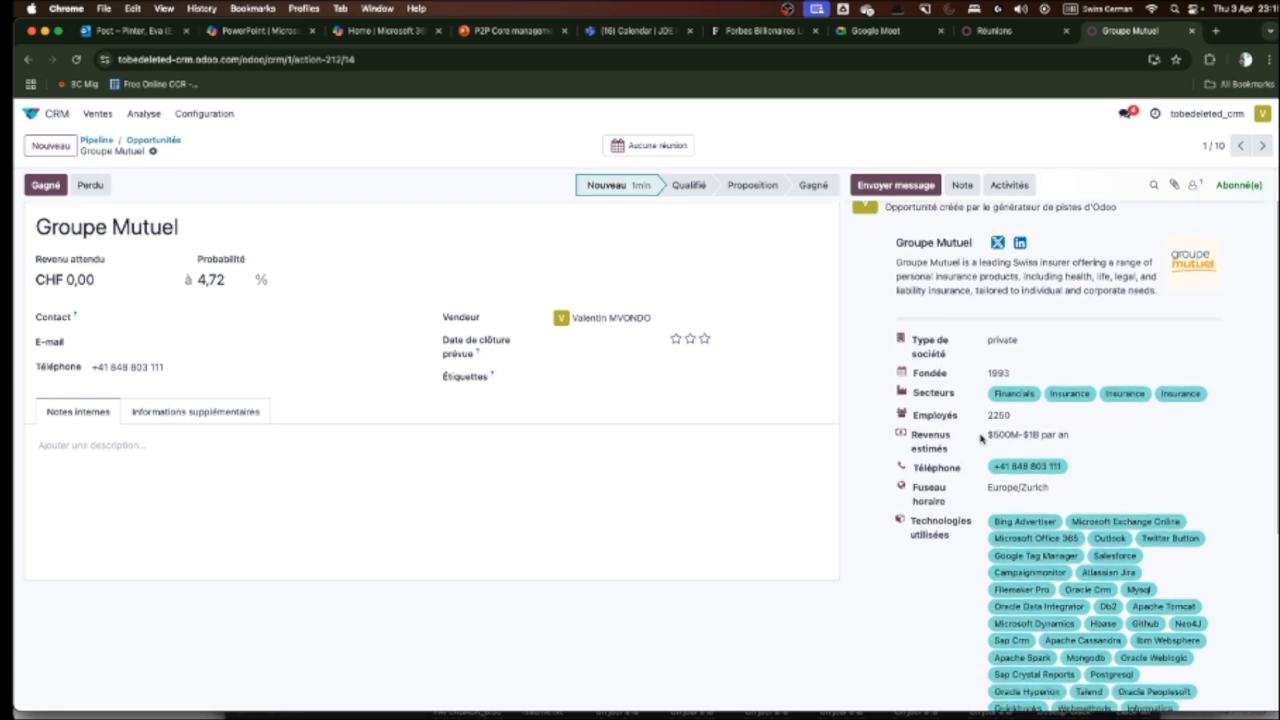
scroll(1017, 432, "down", 2)
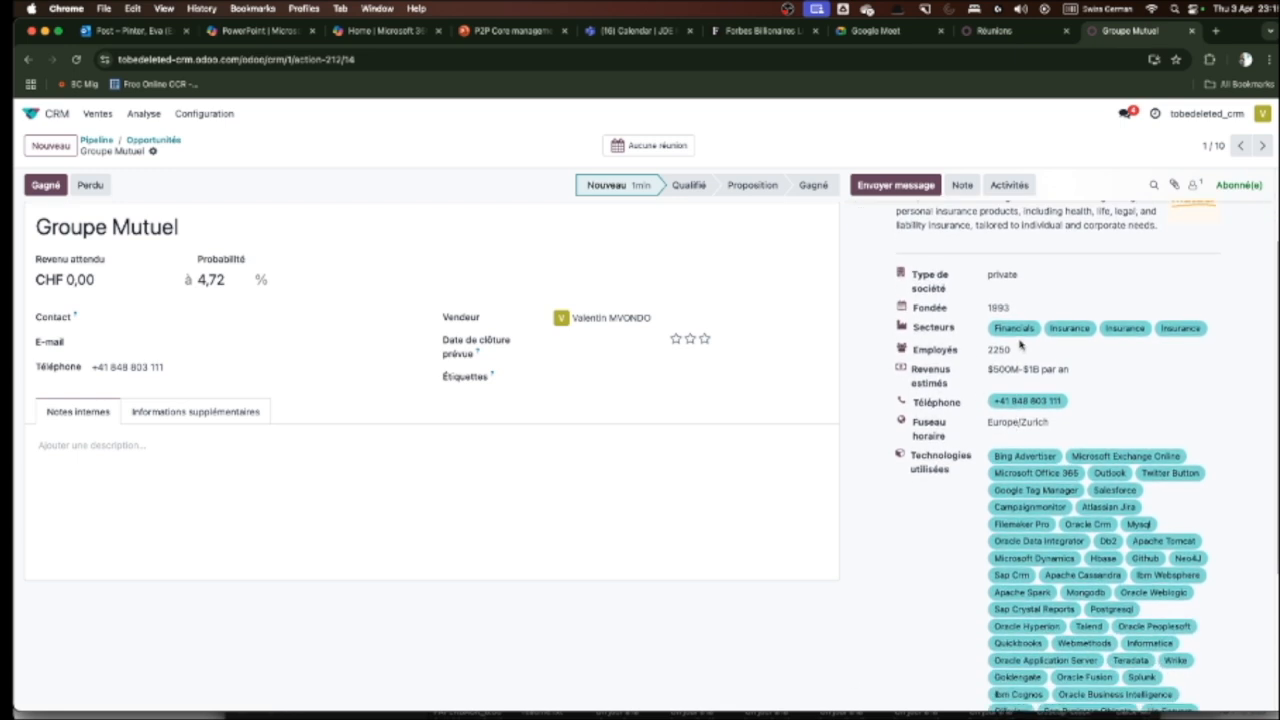
scroll(1020, 392, "down", 2)
scroll(1017, 392, "down", 6)
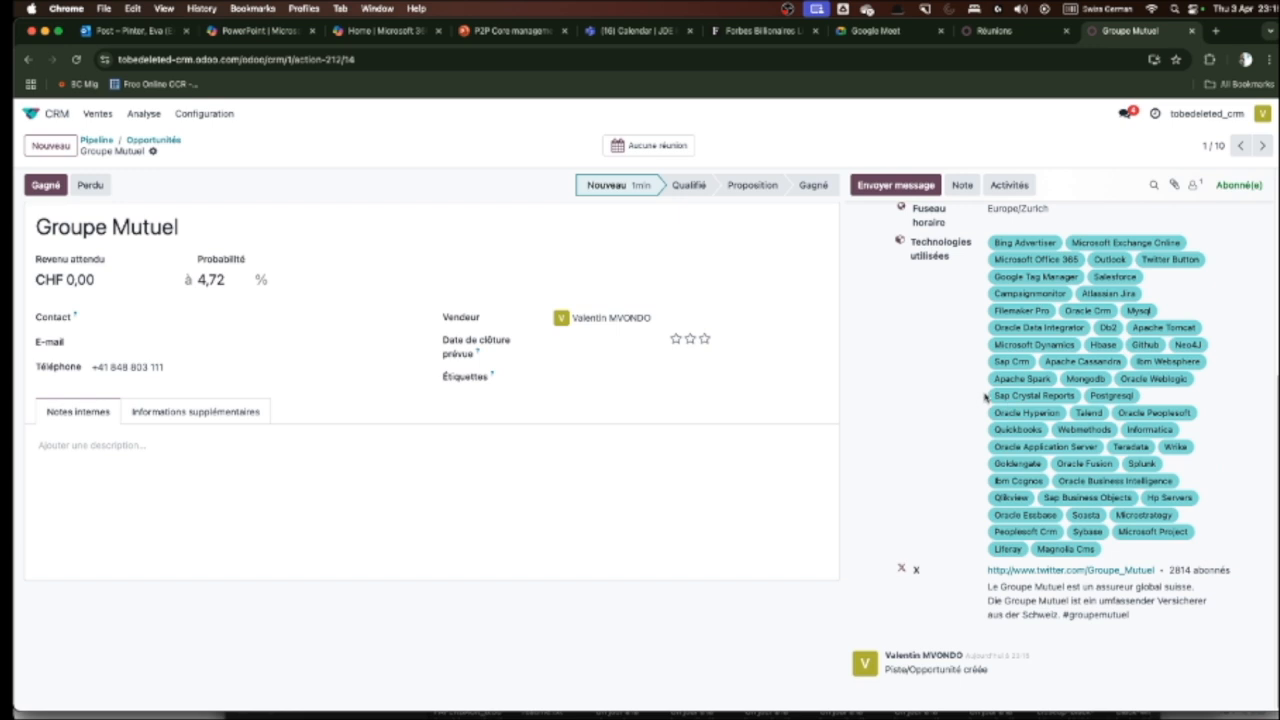
scroll(985, 397, "up", 10)
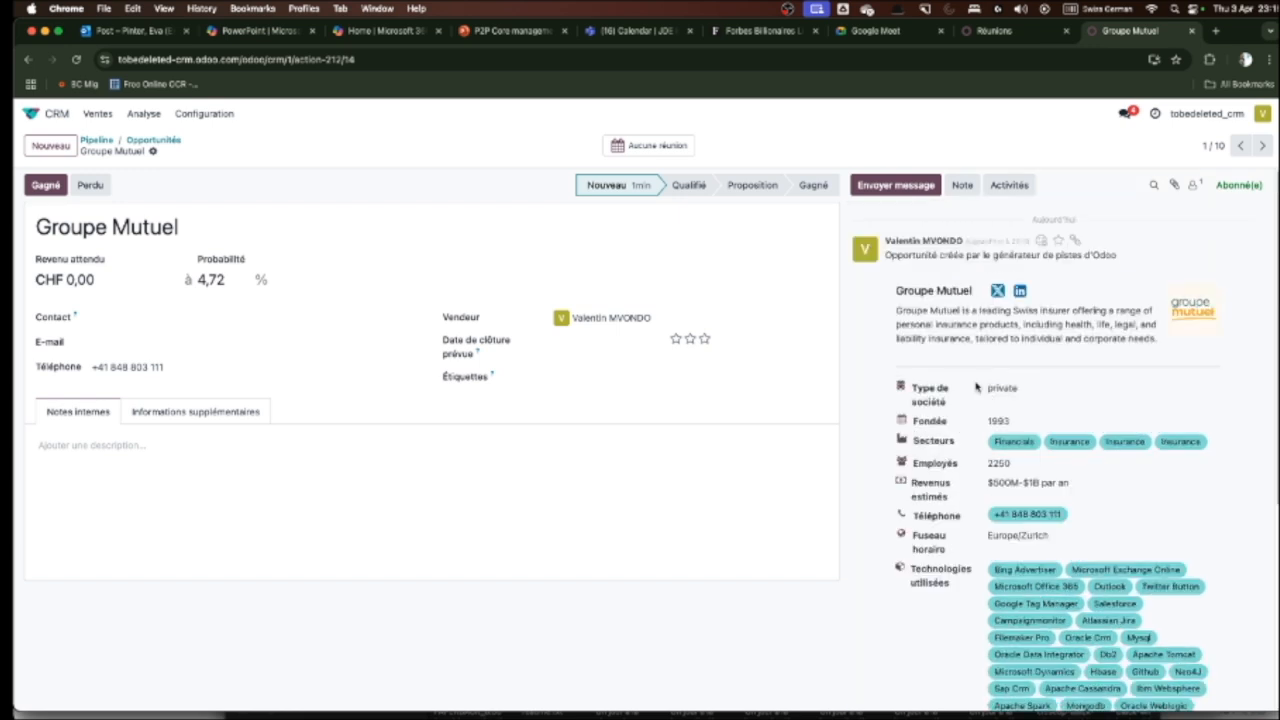
right_click(466, 295)
left_click(380, 238)
left_click(148, 142)
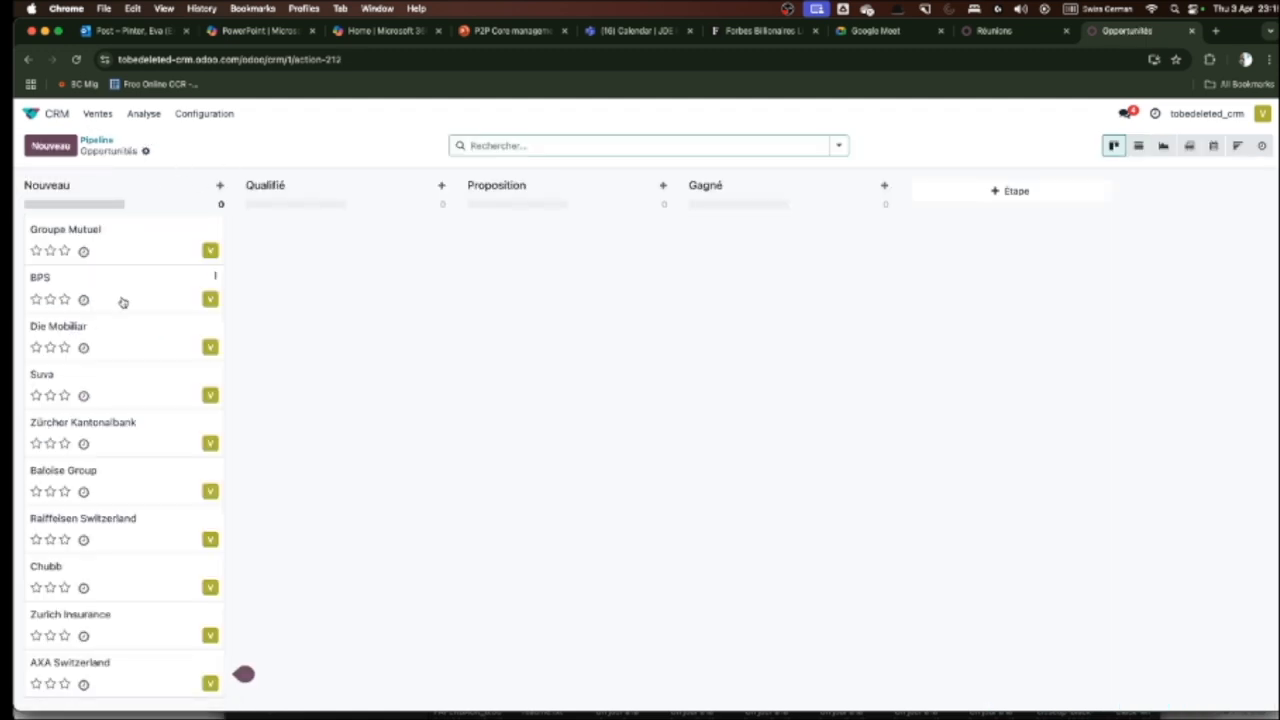
left_click(140, 393)
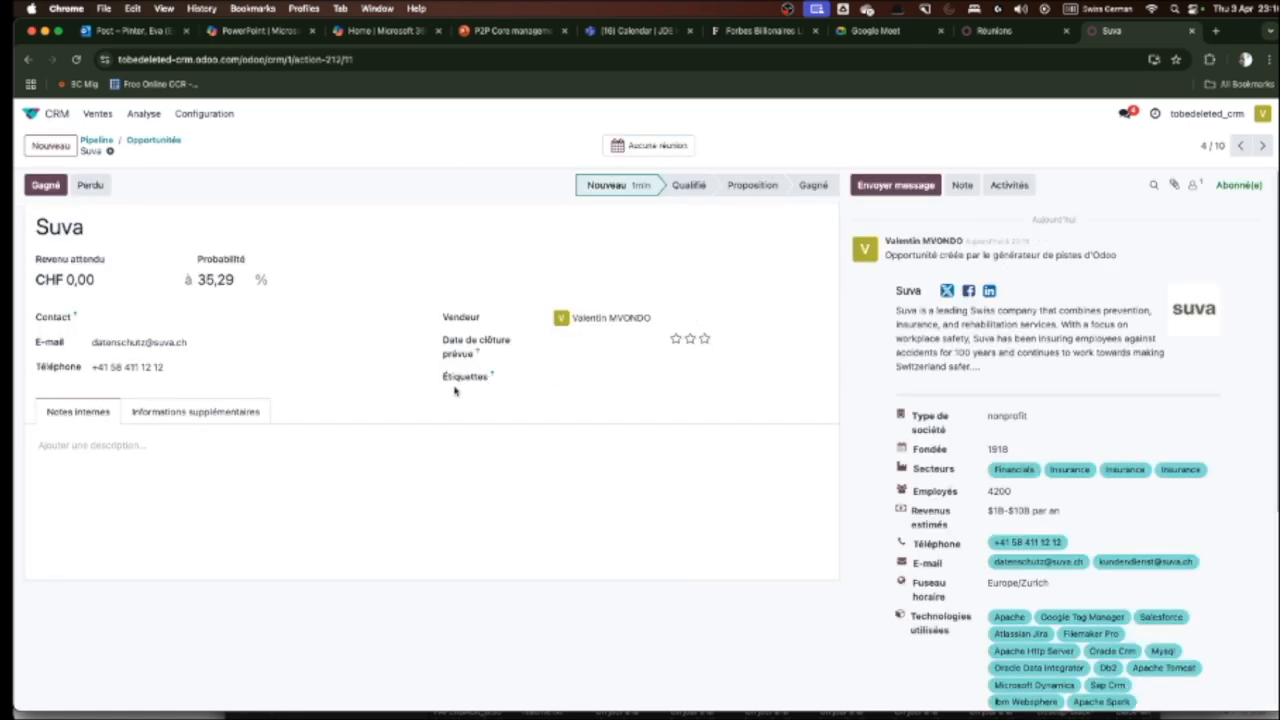
left_click(100, 141)
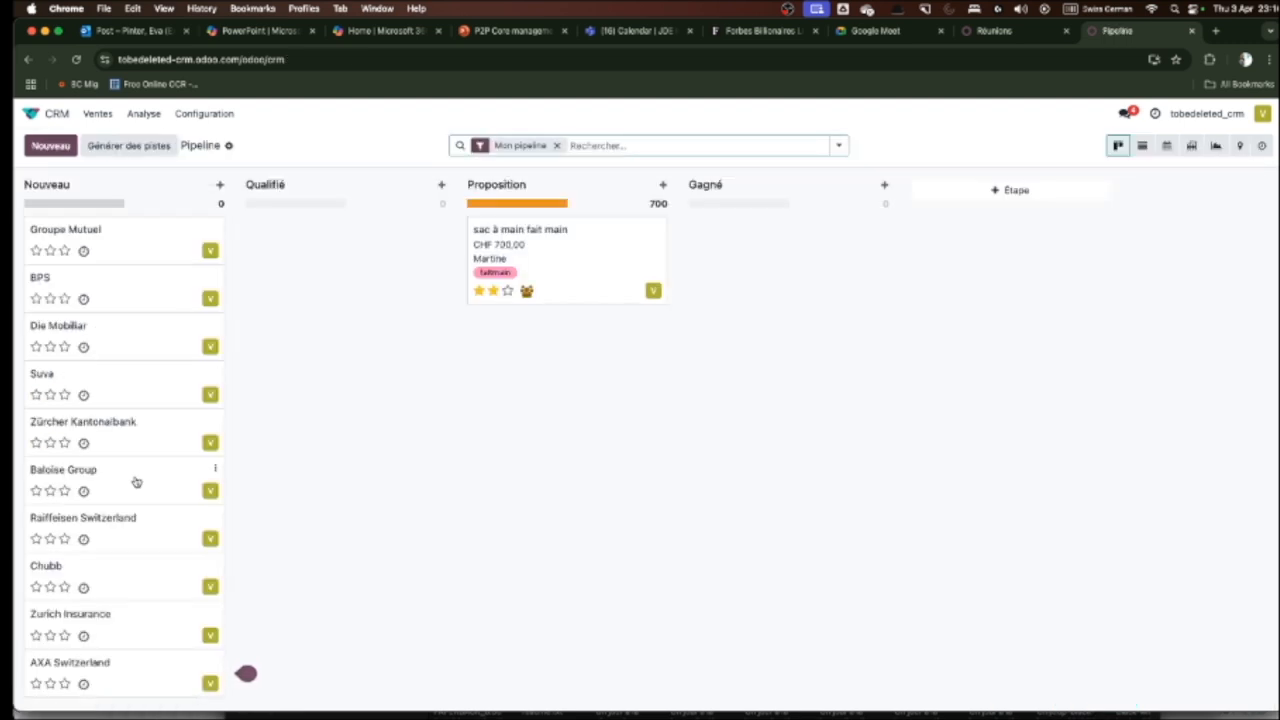